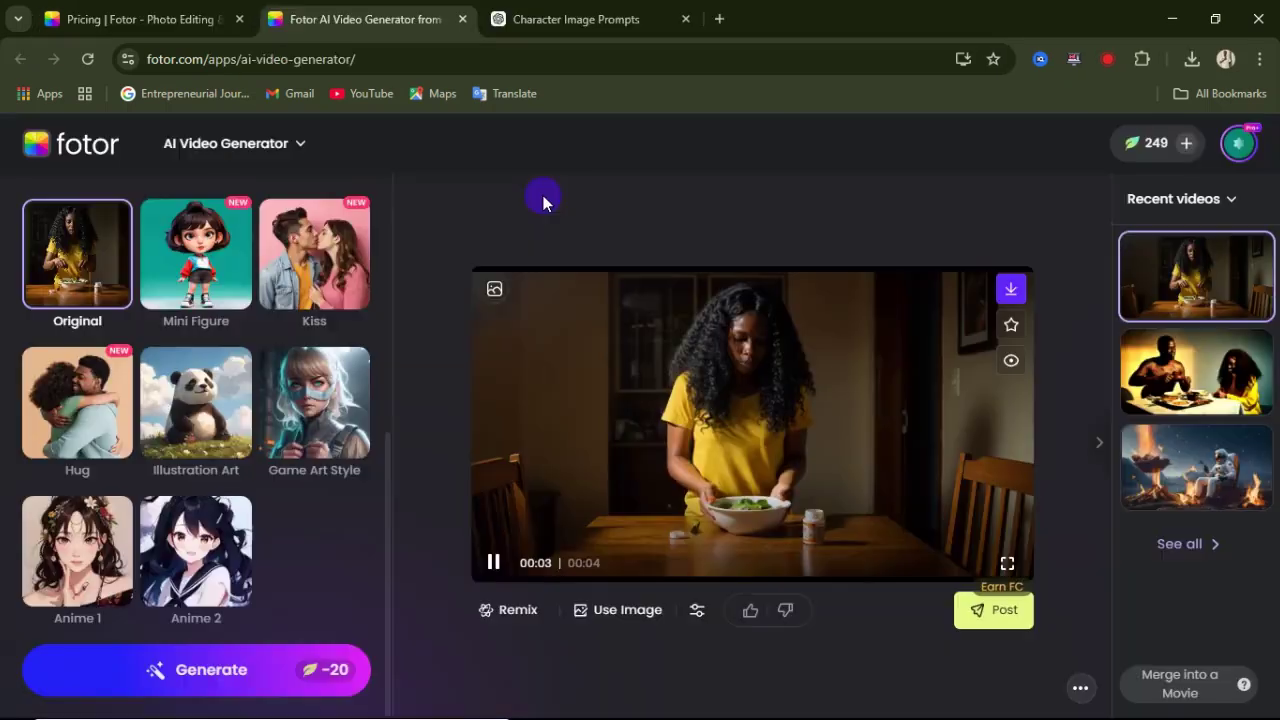
- Watch the generated woman-at-the-table clip full screen, then return to the Fotor home page
{"action": "left_click", "coordinate": [634, 400]}
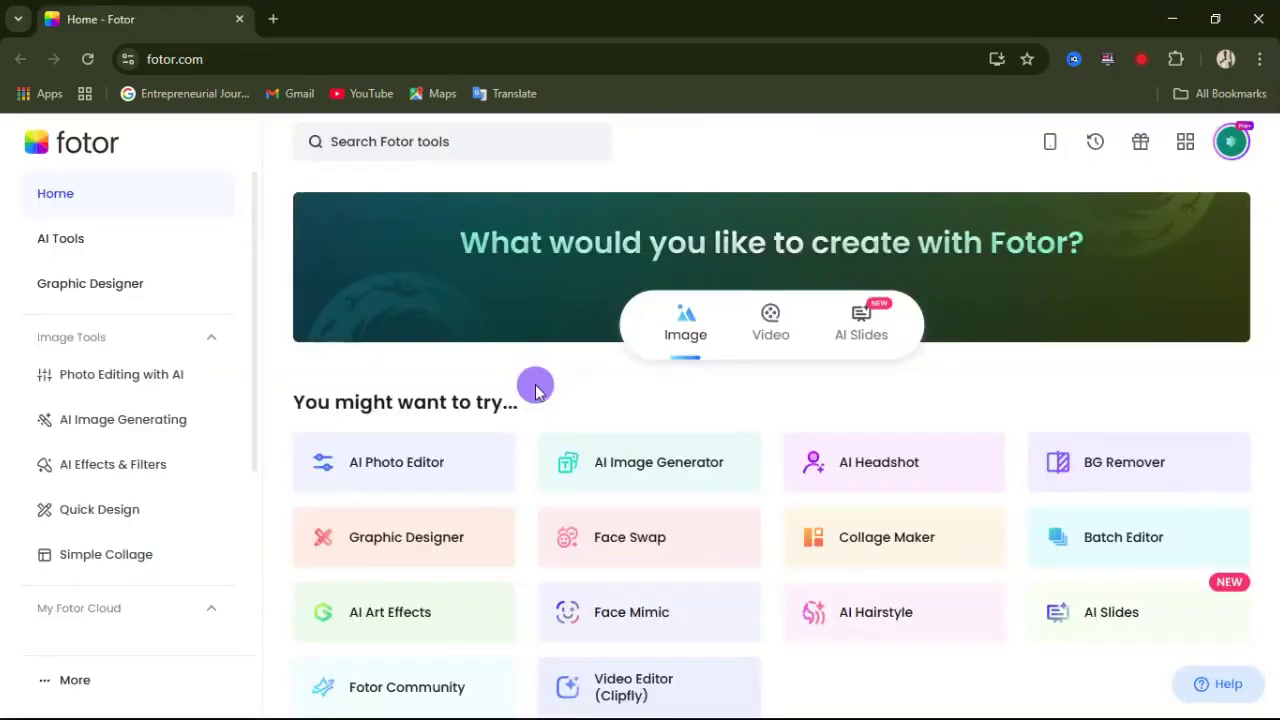
{"action": "scroll", "coordinate": [534, 385], "scroll_direction": "down", "scroll_amount": 3}
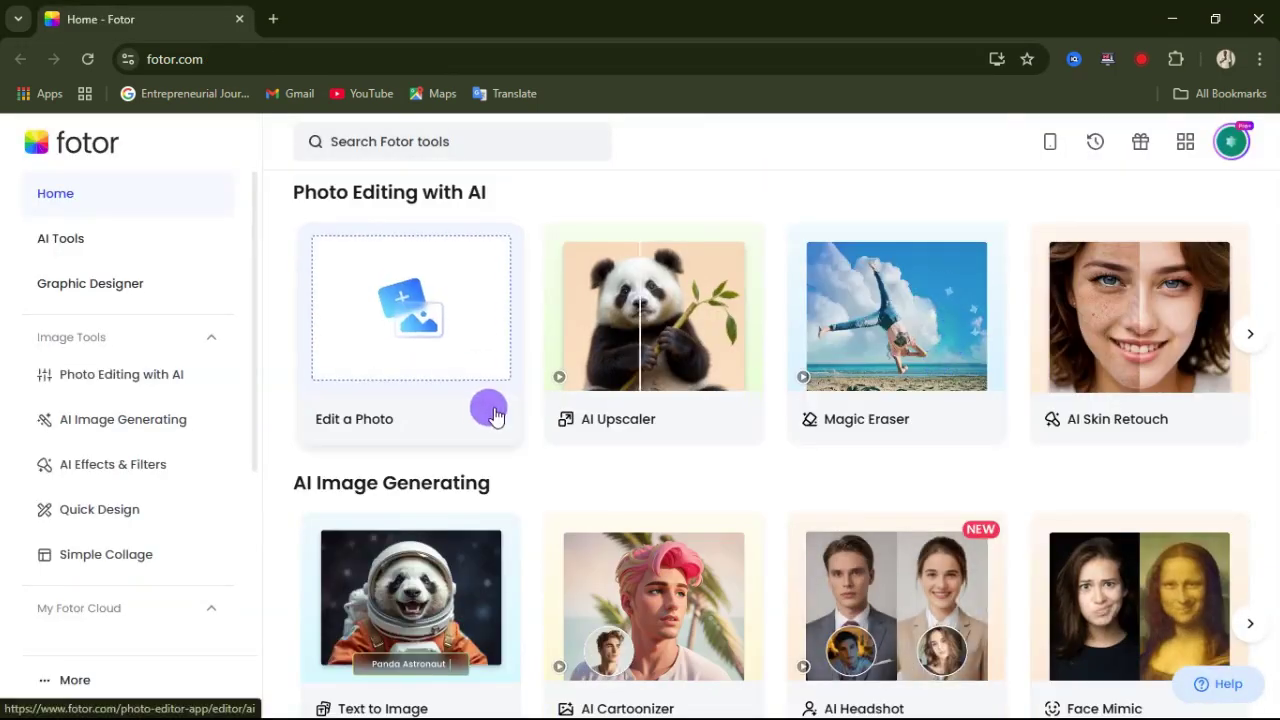
- Scroll the home page to the Video category to show AI Video Generator and Video Enhancer
{"action": "scroll", "coordinate": [491, 409], "scroll_direction": "down", "scroll_amount": 1}
{"action": "scroll", "coordinate": [494, 410], "scroll_direction": "down", "scroll_amount": 1}
{"action": "scroll", "coordinate": [494, 407], "scroll_direction": "down", "scroll_amount": 1}
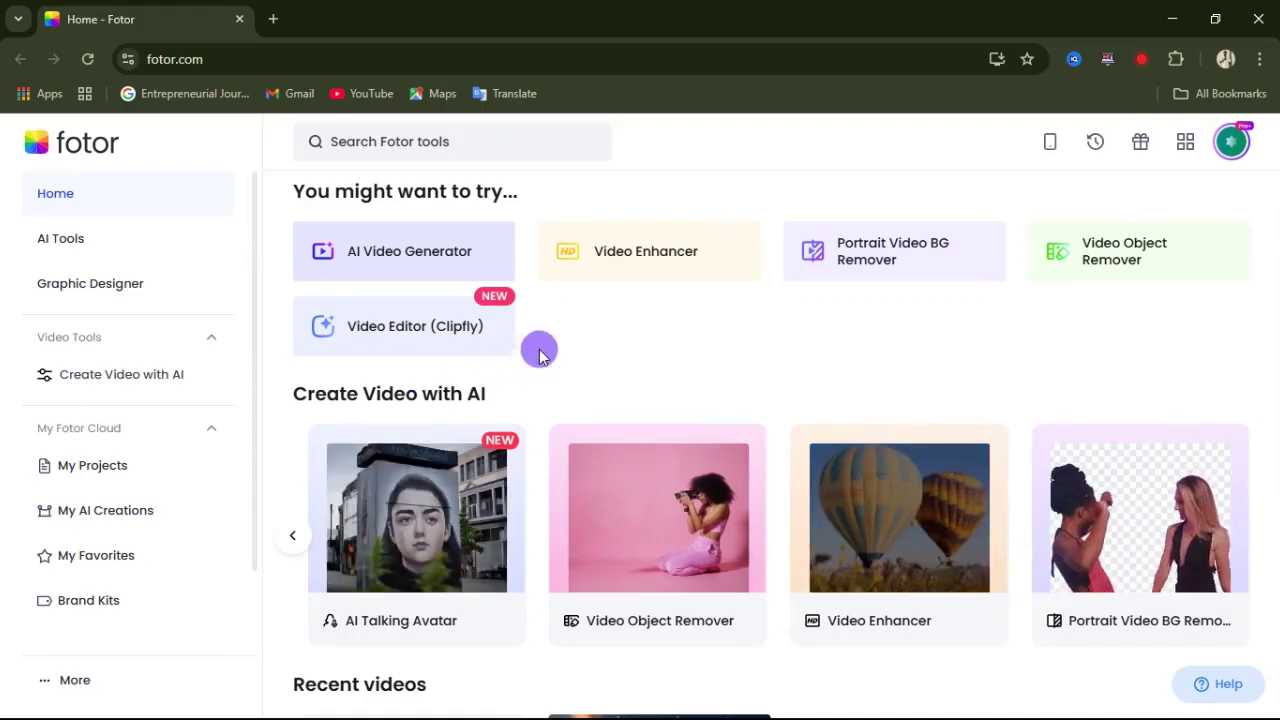
{"action": "scroll", "coordinate": [534, 385], "scroll_direction": "up", "scroll_amount": 2}
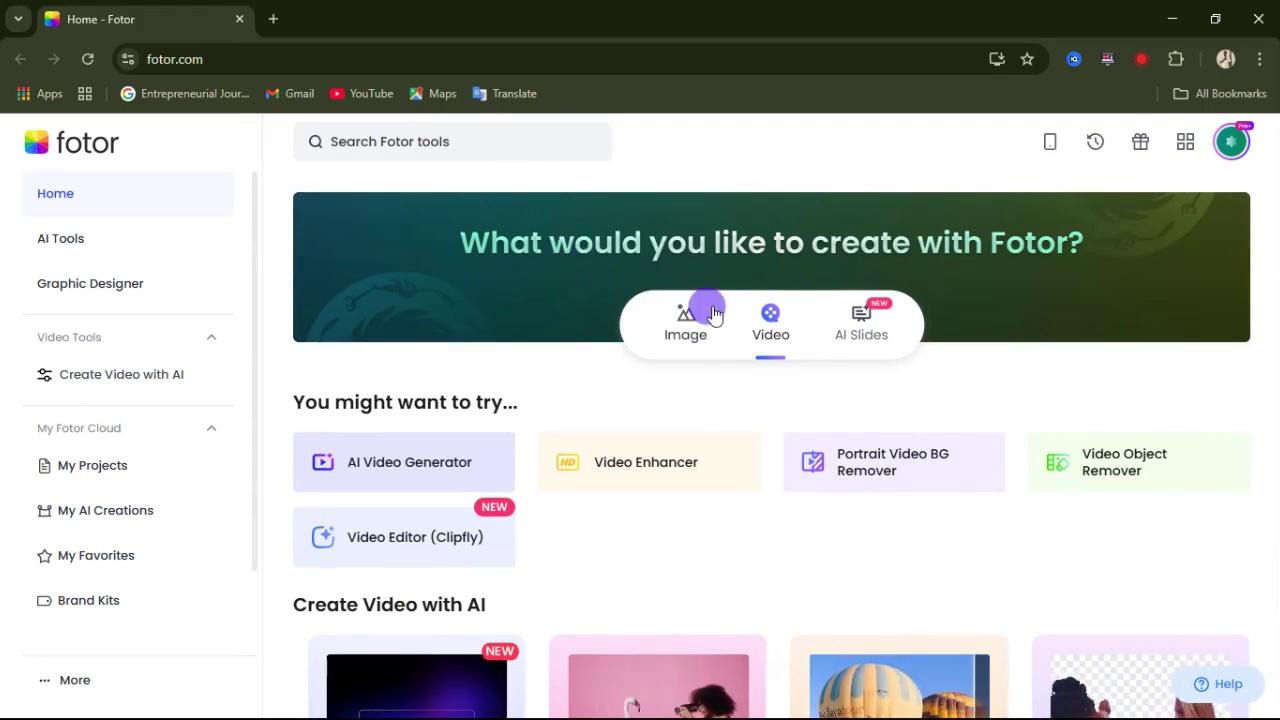
- Search 'foto' in a new Chrome tab to load fotor.com
{"action": "key", "text": "ctrl+t"}
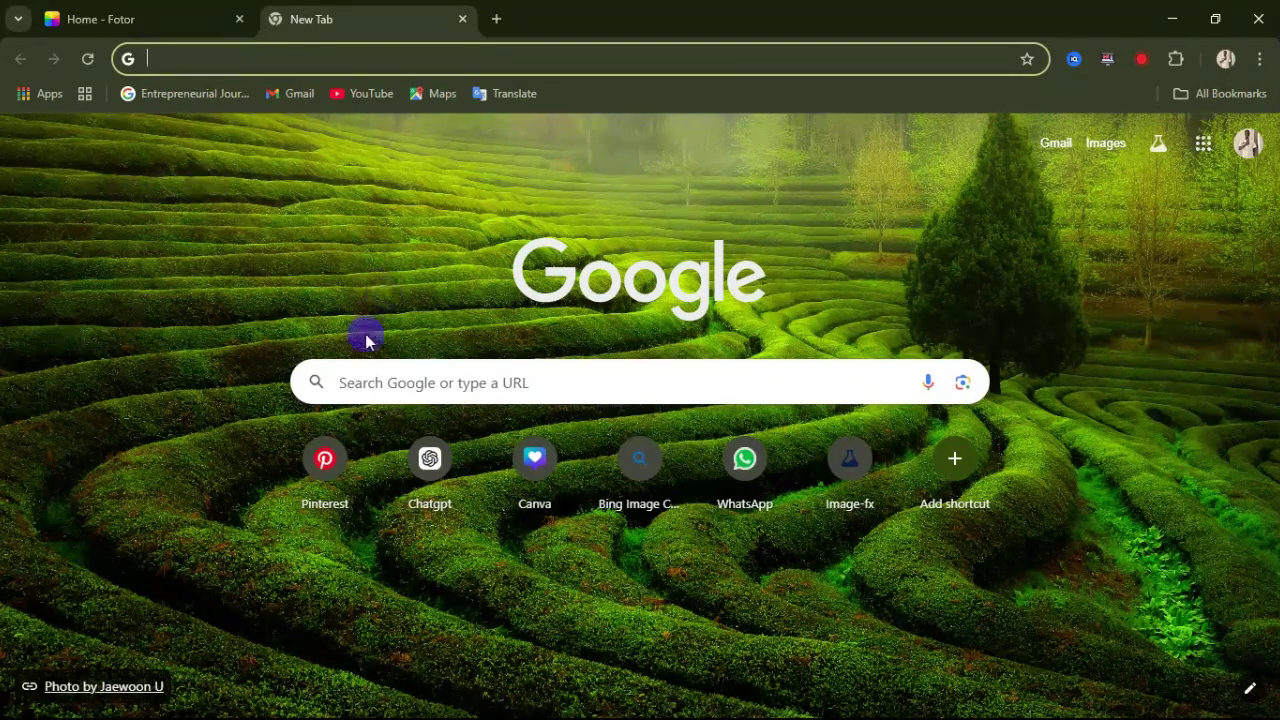
{"action": "left_click", "coordinate": [414, 368]}
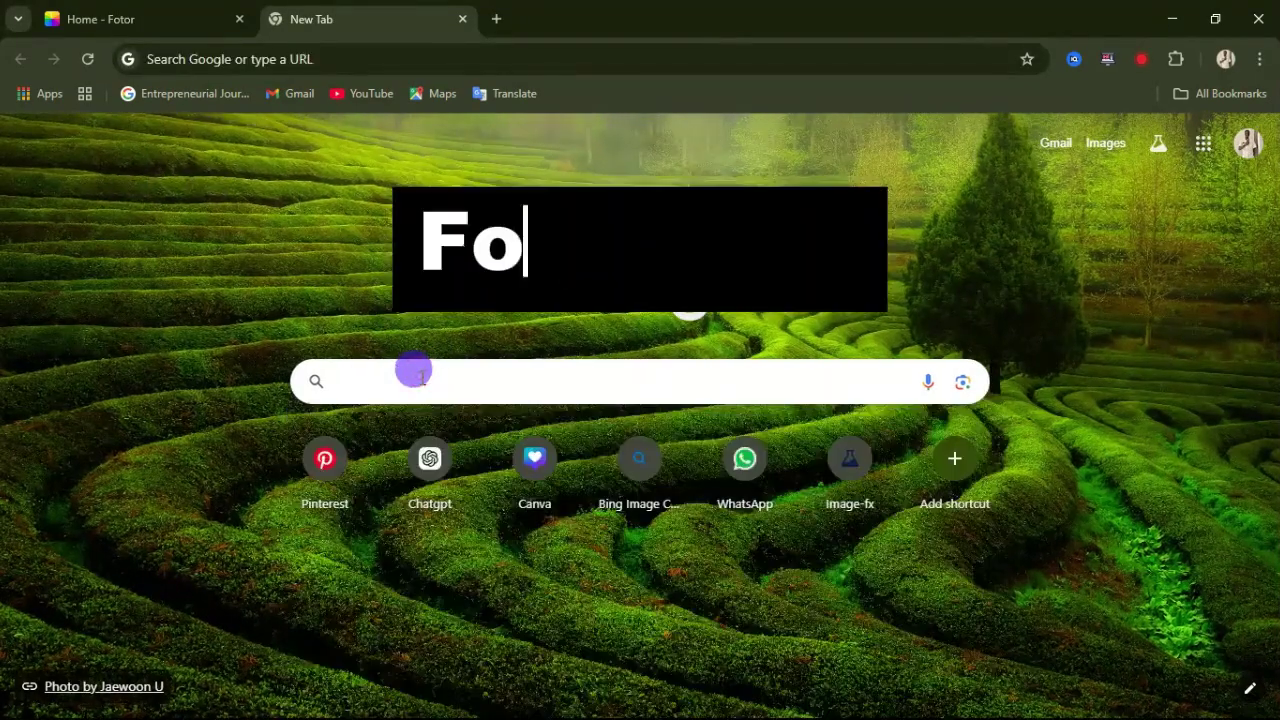
{"action": "type", "text": "fotore"}
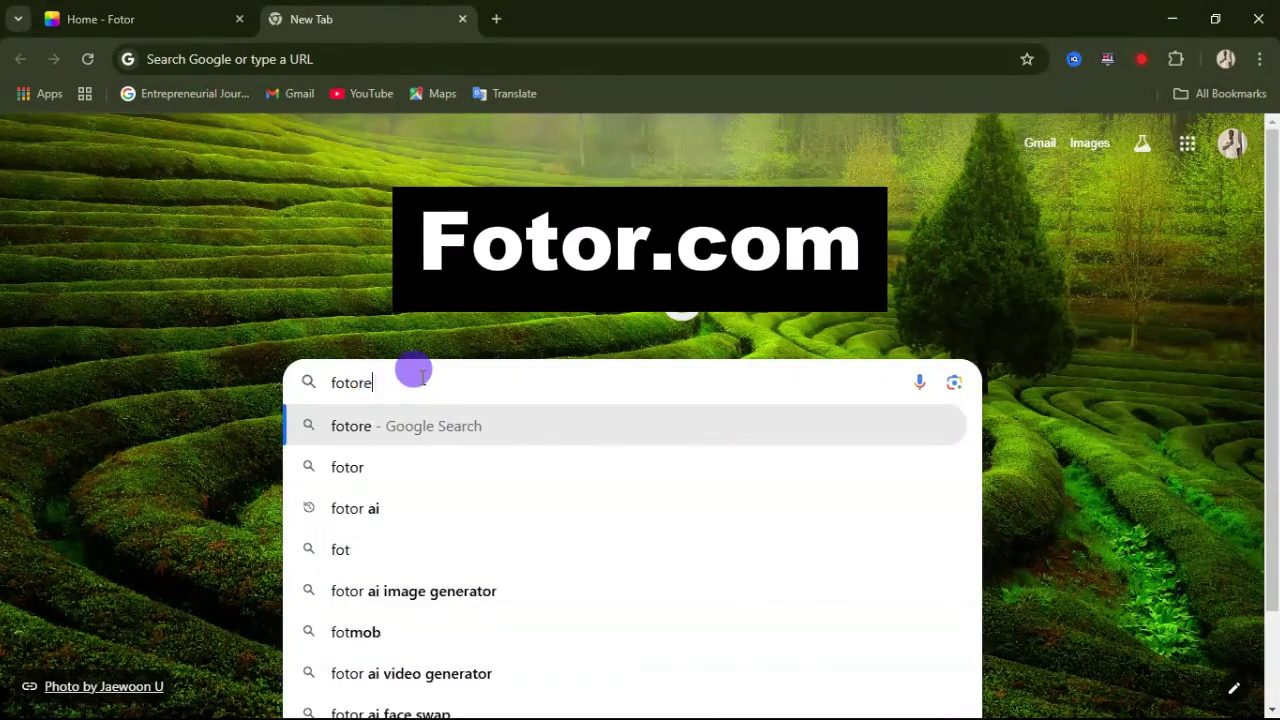
{"action": "key", "text": "Return"}
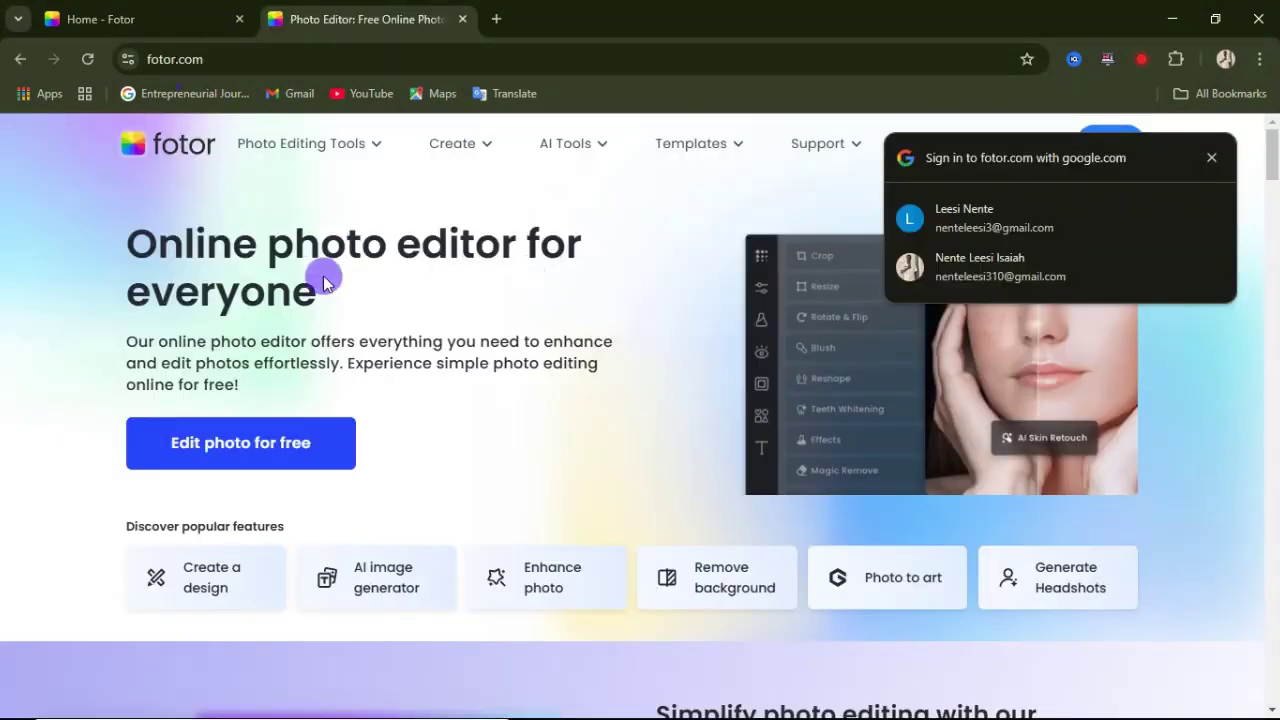
- Close the Google sign-in popup and log in to Fotor, returning to the home dashboard
{"action": "left_click", "coordinate": [1212, 159]}
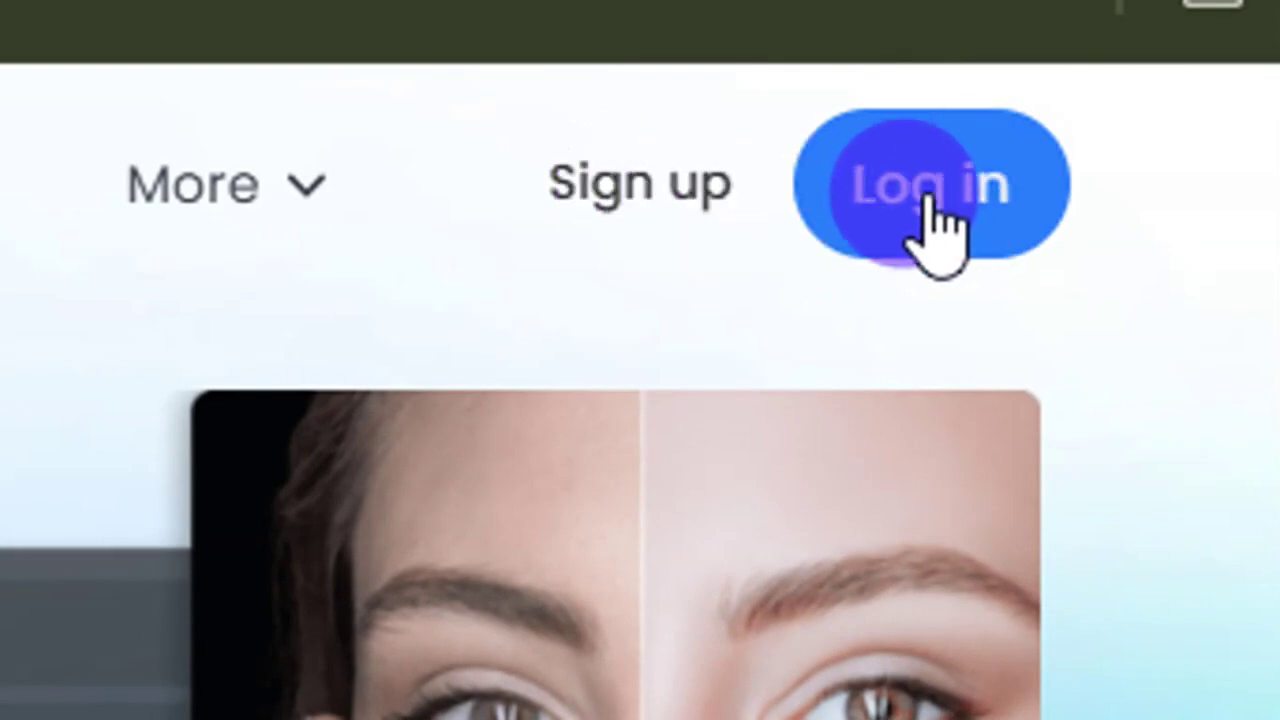
{"action": "left_click", "coordinate": [690, 194]}
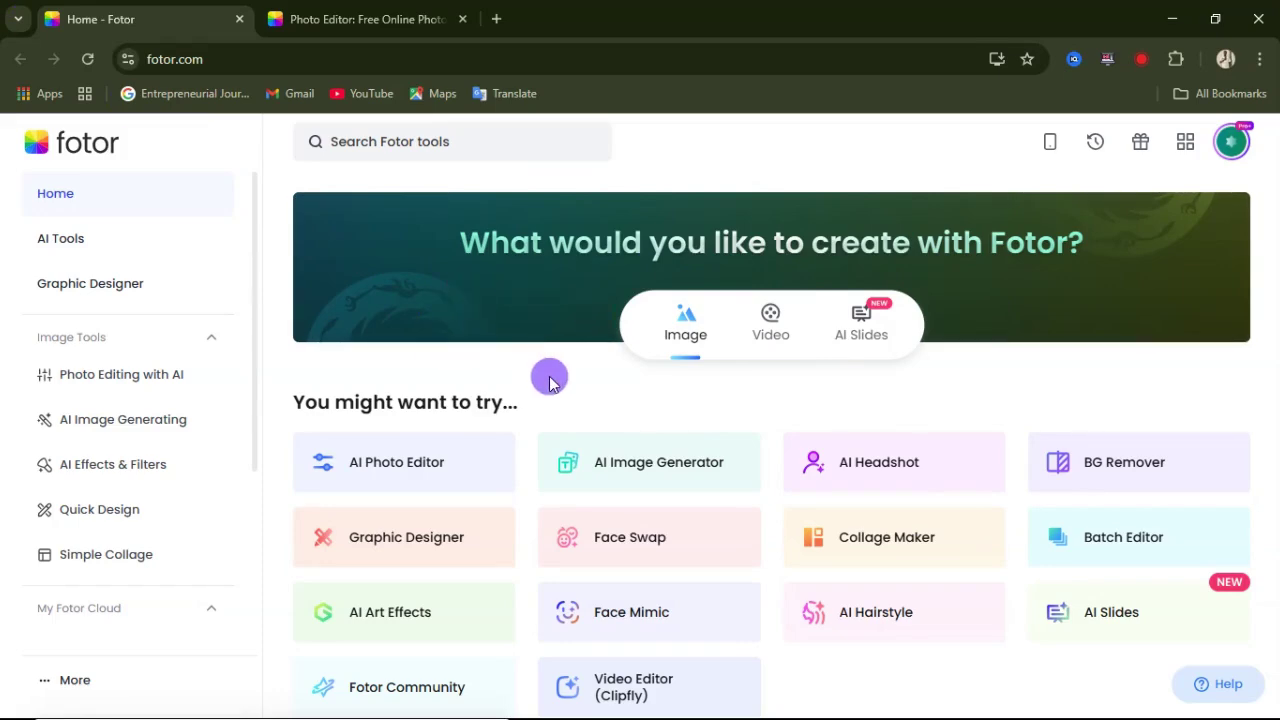
- Scroll the home page and open Edit a Photo in a new tab
{"action": "scroll", "coordinate": [536, 386], "scroll_direction": "down", "scroll_amount": 5}
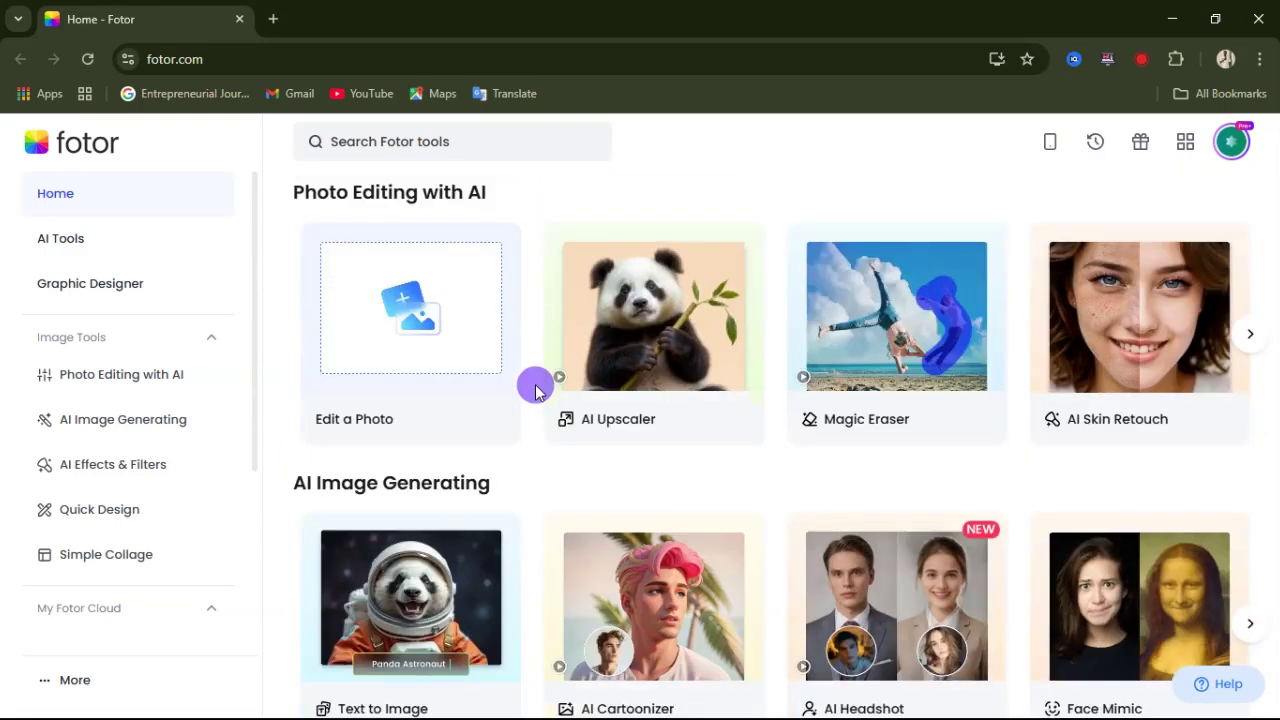
{"action": "scroll", "coordinate": [494, 407], "scroll_direction": "down", "scroll_amount": 1}
{"action": "scroll", "coordinate": [520, 390], "scroll_direction": "up", "scroll_amount": 5}
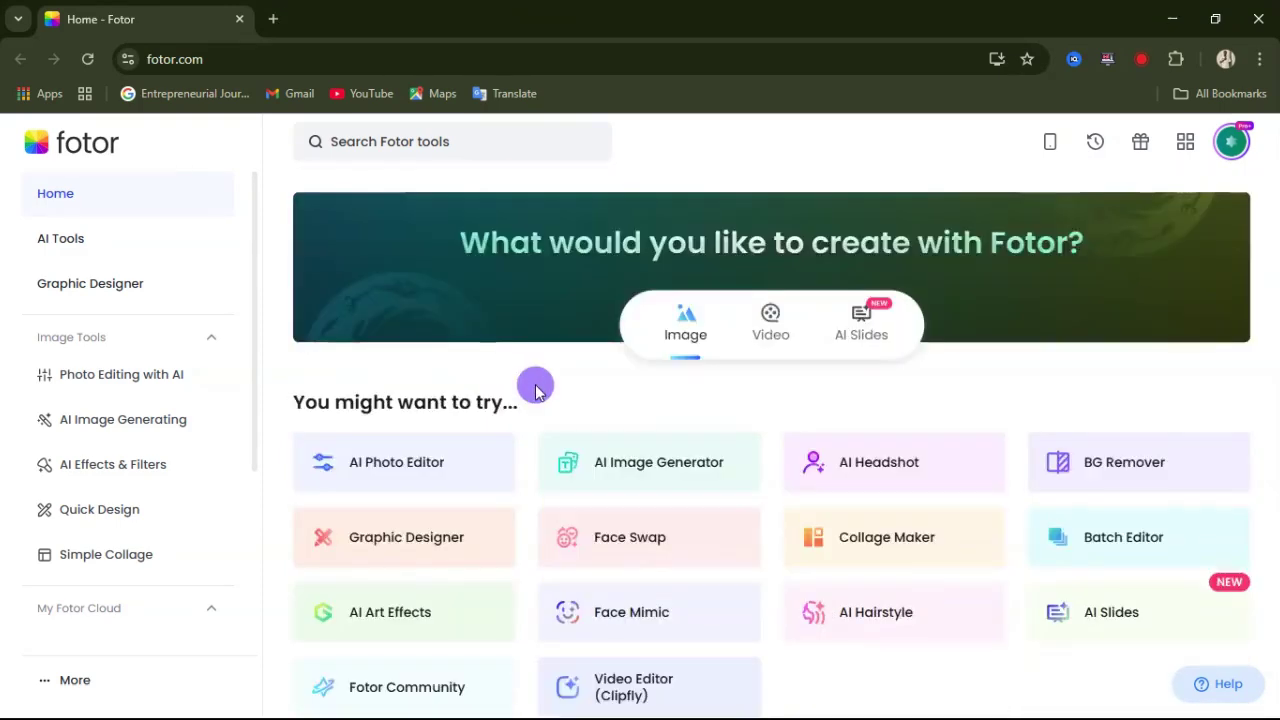
{"action": "scroll", "coordinate": [531, 383], "scroll_direction": "down", "scroll_amount": 5}
{"action": "scroll", "coordinate": [489, 408], "scroll_direction": "down", "scroll_amount": 1}
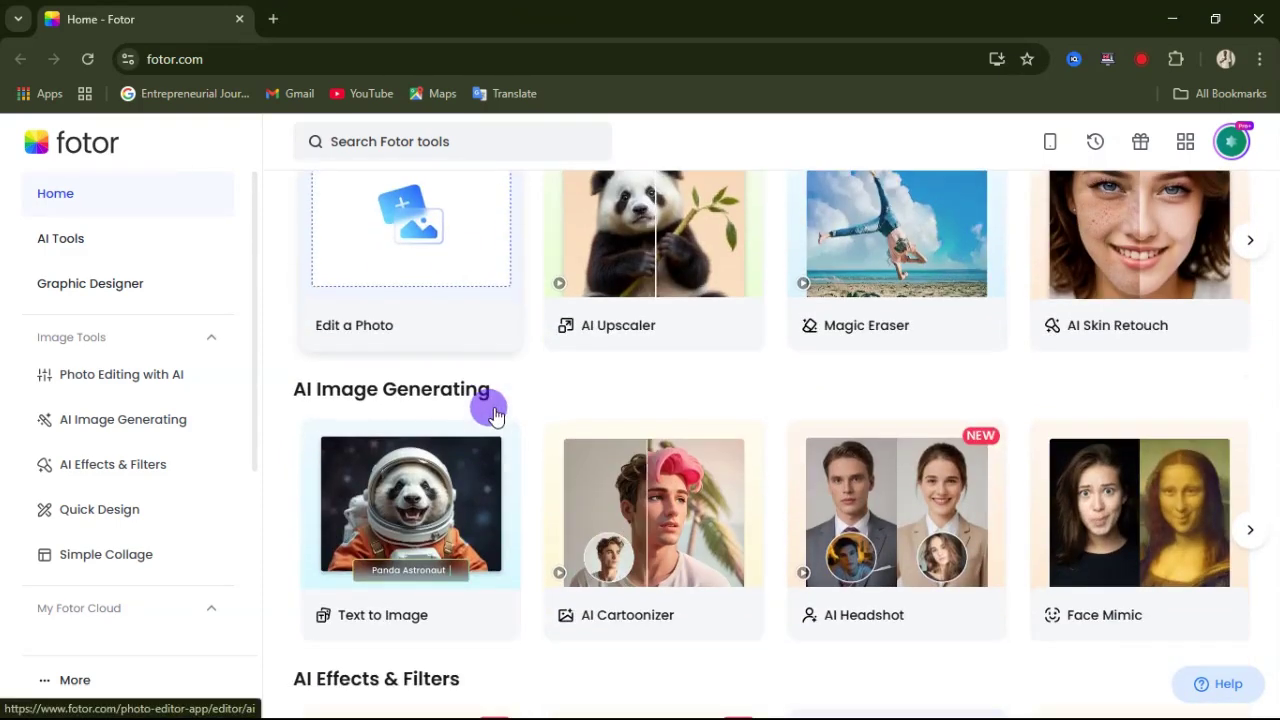
{"action": "scroll", "coordinate": [534, 383], "scroll_direction": "up", "scroll_amount": 6}
{"action": "scroll", "coordinate": [537, 390], "scroll_direction": "down", "scroll_amount": 2}
{"action": "scroll", "coordinate": [536, 390], "scroll_direction": "down", "scroll_amount": 5}
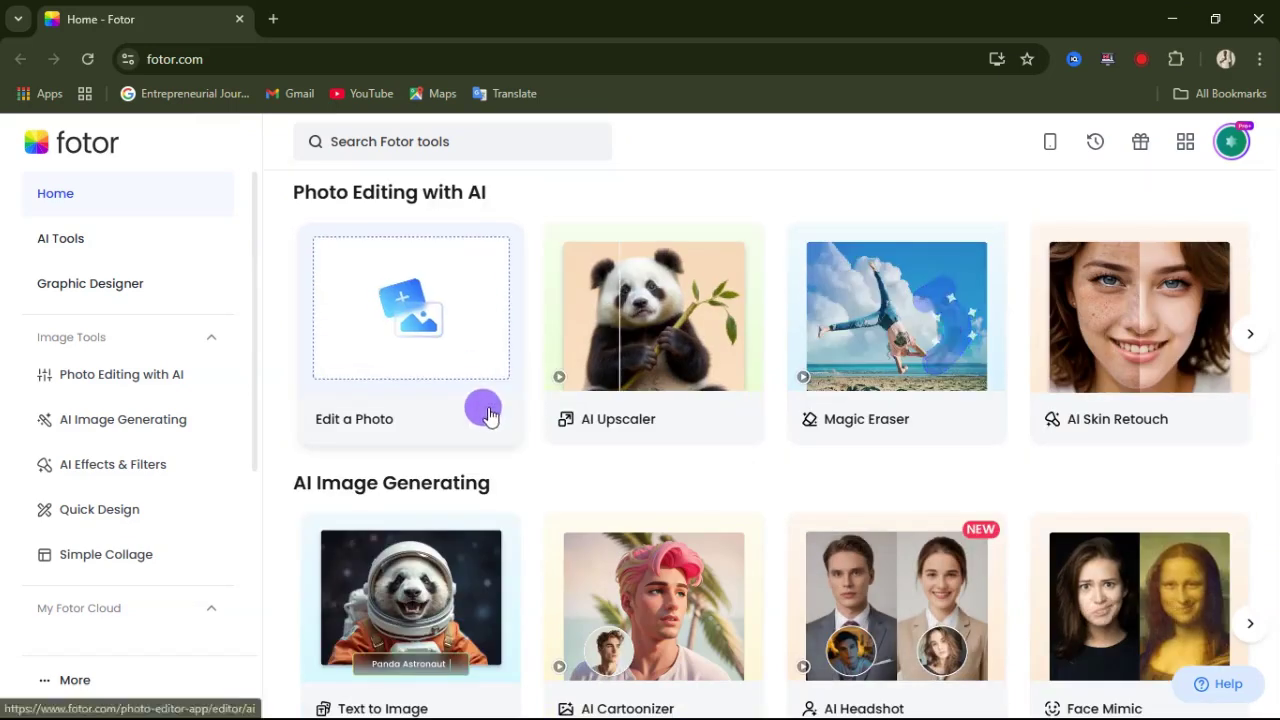
{"action": "scroll", "coordinate": [486, 408], "scroll_direction": "down", "scroll_amount": 1}
{"action": "scroll", "coordinate": [534, 383], "scroll_direction": "up", "scroll_amount": 6}
{"action": "scroll", "coordinate": [534, 383], "scroll_direction": "down", "scroll_amount": 5}
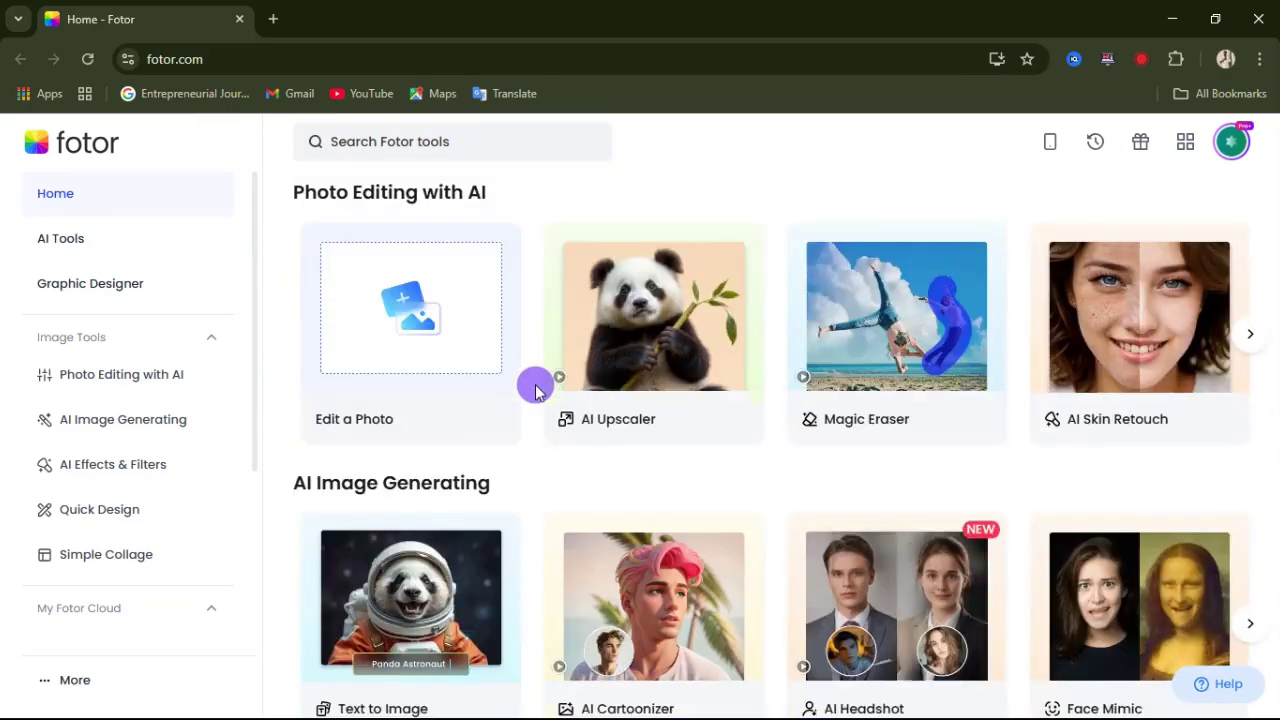
{"action": "middle_click", "coordinate": [520, 400]}
- Page the Photo Editing with AI carousel to AI Expand, BG Remover, Change Background and Blur Background
{"action": "scroll", "coordinate": [517, 466], "scroll_direction": "up", "scroll_amount": 3}
{"action": "scroll", "coordinate": [483, 466], "scroll_direction": "down", "scroll_amount": 1}
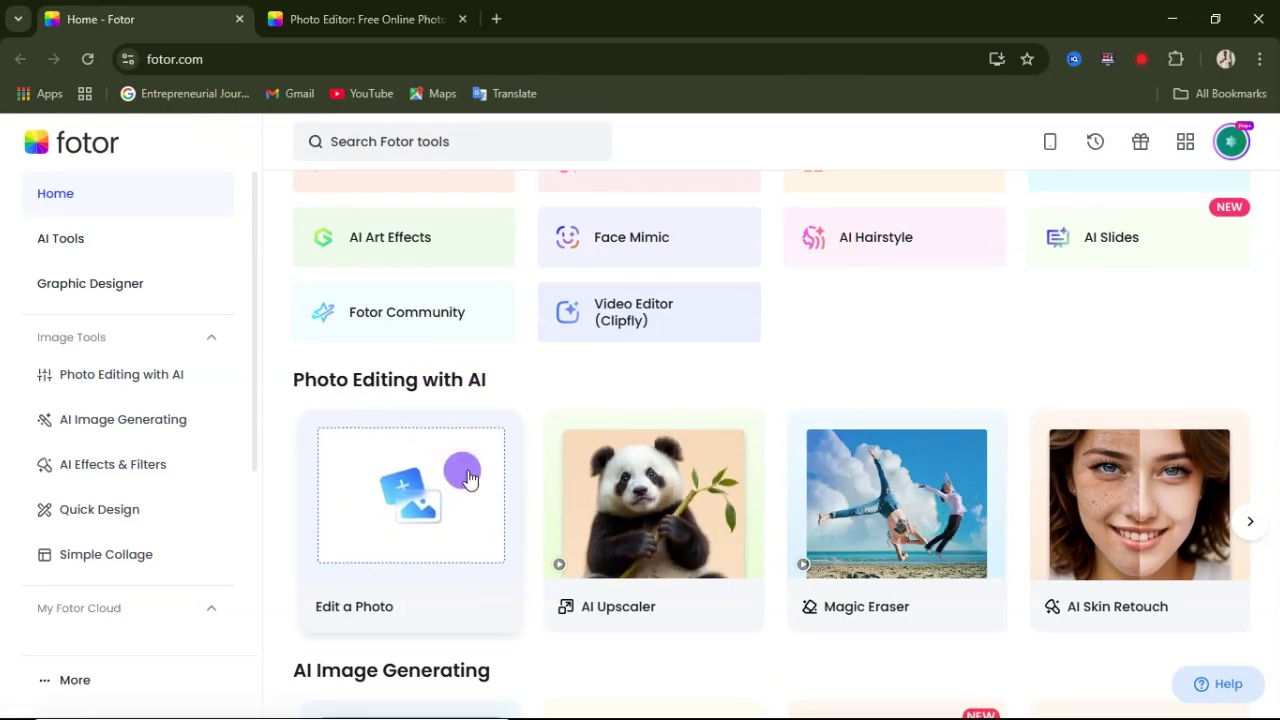
{"action": "scroll", "coordinate": [445, 515], "scroll_direction": "down", "scroll_amount": 1}
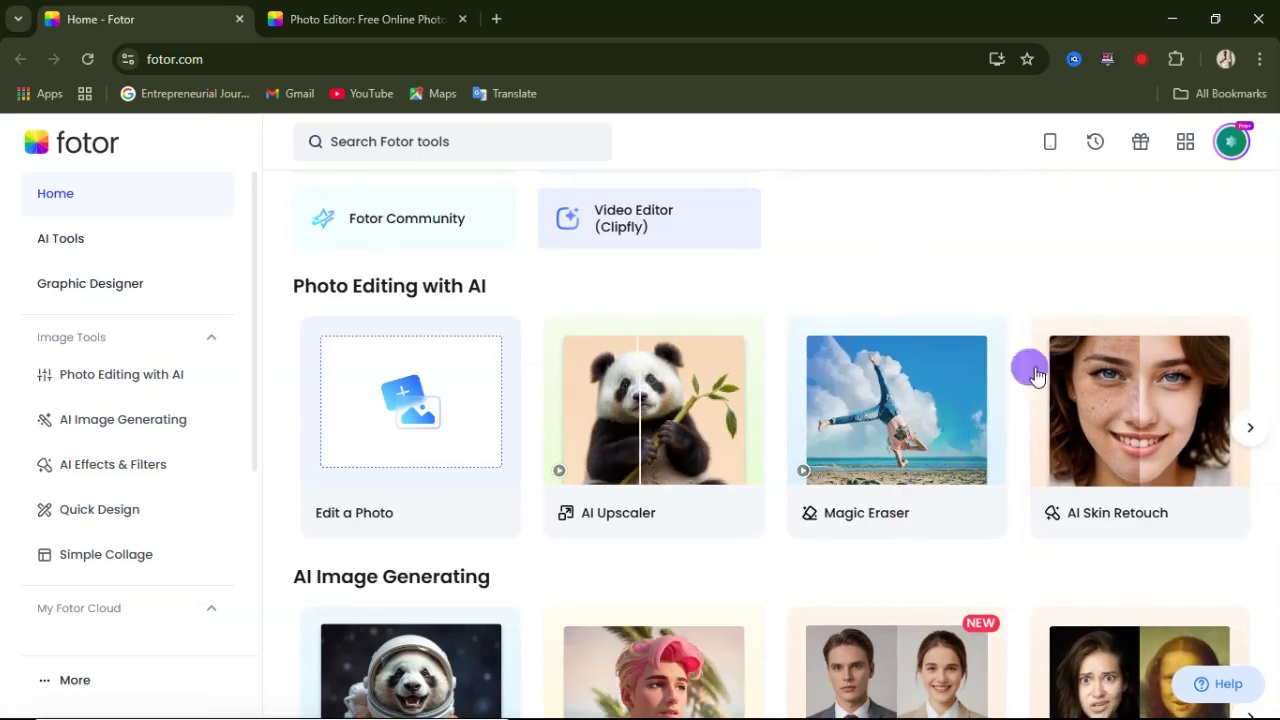
{"action": "left_click", "coordinate": [1248, 428]}
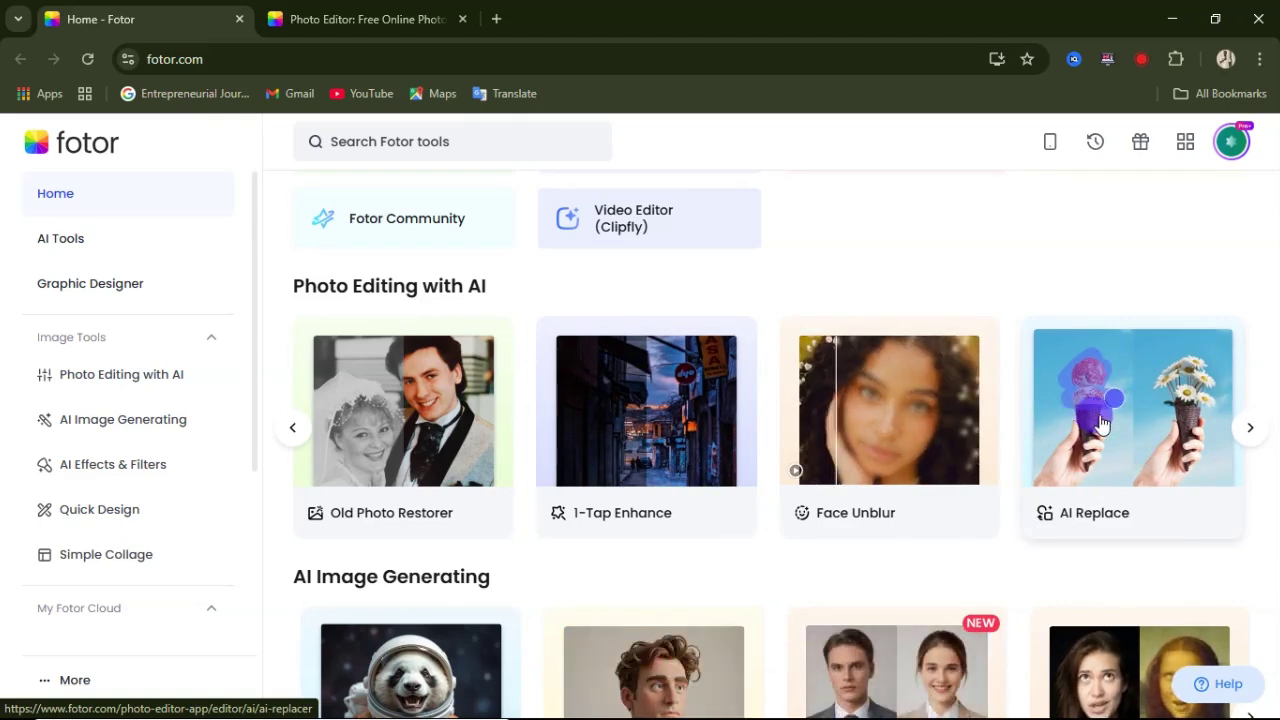
{"action": "left_click", "coordinate": [1248, 427]}
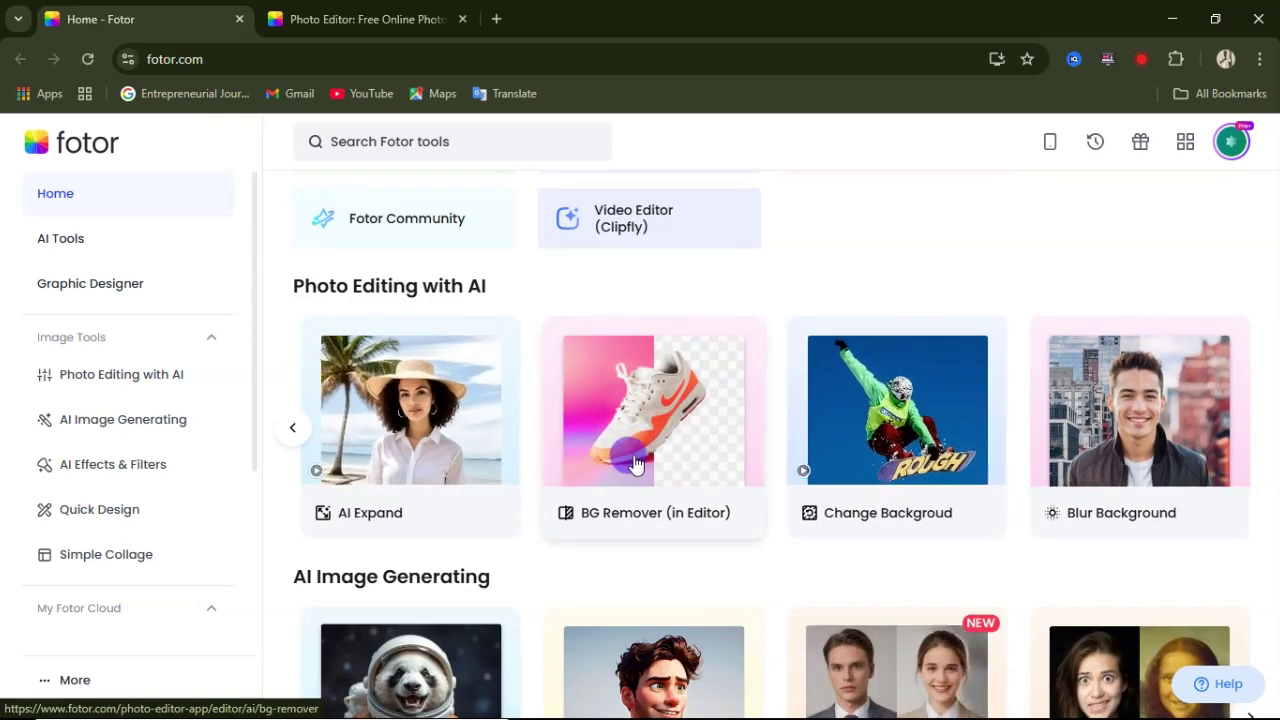
{"action": "scroll", "coordinate": [640, 465], "scroll_direction": "down", "scroll_amount": 1}
{"action": "scroll", "coordinate": [632, 462], "scroll_direction": "down", "scroll_amount": 1}
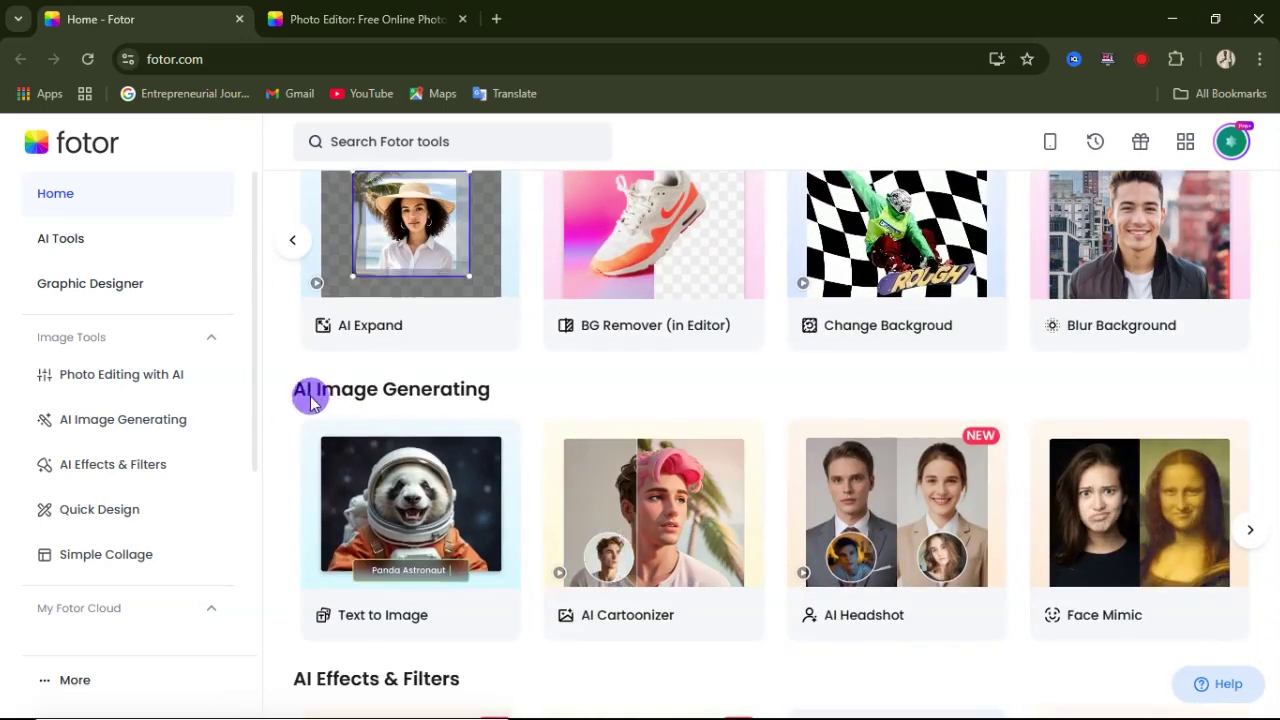
{"action": "scroll", "coordinate": [400, 420], "scroll_direction": "down", "scroll_amount": 1}
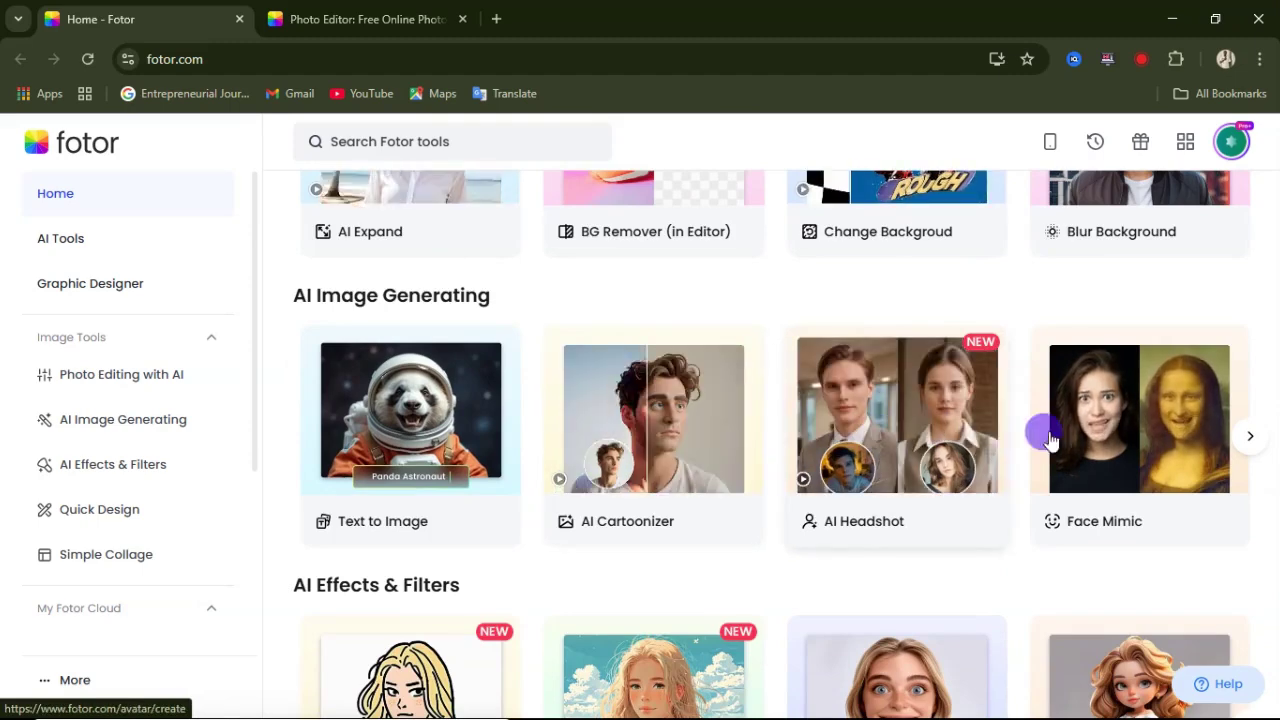
{"action": "left_click", "coordinate": [1243, 443]}
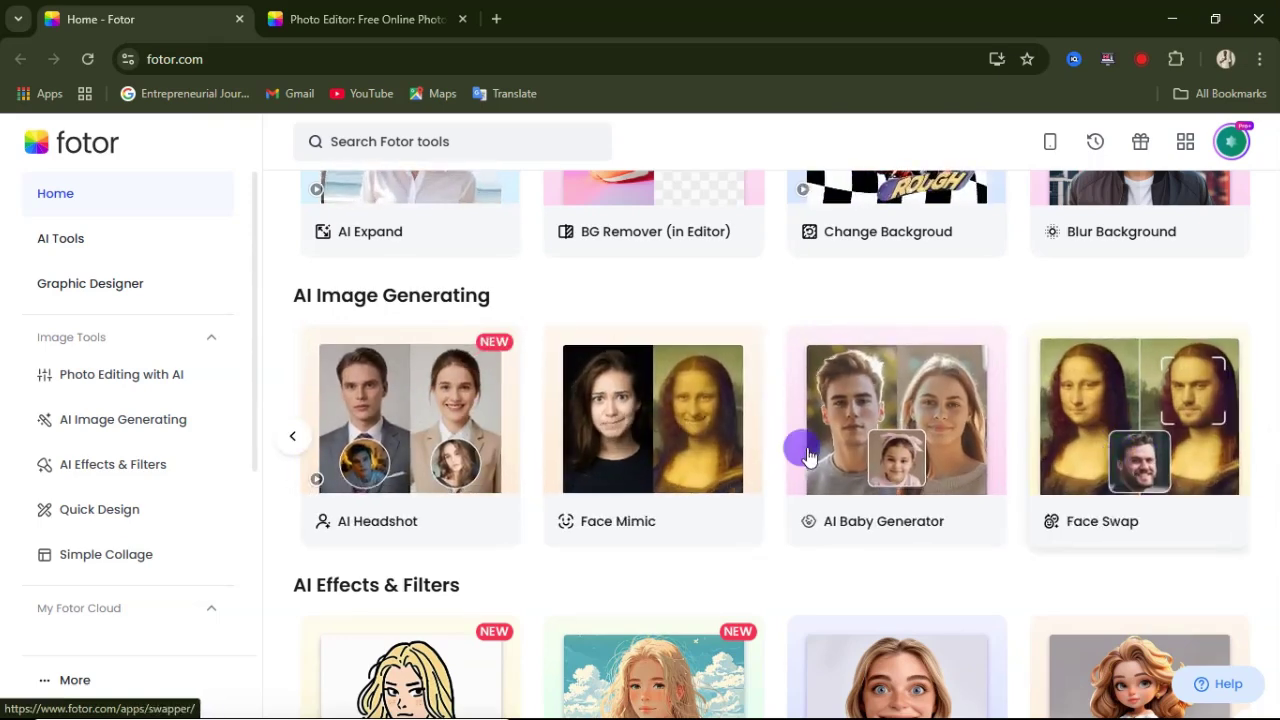
{"action": "scroll", "coordinate": [694, 420], "scroll_direction": "down", "scroll_amount": 2}
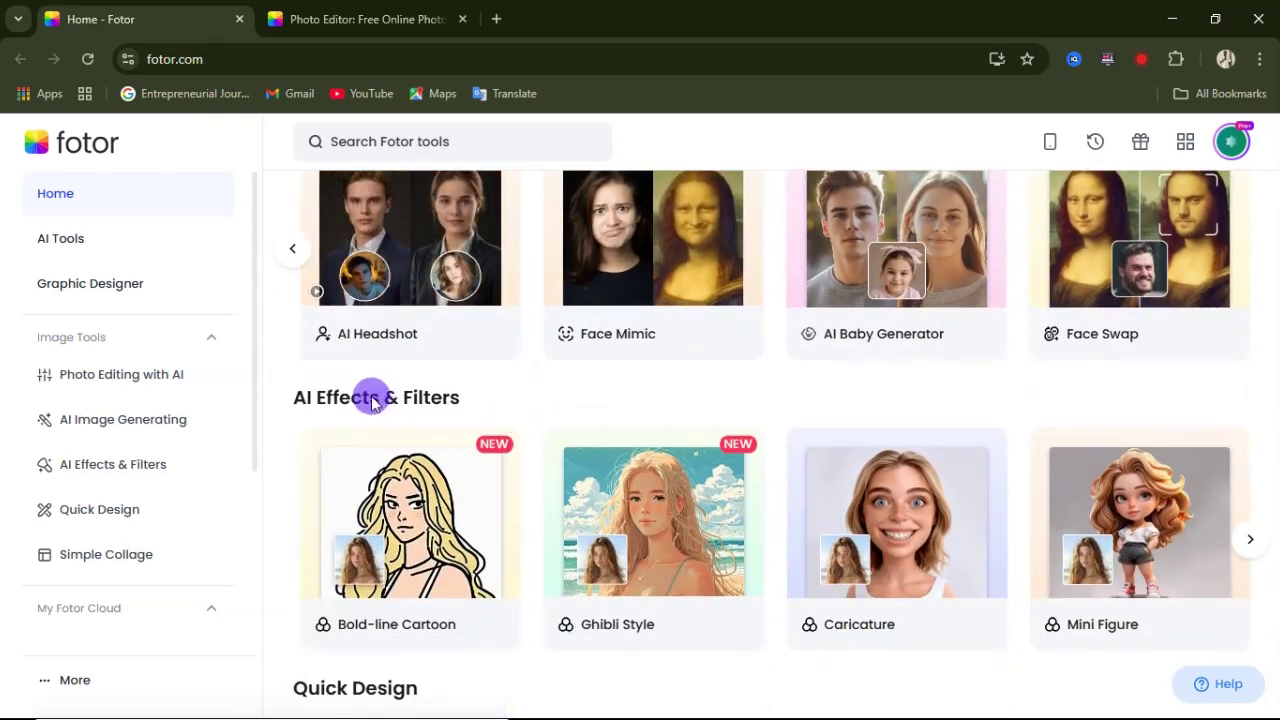
{"action": "scroll", "coordinate": [372, 435], "scroll_direction": "down", "scroll_amount": 1}
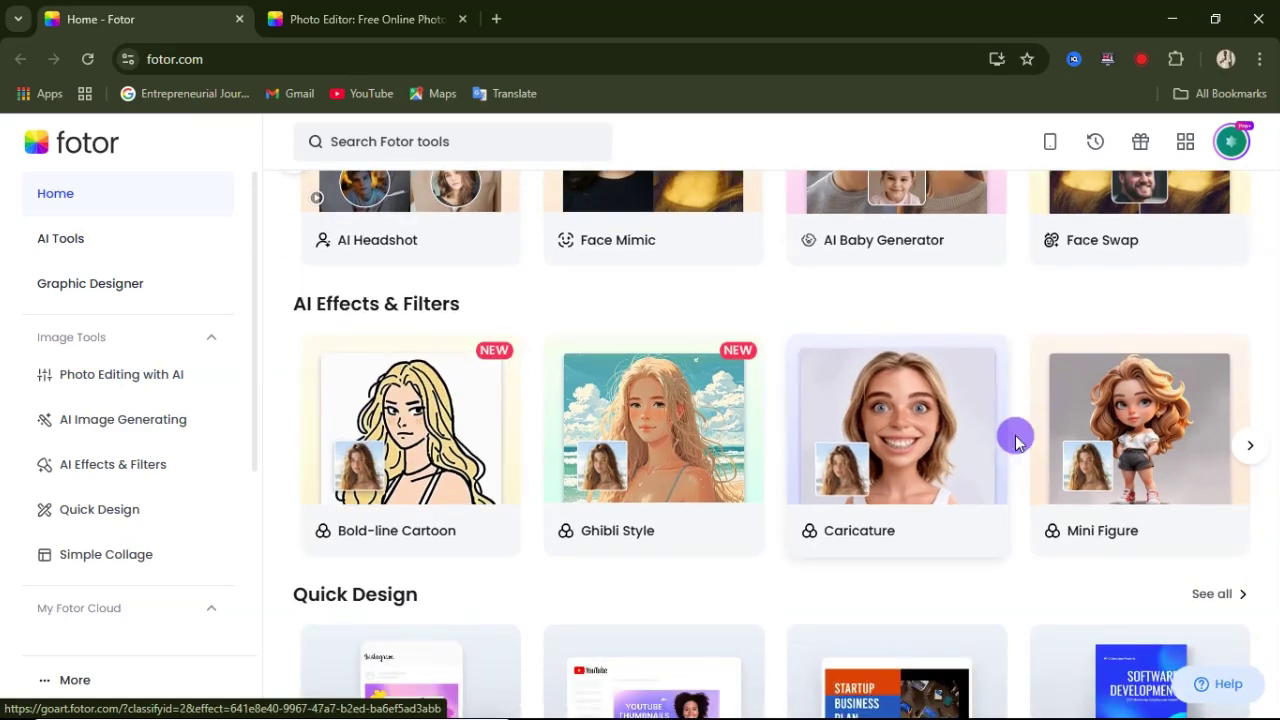
{"action": "left_click", "coordinate": [1238, 455]}
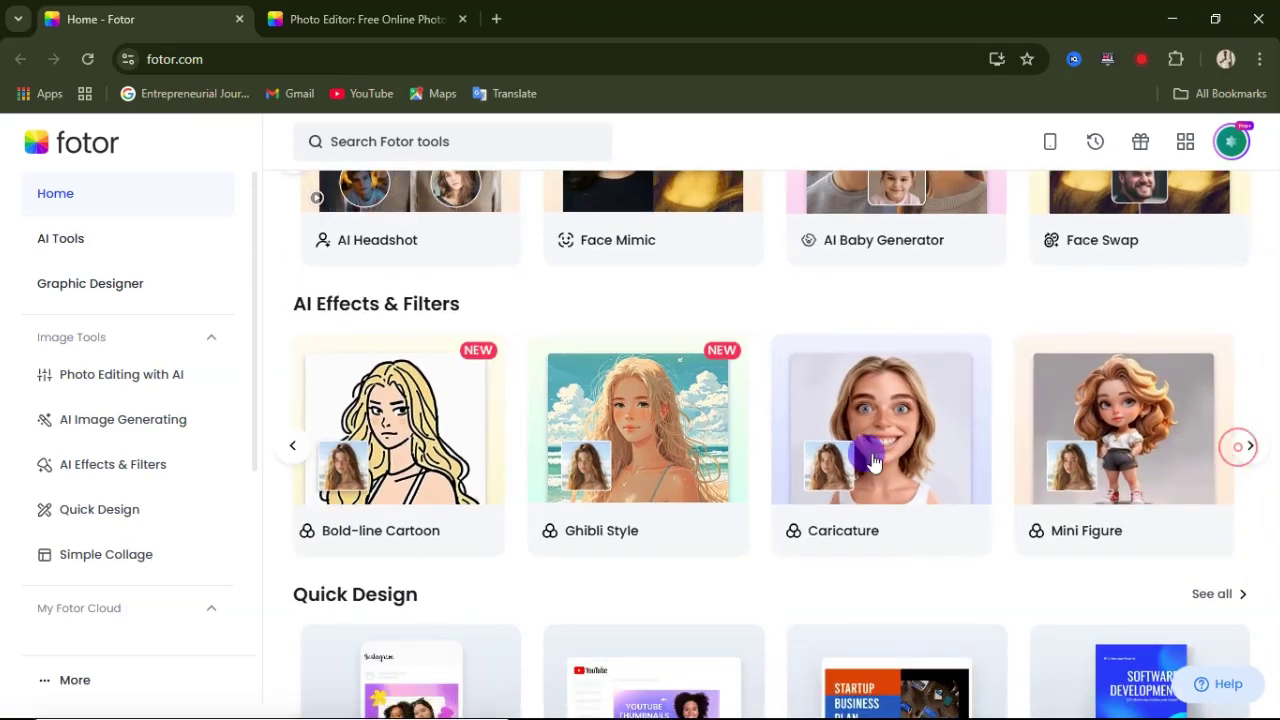
{"action": "scroll", "coordinate": [350, 330], "scroll_direction": "down", "scroll_amount": 3}
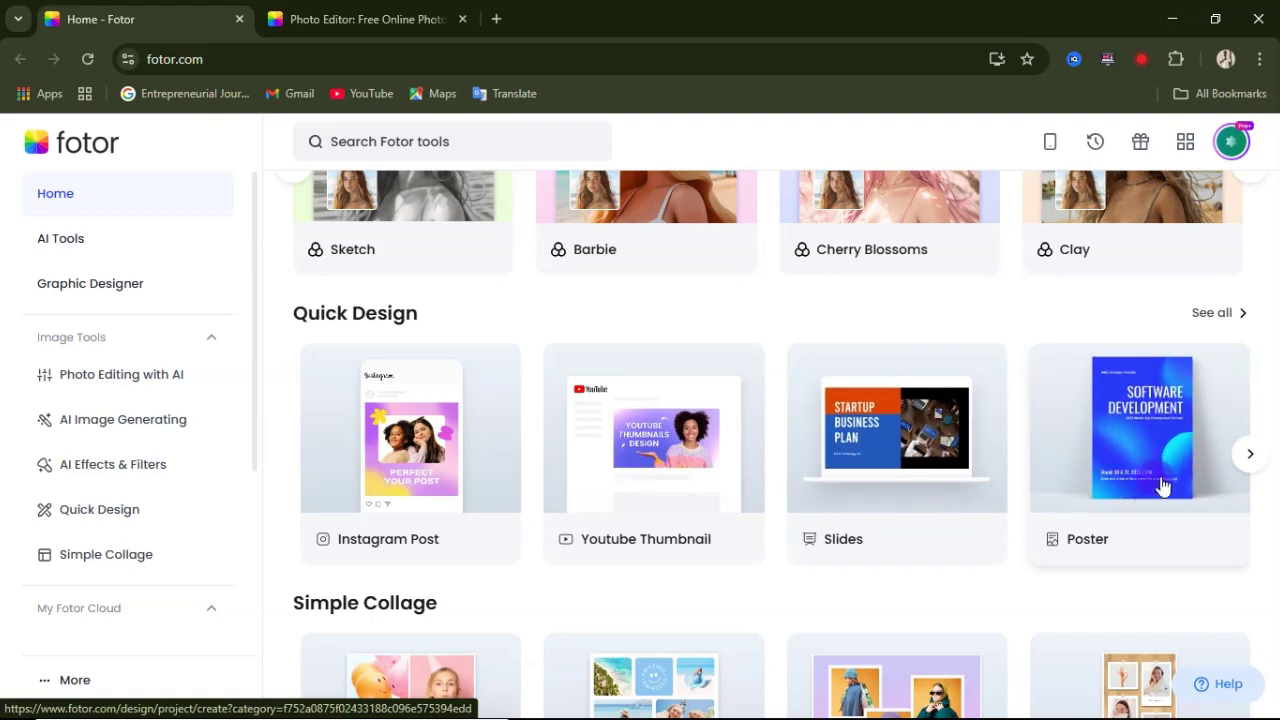
{"action": "left_click", "coordinate": [1249, 455]}
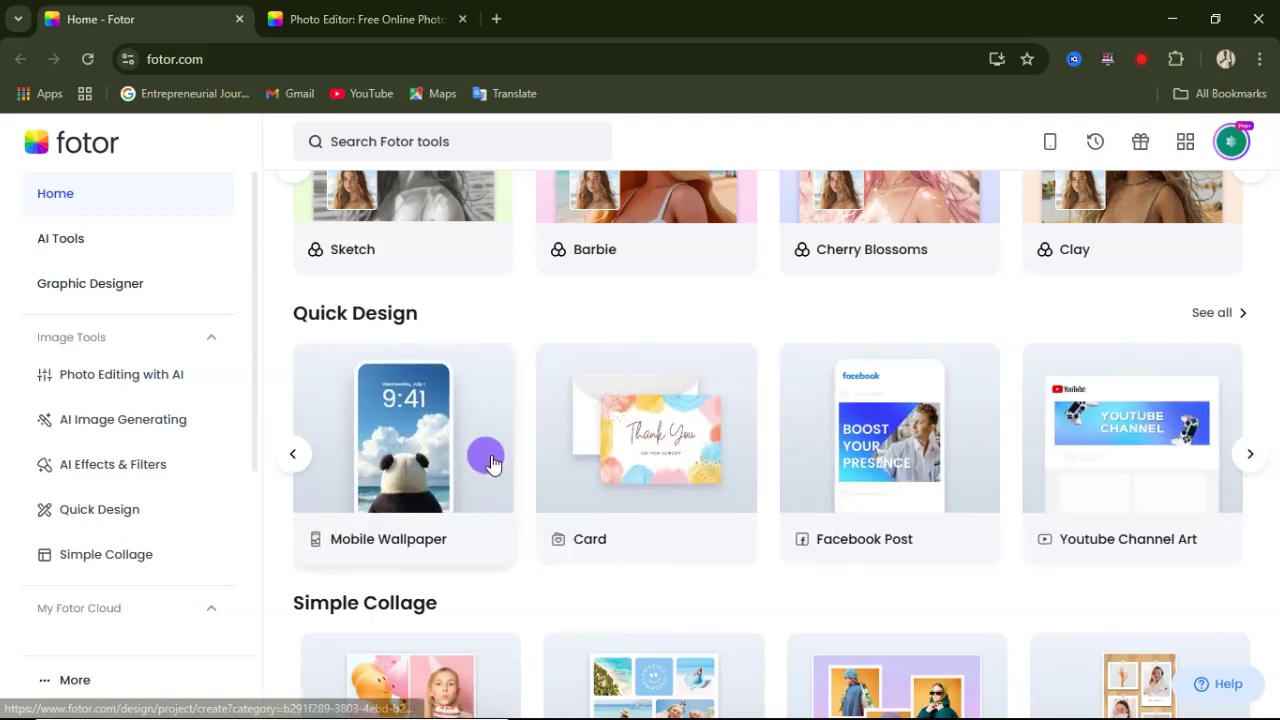
{"action": "scroll", "coordinate": [490, 460], "scroll_direction": "down", "scroll_amount": 3}
{"action": "scroll", "coordinate": [460, 465], "scroll_direction": "down", "scroll_amount": 2}
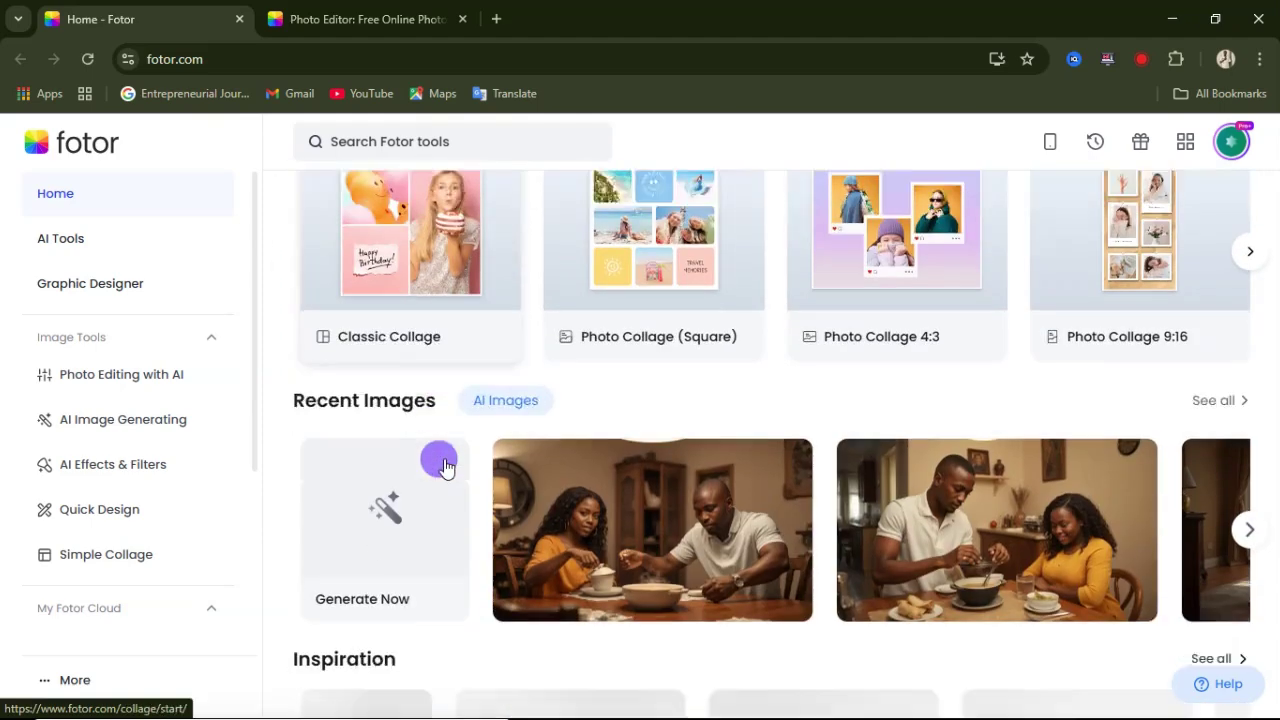
{"action": "scroll", "coordinate": [445, 465], "scroll_direction": "down", "scroll_amount": 1}
{"action": "scroll", "coordinate": [445, 463], "scroll_direction": "up", "scroll_amount": 10}
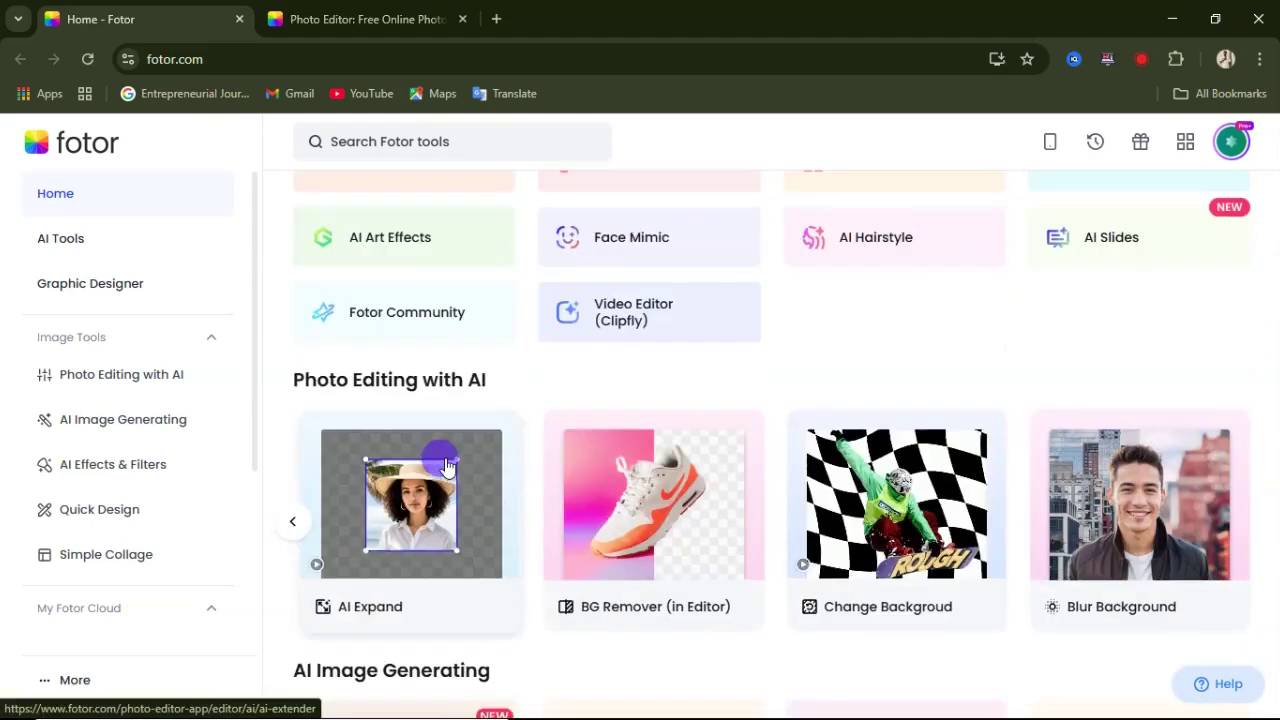
{"action": "scroll", "coordinate": [445, 463], "scroll_direction": "down", "scroll_amount": 4}
{"action": "scroll", "coordinate": [445, 463], "scroll_direction": "down", "scroll_amount": 2}
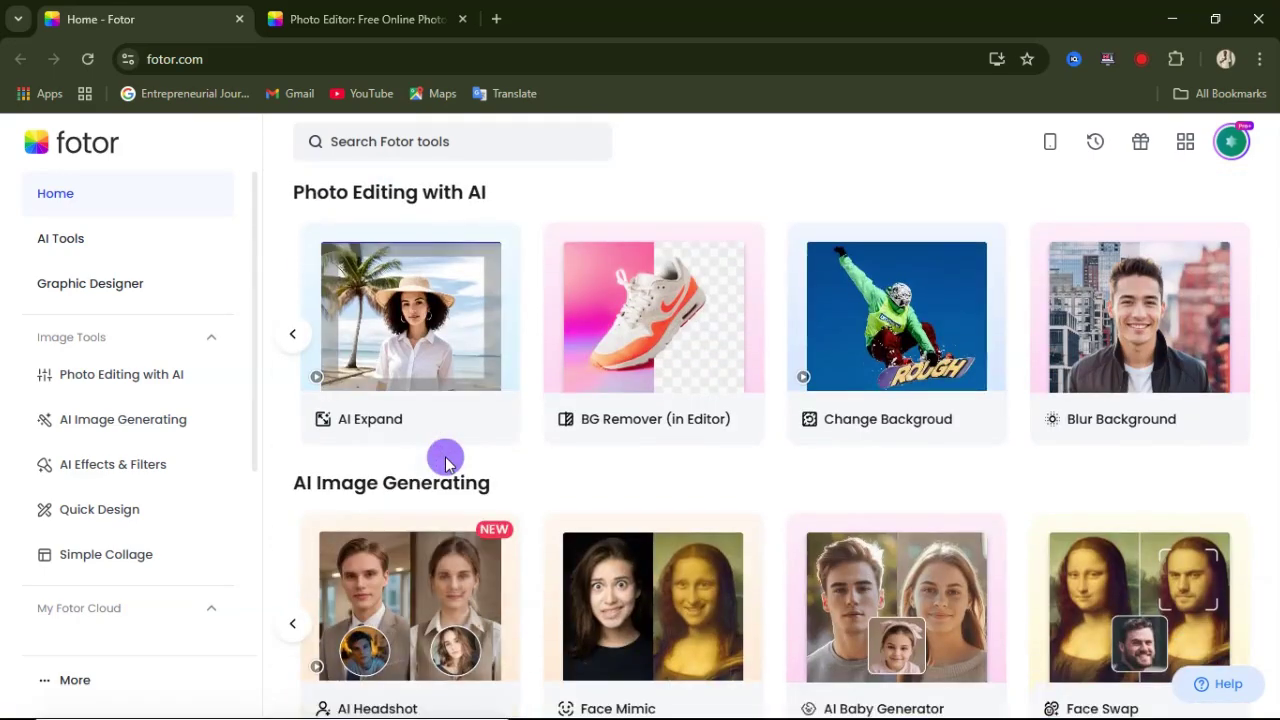
{"action": "scroll", "coordinate": [445, 460], "scroll_direction": "down", "scroll_amount": 5}
{"action": "scroll", "coordinate": [445, 463], "scroll_direction": "up", "scroll_amount": 10}
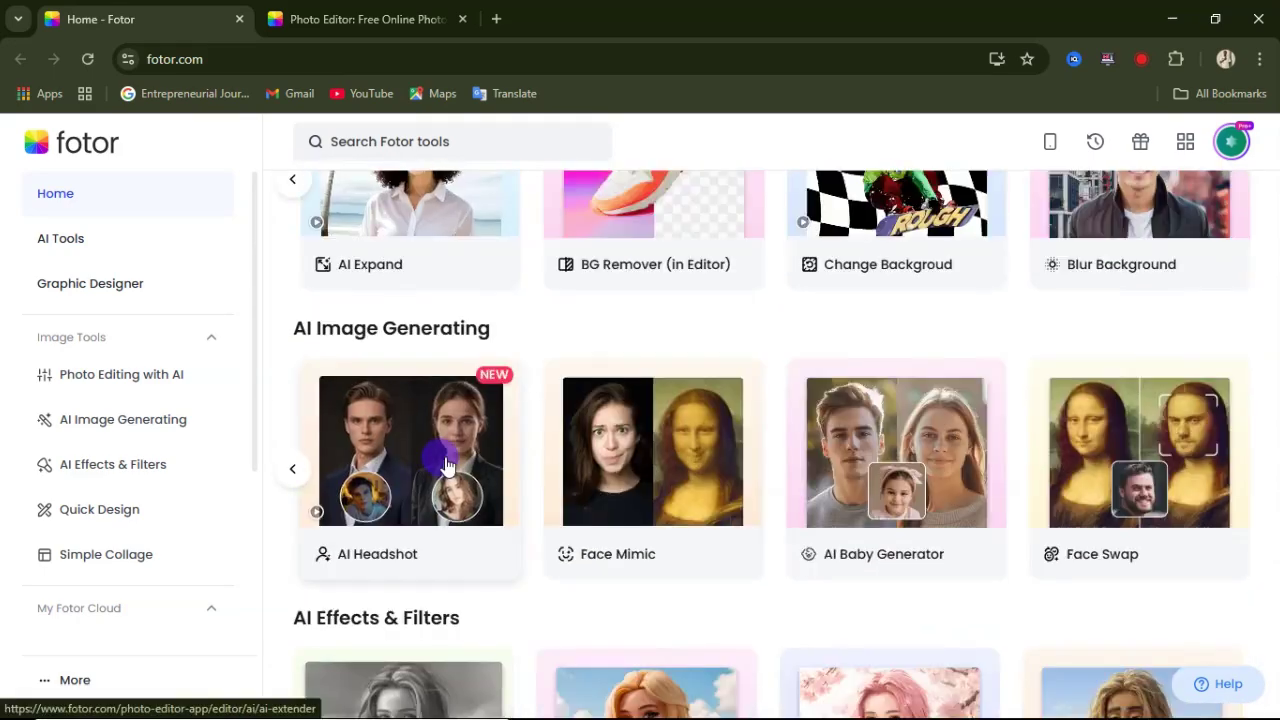
{"action": "scroll", "coordinate": [390, 465], "scroll_direction": "down", "scroll_amount": 4}
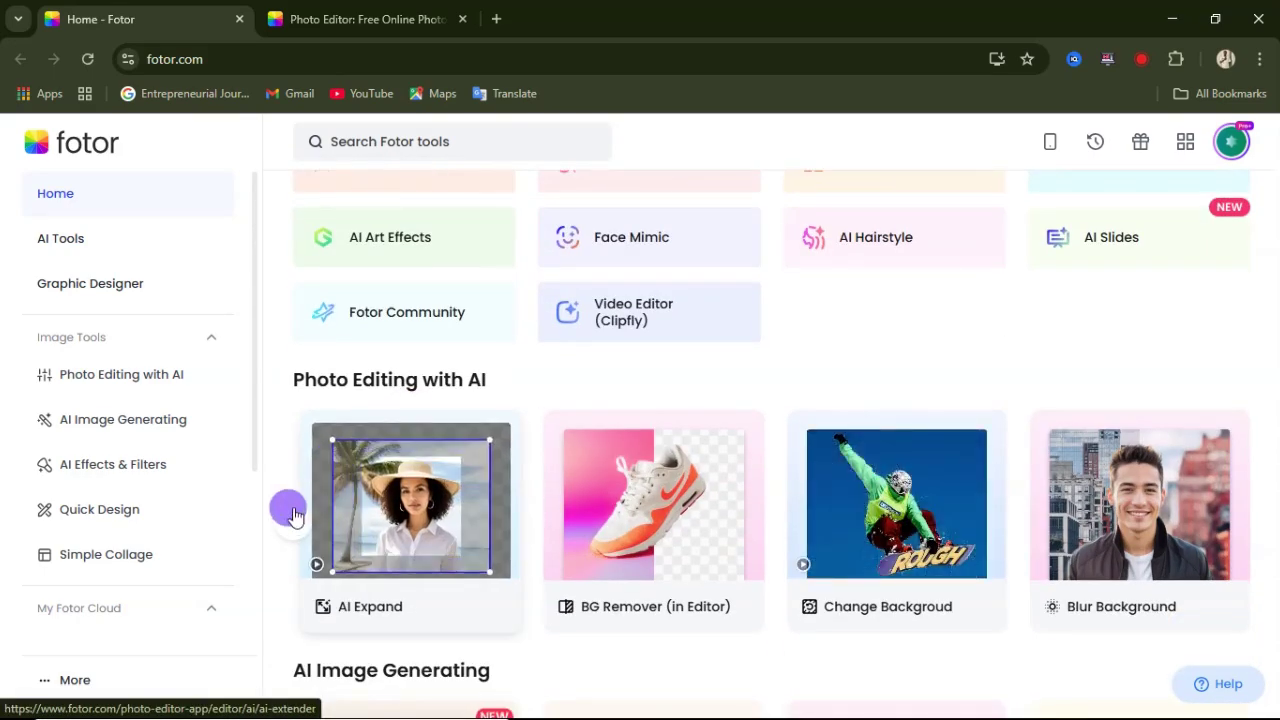
{"action": "scroll", "coordinate": [290, 430], "scroll_direction": "down", "scroll_amount": 5}
{"action": "scroll", "coordinate": [395, 415], "scroll_direction": "up", "scroll_amount": 1}
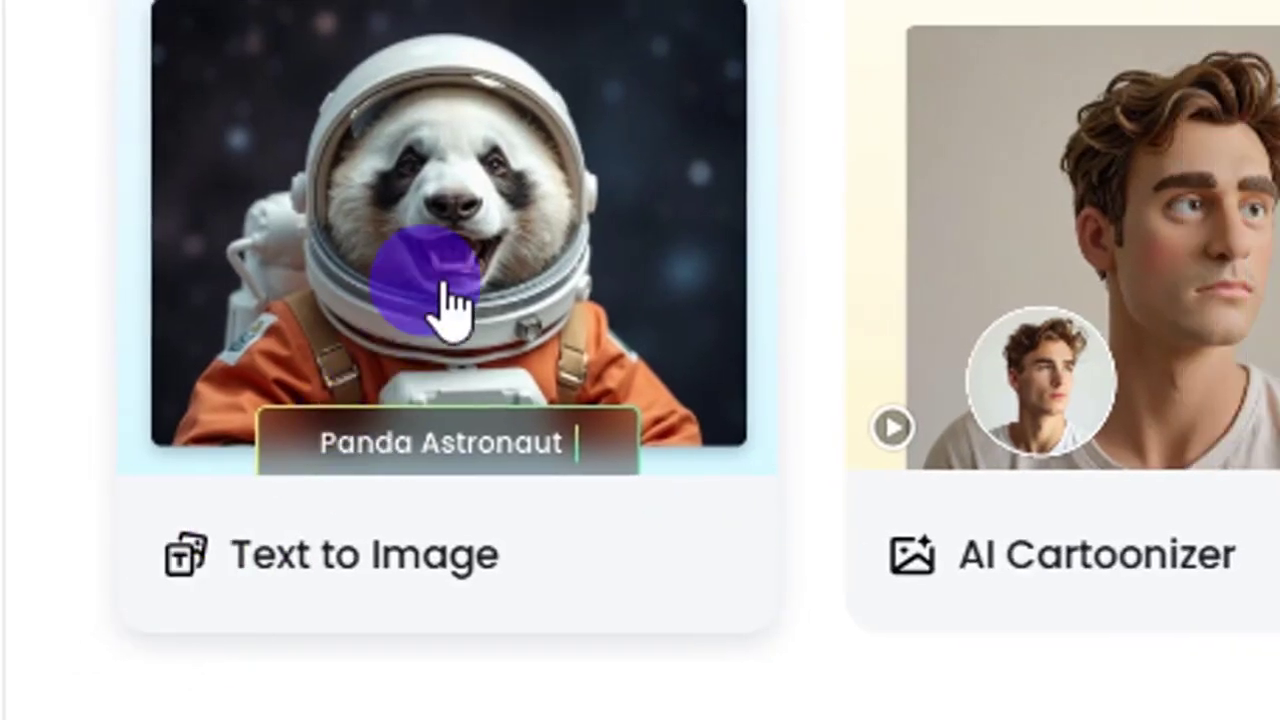
- Open Text to Image, pick the Photography 4 style and set the aspect ratio to 16:9
{"action": "left_click", "coordinate": [490, 296]}
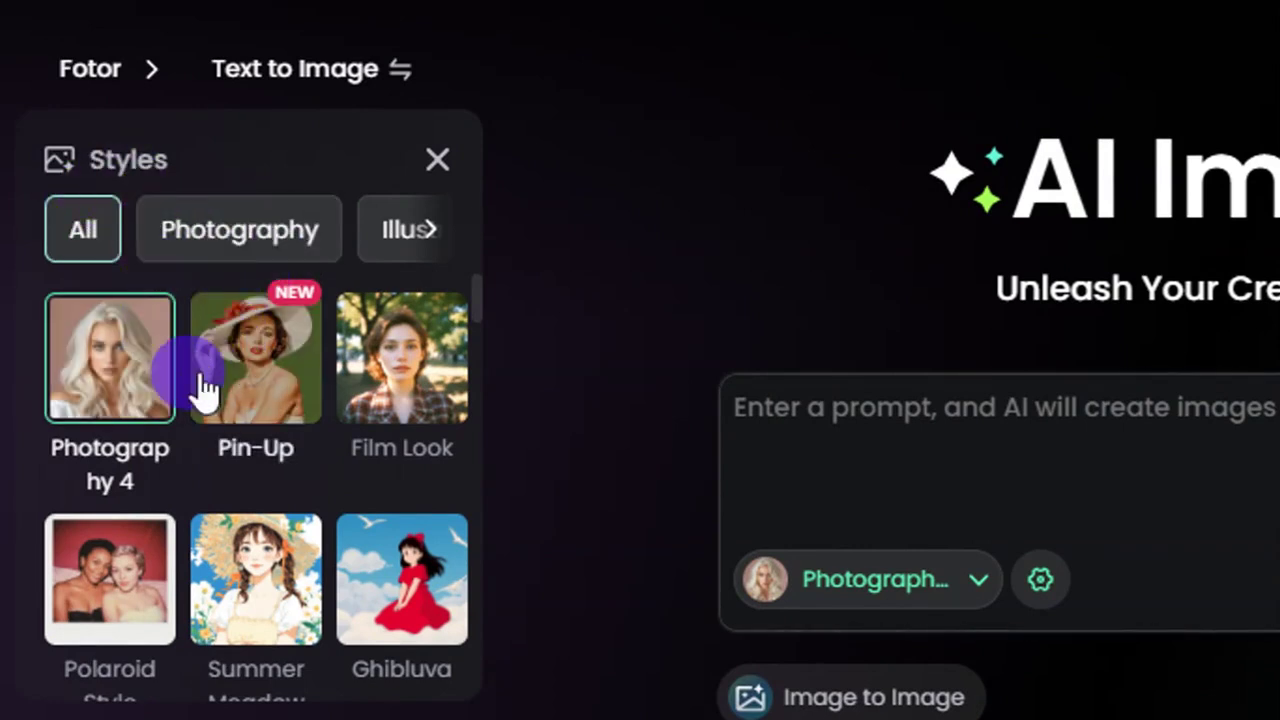
{"action": "left_click", "coordinate": [112, 360]}
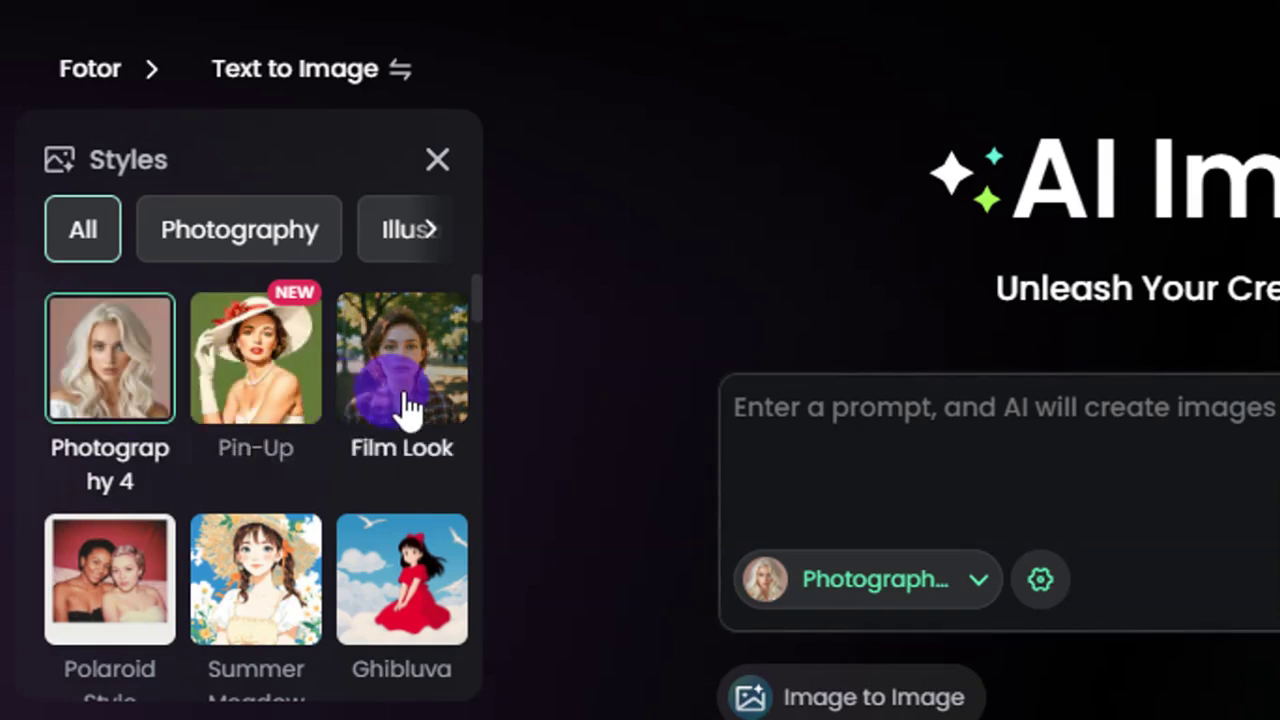
{"action": "scroll", "coordinate": [363, 545], "scroll_direction": "down", "scroll_amount": 5}
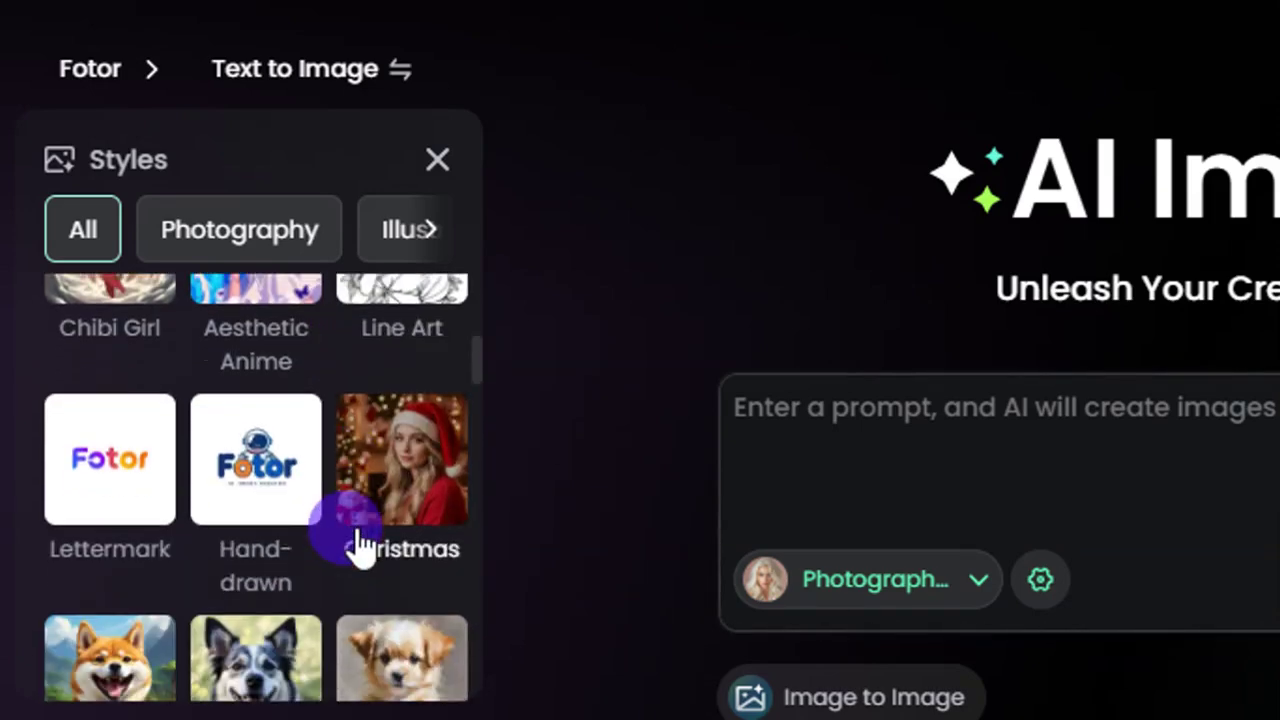
{"action": "scroll", "coordinate": [300, 455], "scroll_direction": "down", "scroll_amount": 1}
{"action": "scroll", "coordinate": [315, 455], "scroll_direction": "down", "scroll_amount": 2}
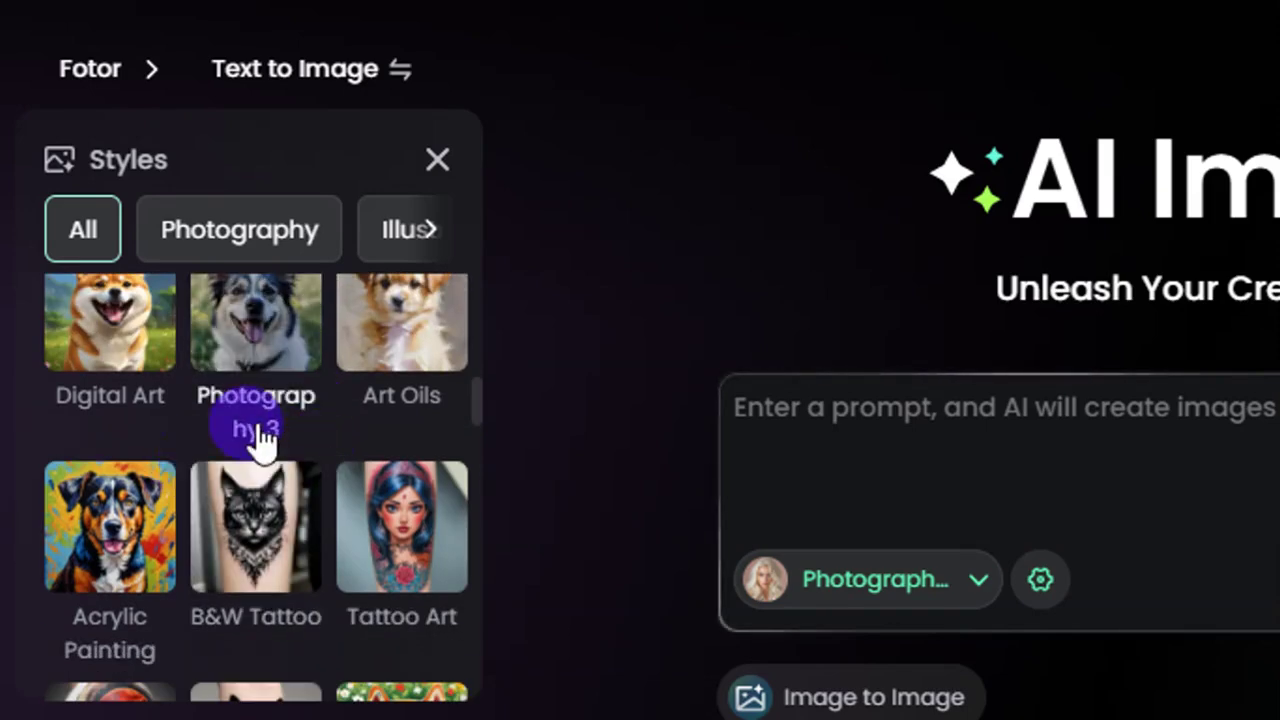
{"action": "scroll", "coordinate": [257, 445], "scroll_direction": "up", "scroll_amount": 6}
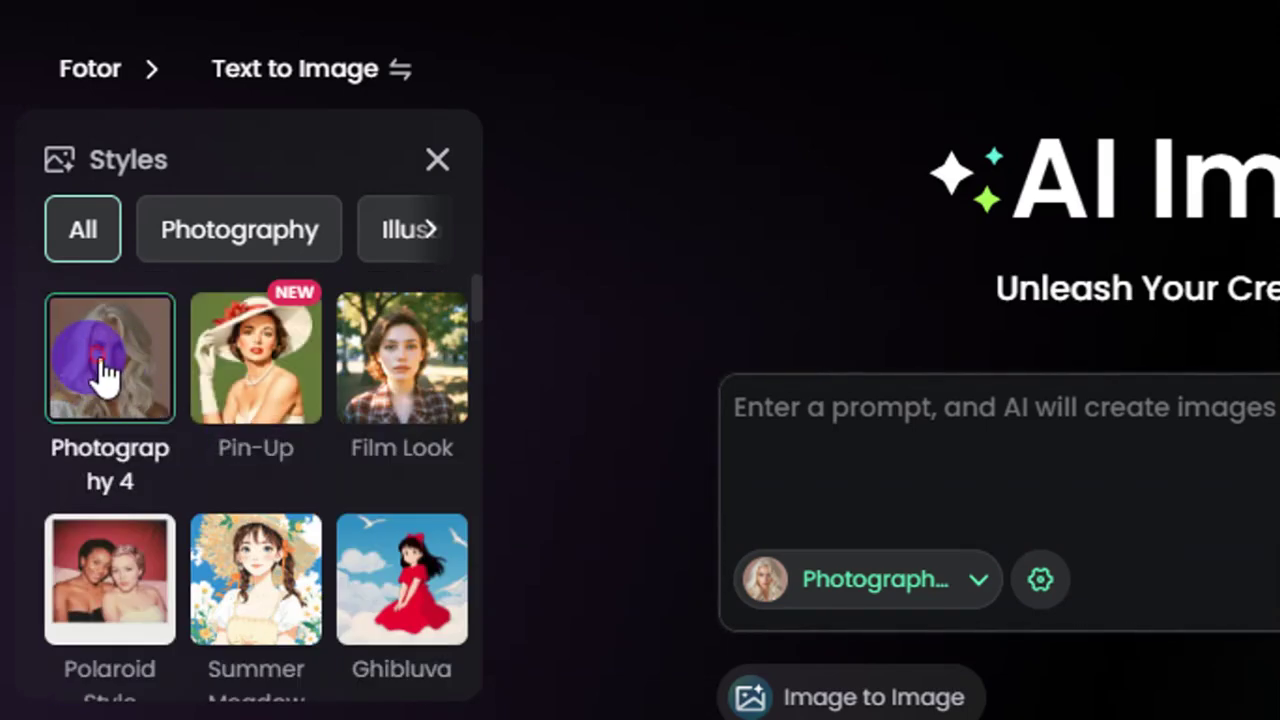
{"action": "scroll", "coordinate": [163, 450], "scroll_direction": "down", "scroll_amount": 8}
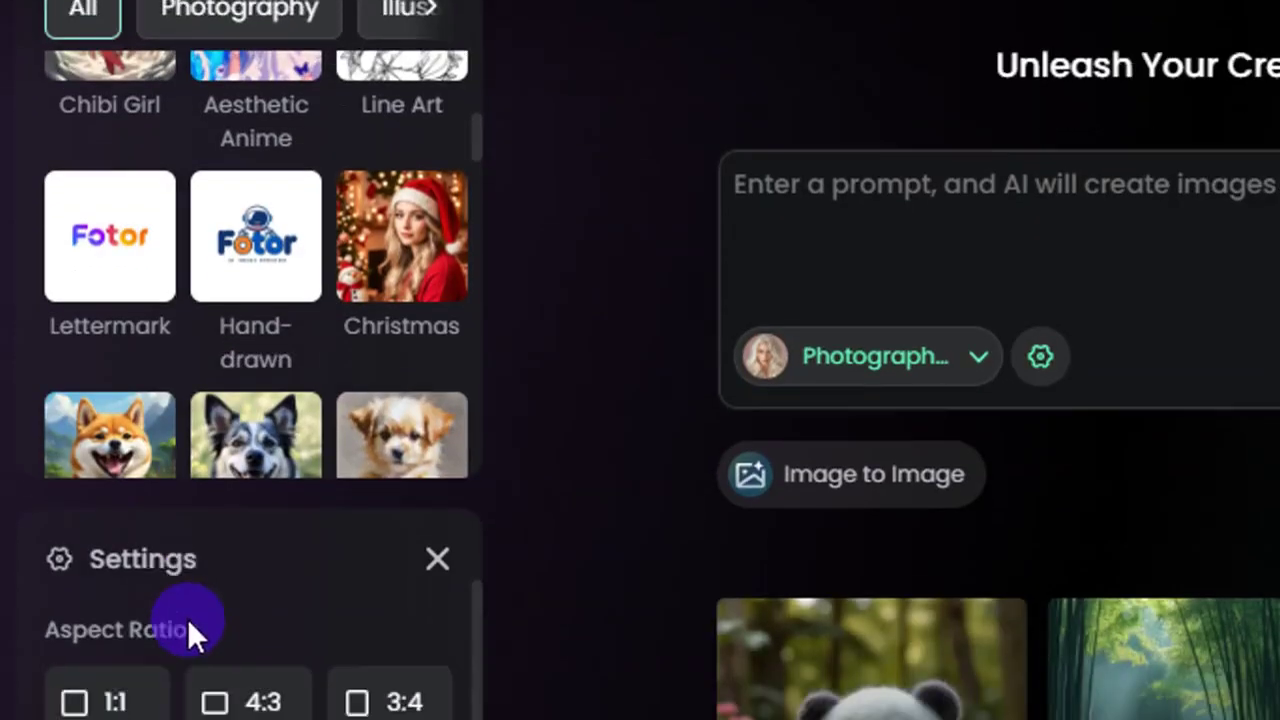
{"action": "scroll", "coordinate": [172, 609], "scroll_direction": "down", "scroll_amount": 2}
{"action": "scroll", "coordinate": [185, 598], "scroll_direction": "up", "scroll_amount": 2}
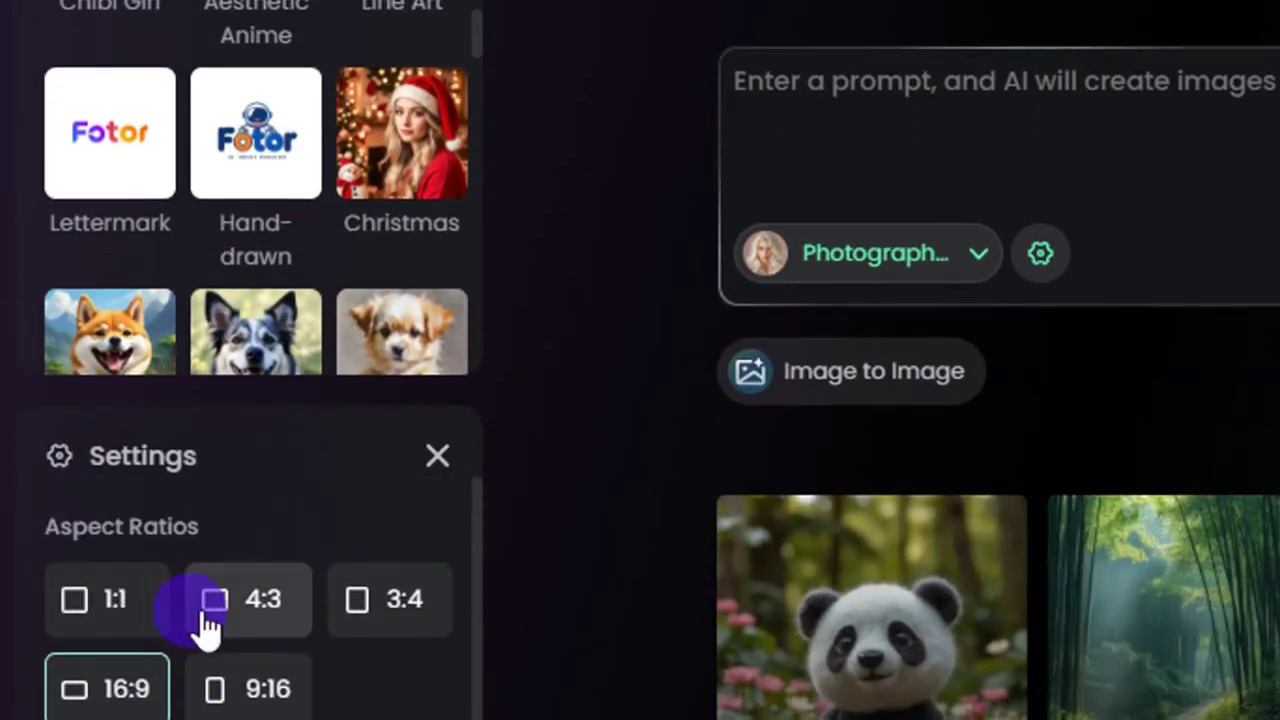
{"action": "scroll", "coordinate": [206, 629], "scroll_direction": "down", "scroll_amount": 1}
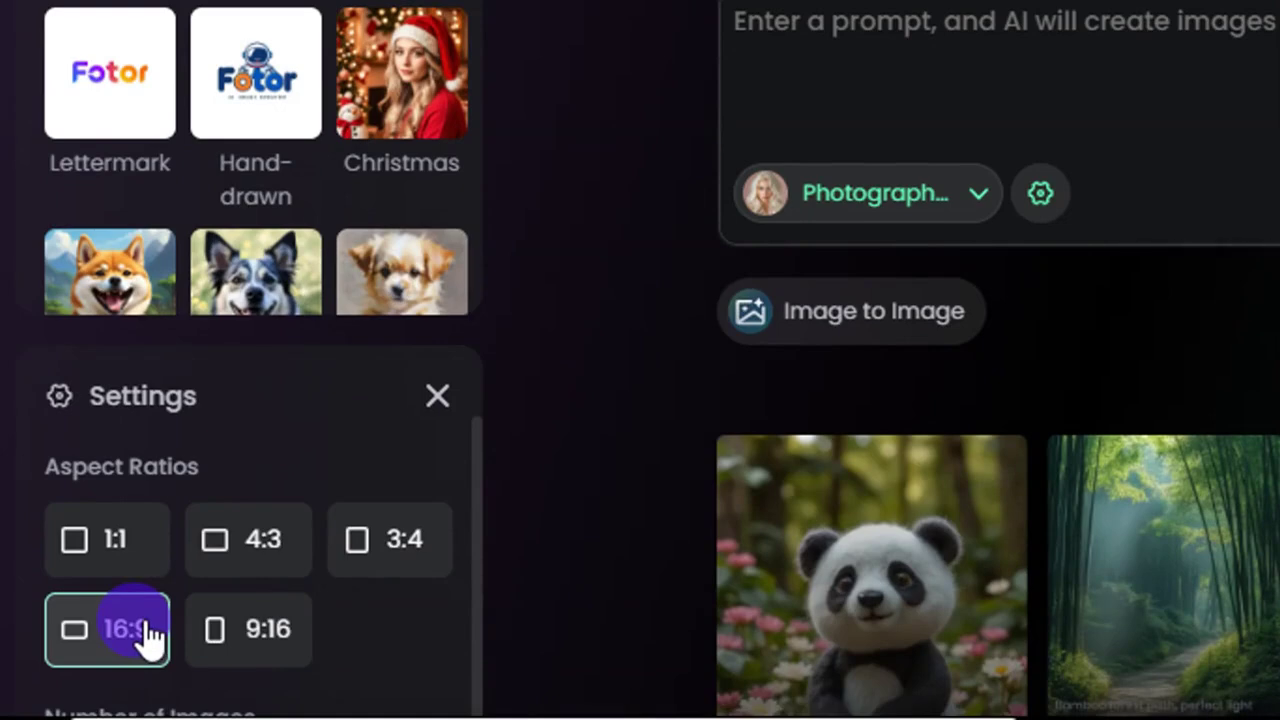
{"action": "left_click", "coordinate": [121, 626]}
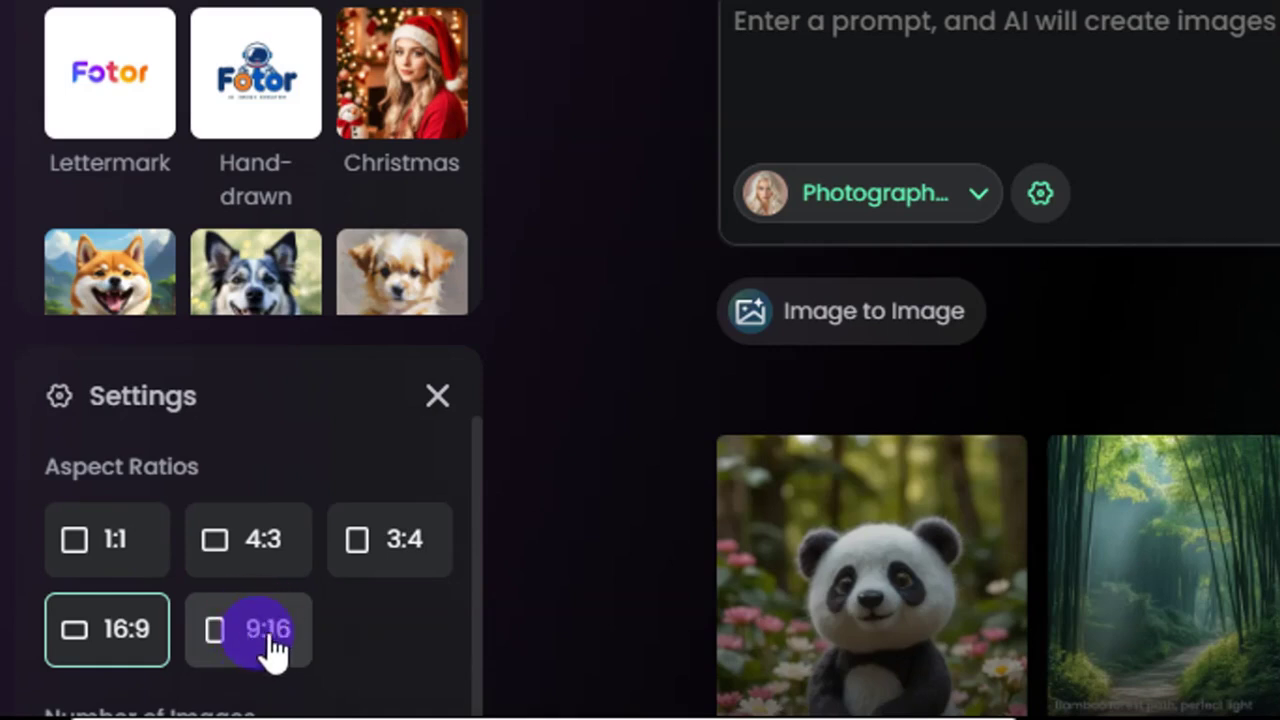
{"action": "scroll", "coordinate": [366, 634], "scroll_direction": "down", "scroll_amount": 2}
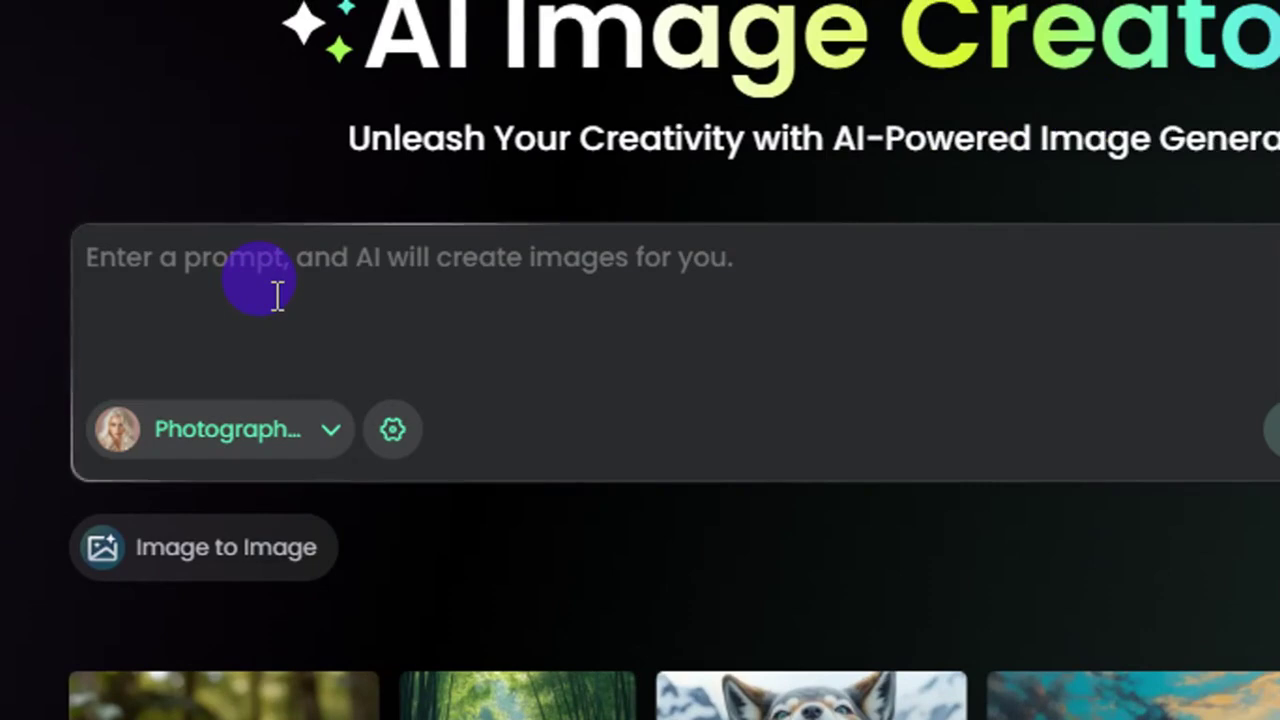
- Paste the dining-room prompt into the prompt box, then undo the paste
{"action": "left_click", "coordinate": [226, 280]}
{"action": "right_click", "coordinate": [223, 279]}
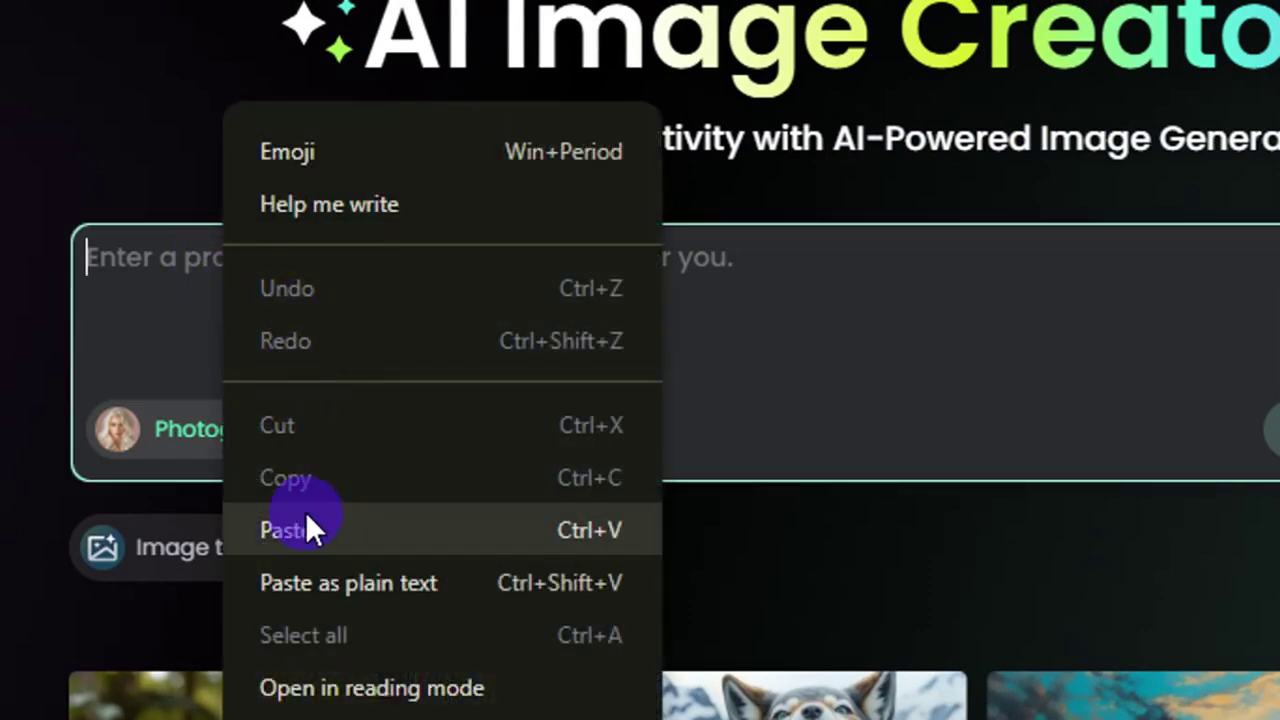
{"action": "left_click", "coordinate": [306, 520]}
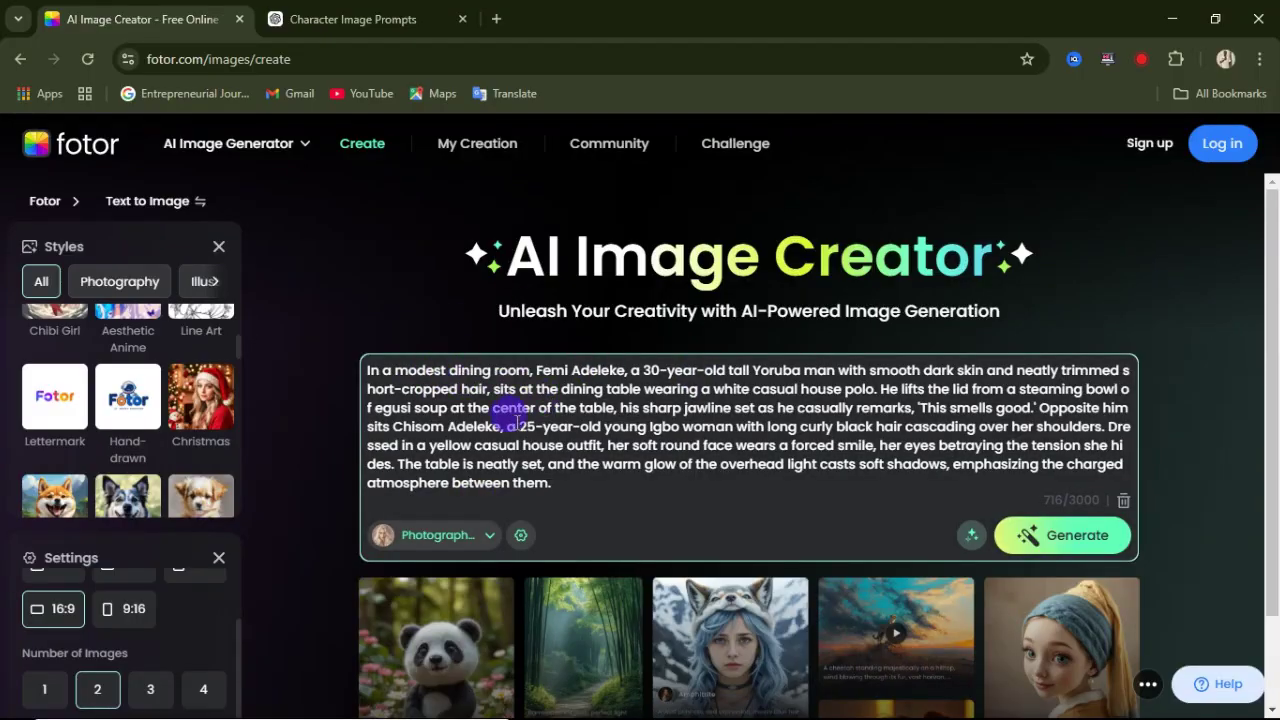
{"action": "key", "text": "ctrl+z"}
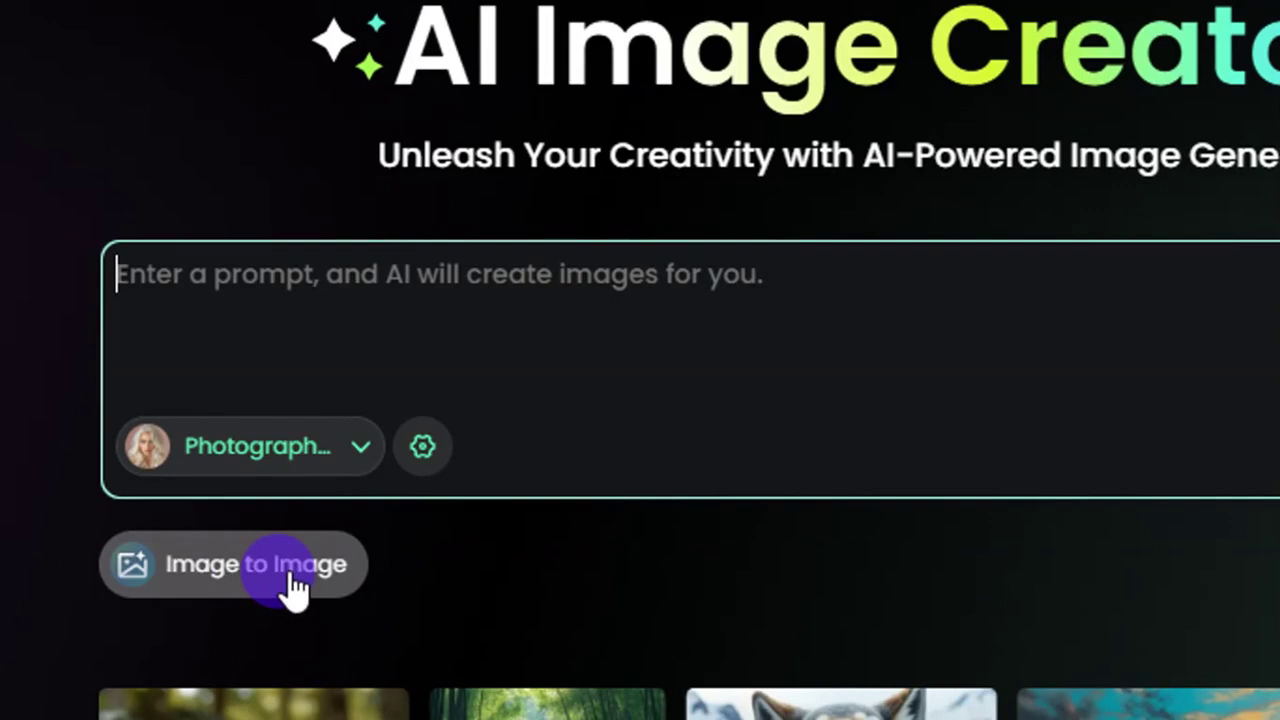
{"action": "left_click", "coordinate": [304, 398]}
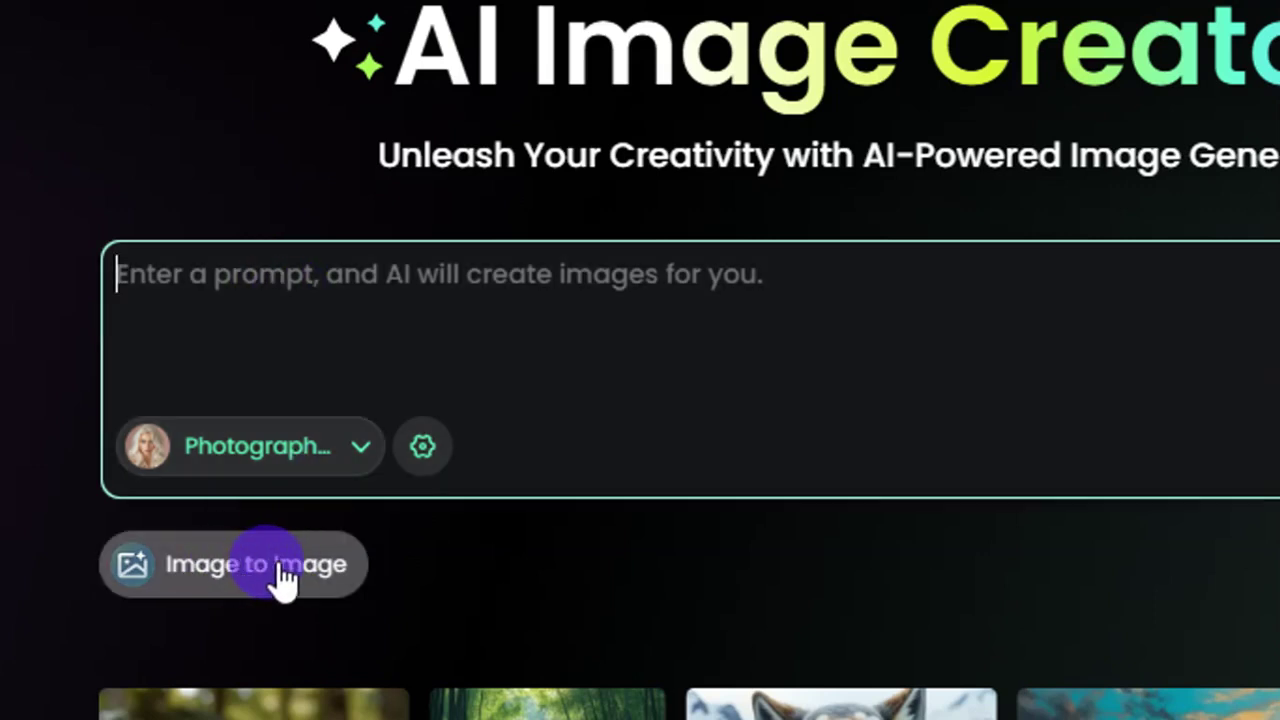
{"action": "left_click", "coordinate": [226, 338]}
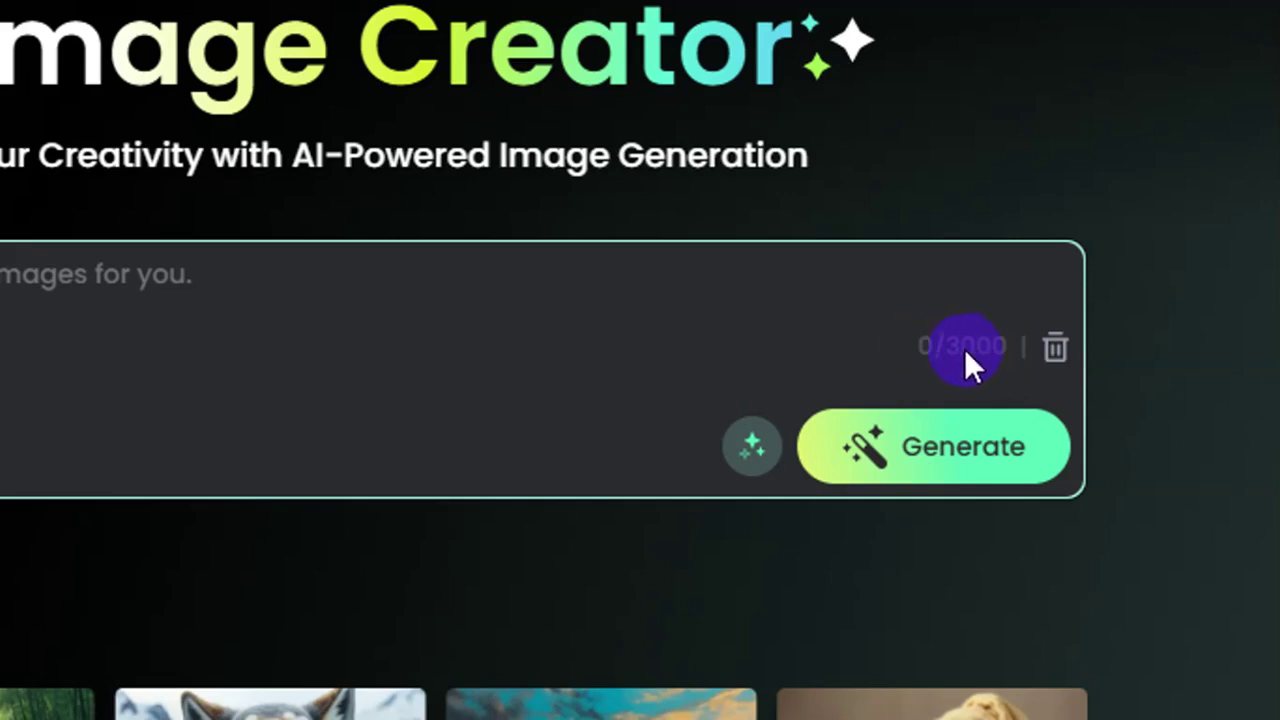
- Paste the dining-room prompt again and generate the images
{"action": "right_click", "coordinate": [191, 283]}
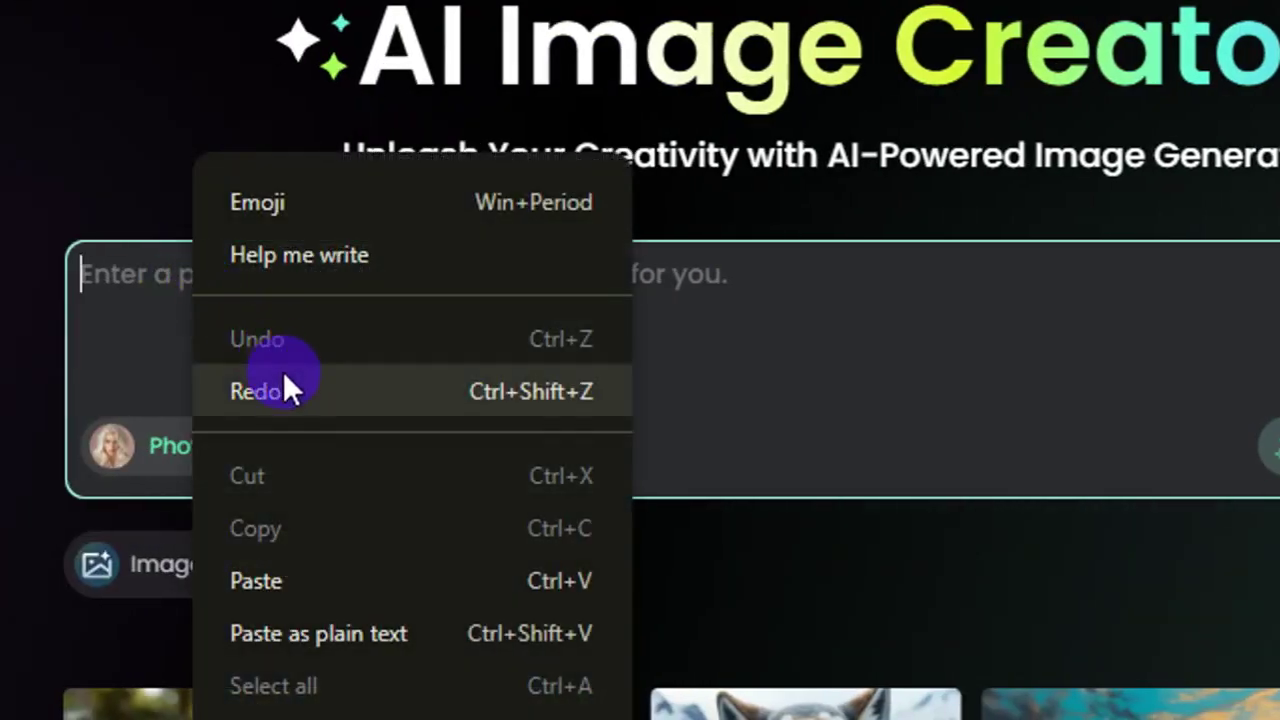
{"action": "left_click", "coordinate": [300, 580]}
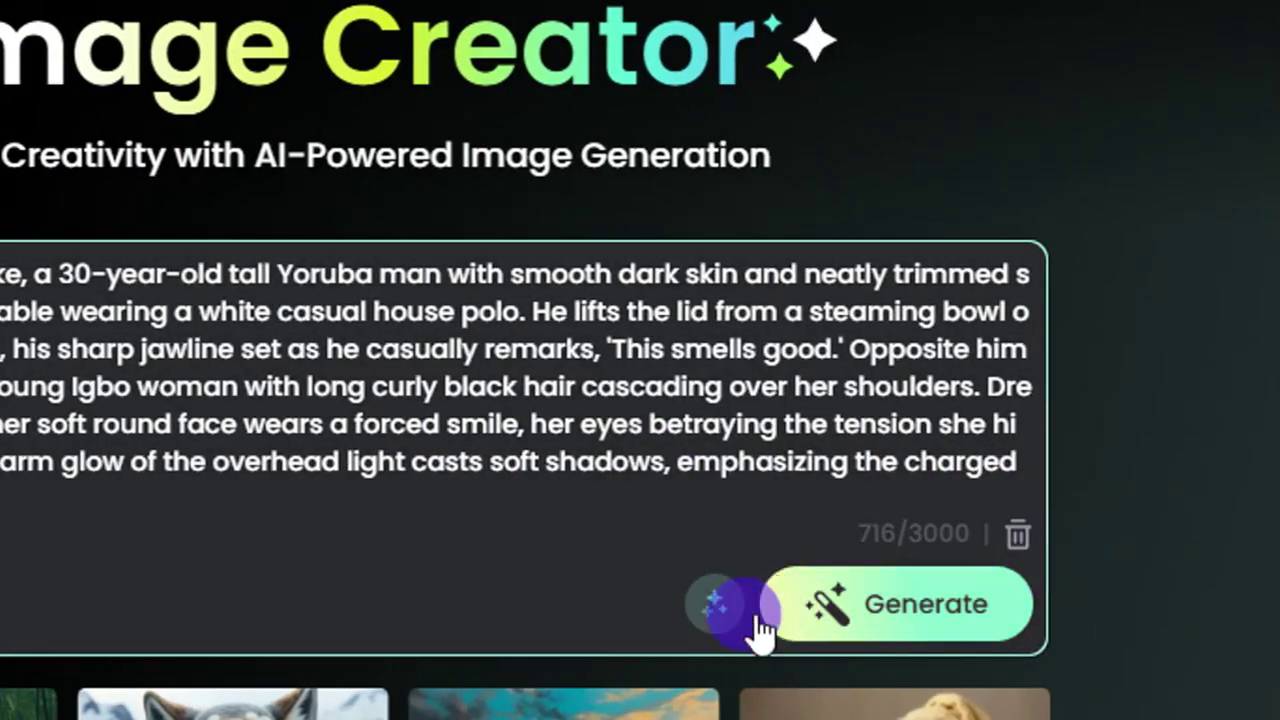
{"action": "left_click", "coordinate": [714, 602]}
{"action": "scroll", "coordinate": [740, 585], "scroll_direction": "down", "scroll_amount": 2}
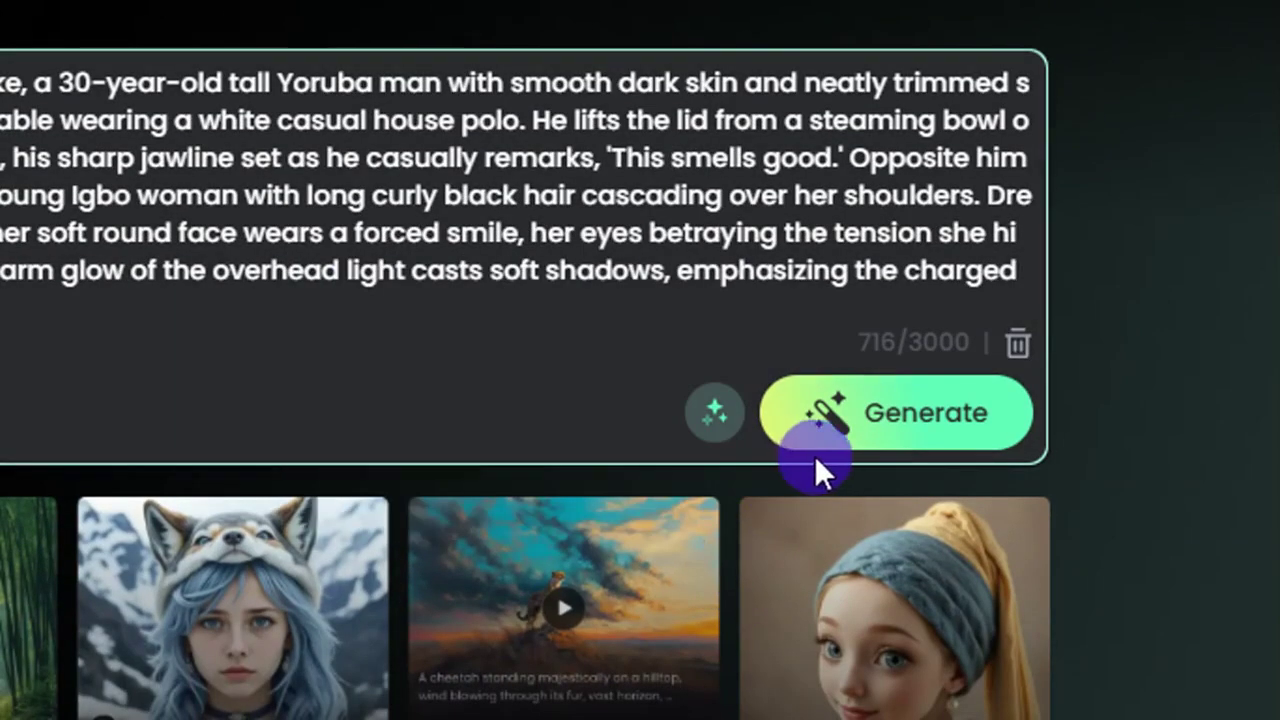
{"action": "left_click", "coordinate": [912, 430]}
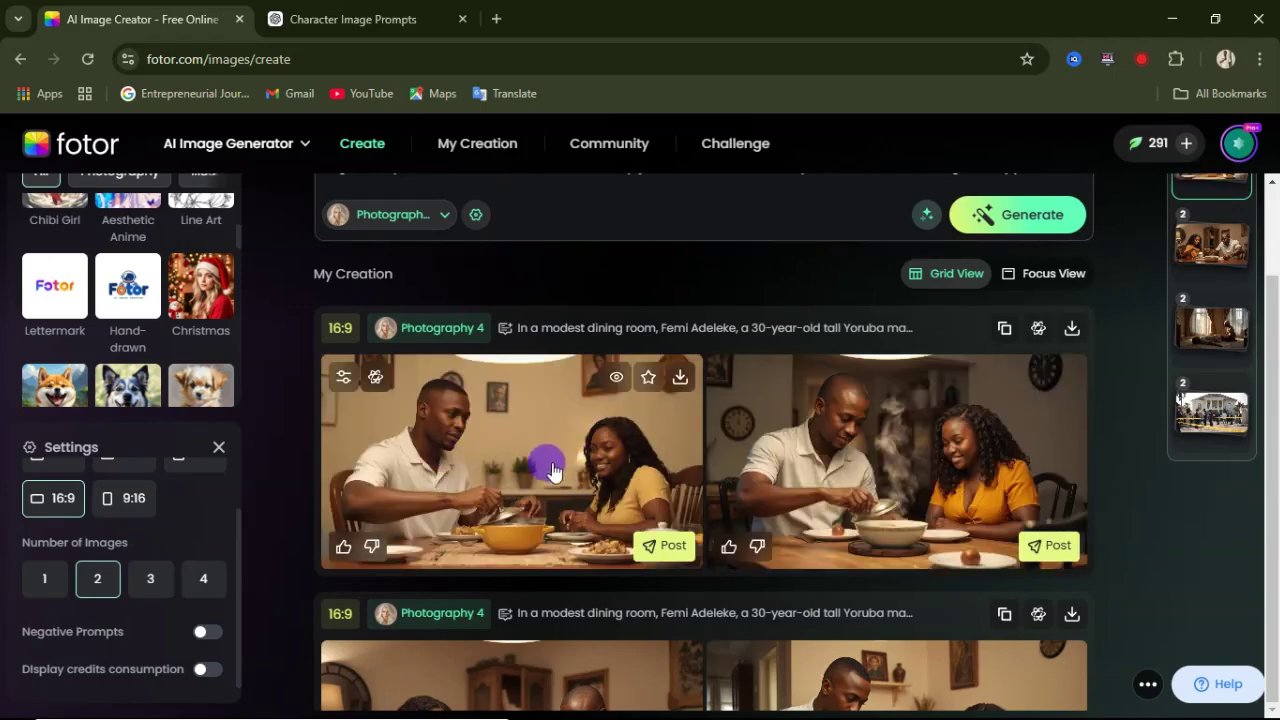
- Open the first generated dining-room image full size, then move to the second one
{"action": "left_click", "coordinate": [557, 483]}
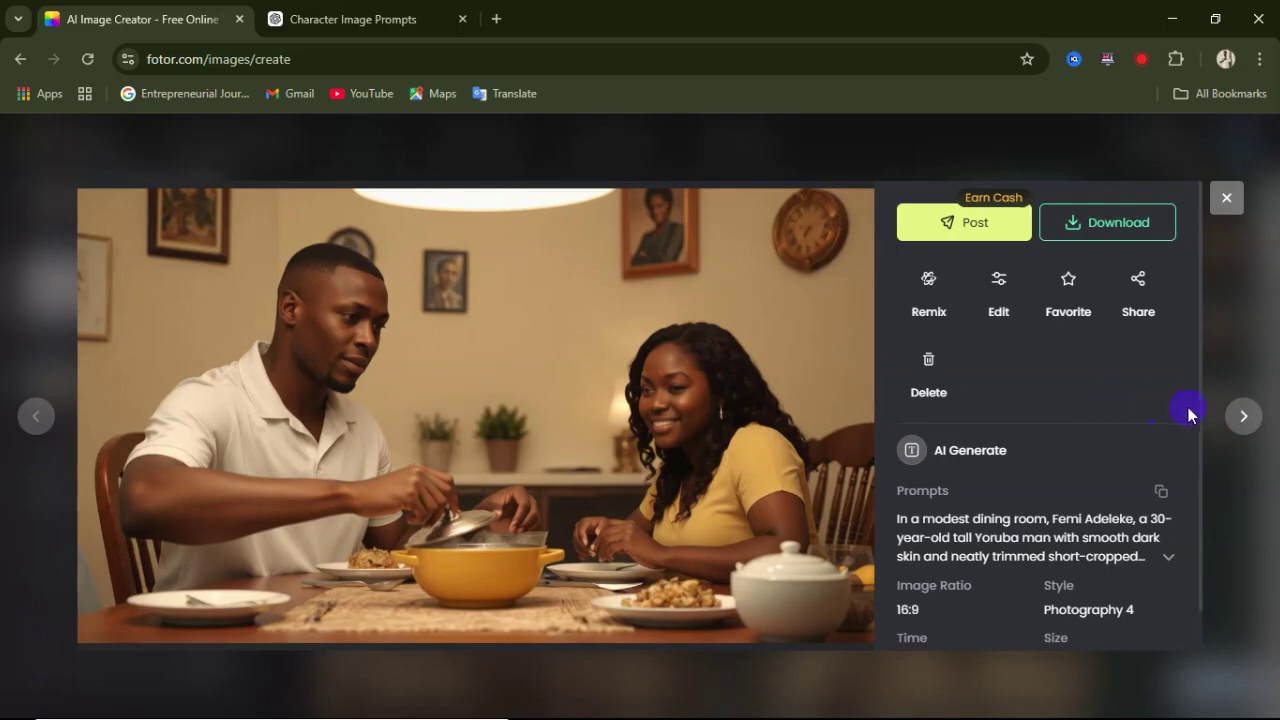
{"action": "left_click", "coordinate": [1244, 418]}
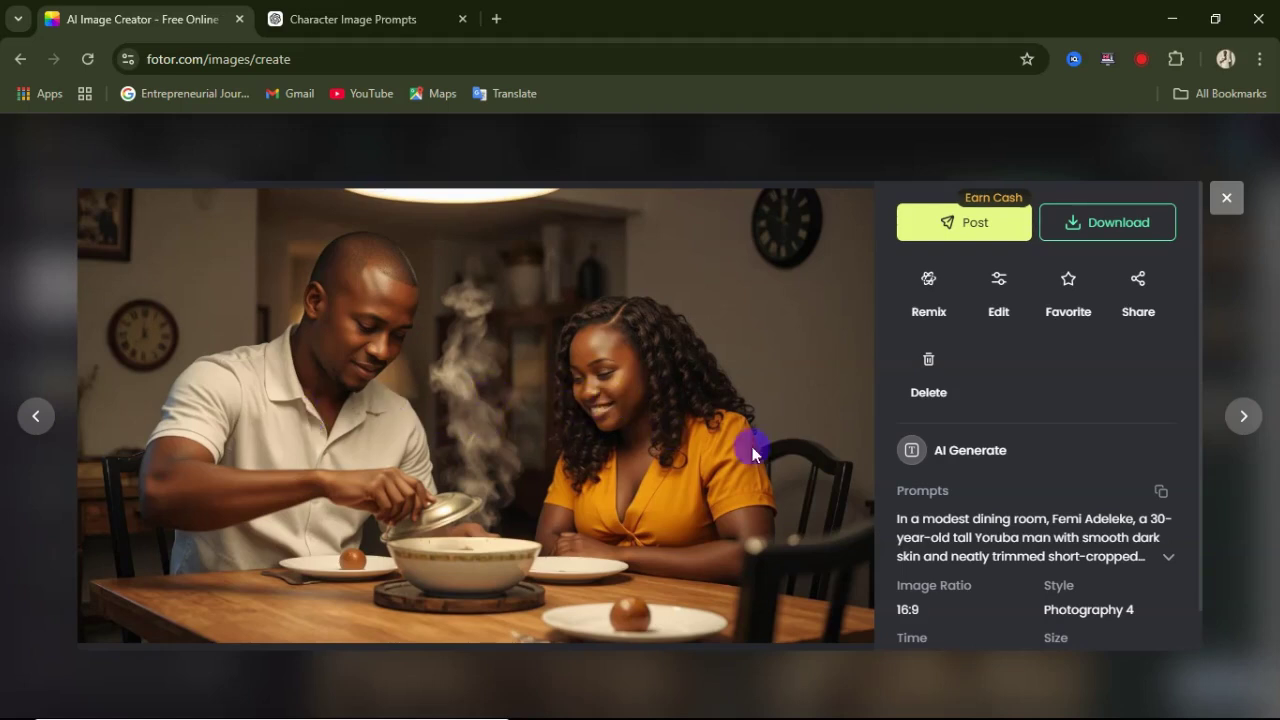
{"action": "scroll", "coordinate": [945, 488], "scroll_direction": "down", "scroll_amount": 1}
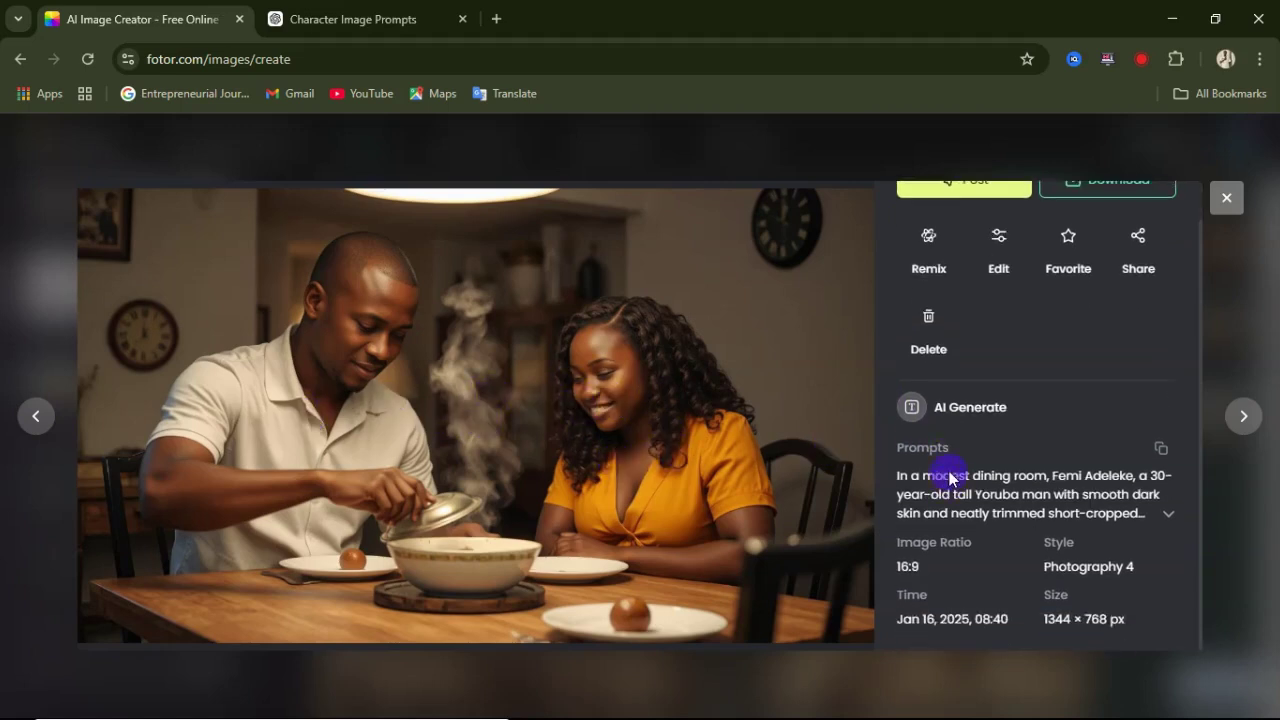
{"action": "scroll", "coordinate": [951, 480], "scroll_direction": "up", "scroll_amount": 1}
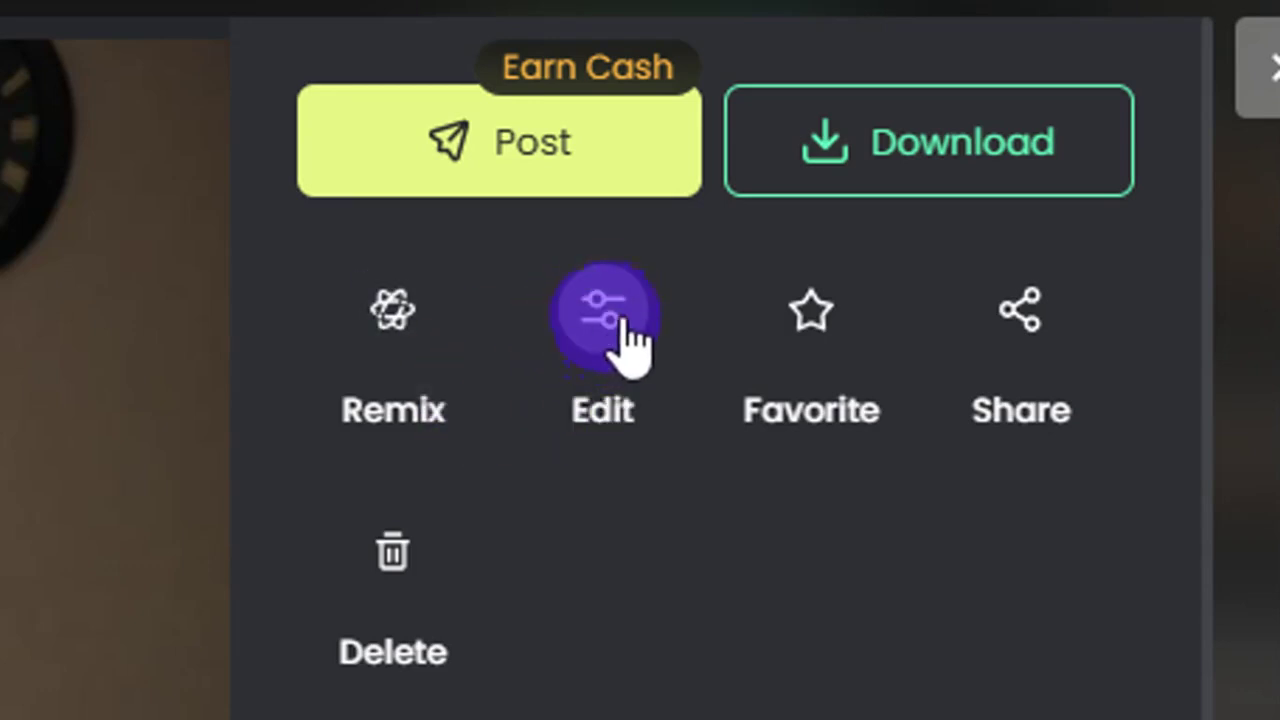
- Open the Edit this image menu for the second dining-room image
{"action": "left_click", "coordinate": [612, 340]}
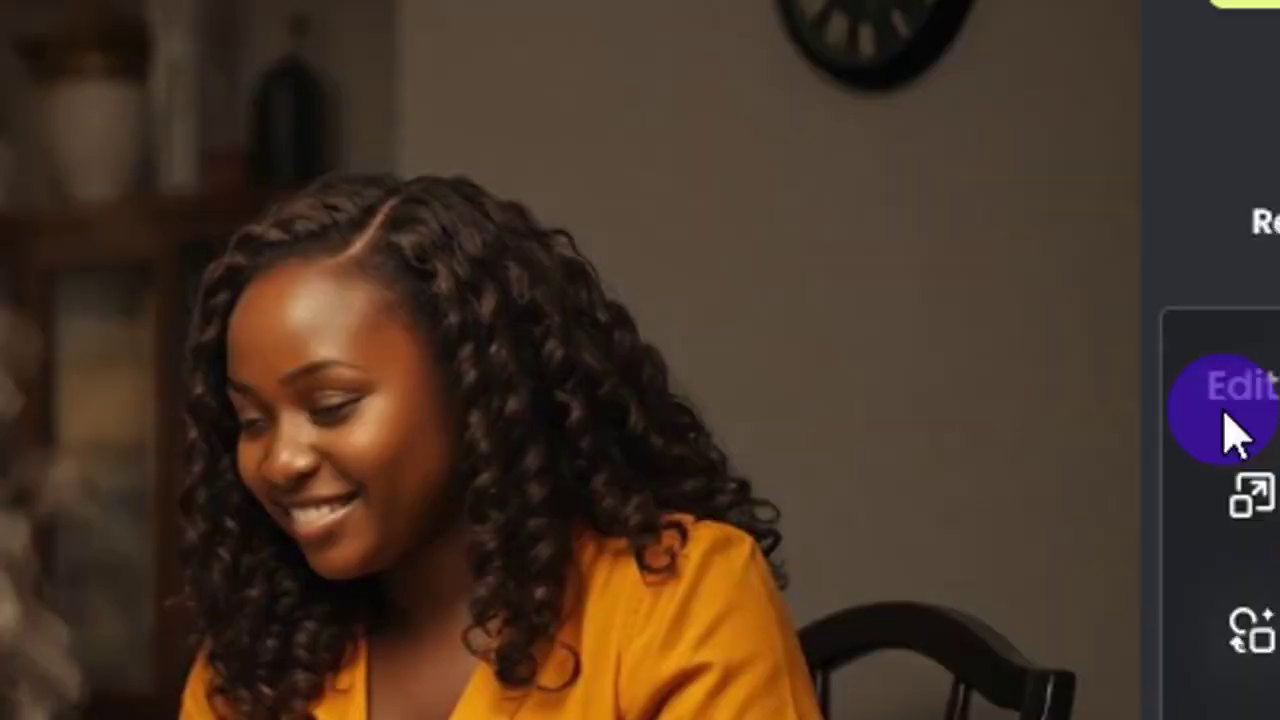
{"action": "left_click", "coordinate": [1229, 429]}
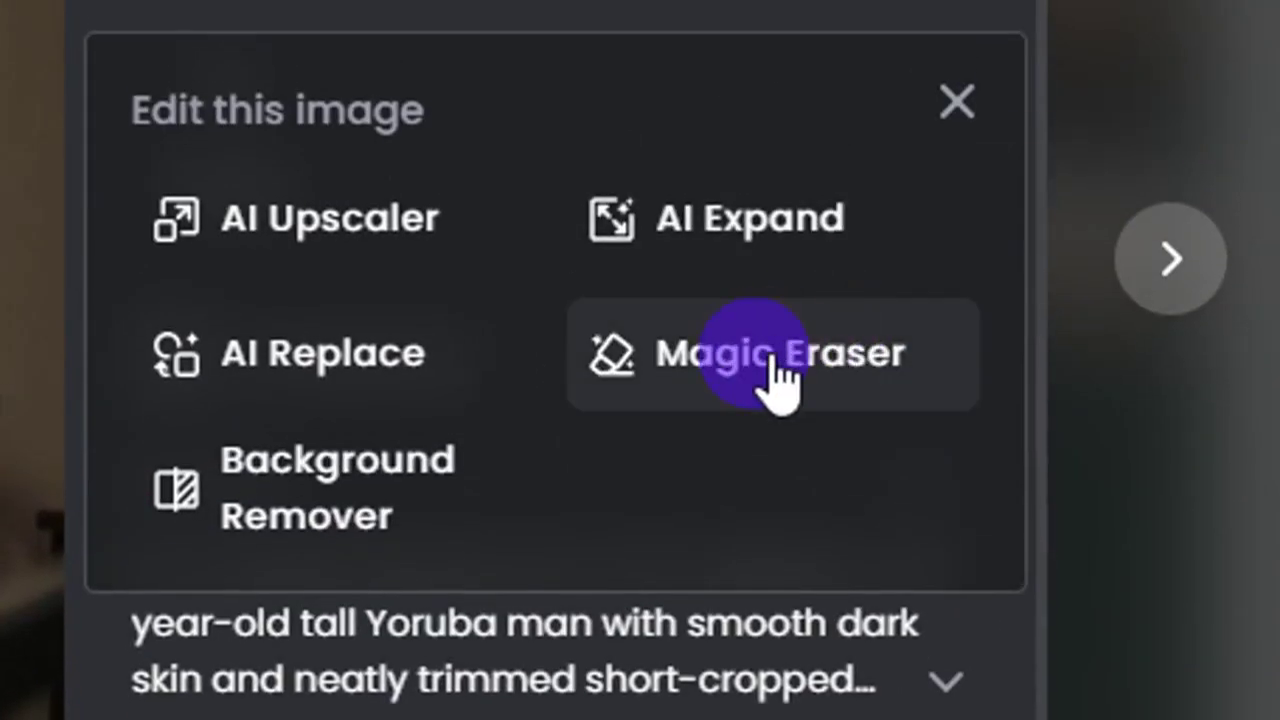
- With Magic Eraser, brush over the brown items on the right and left plates and remove them
{"action": "left_click", "coordinate": [785, 360]}
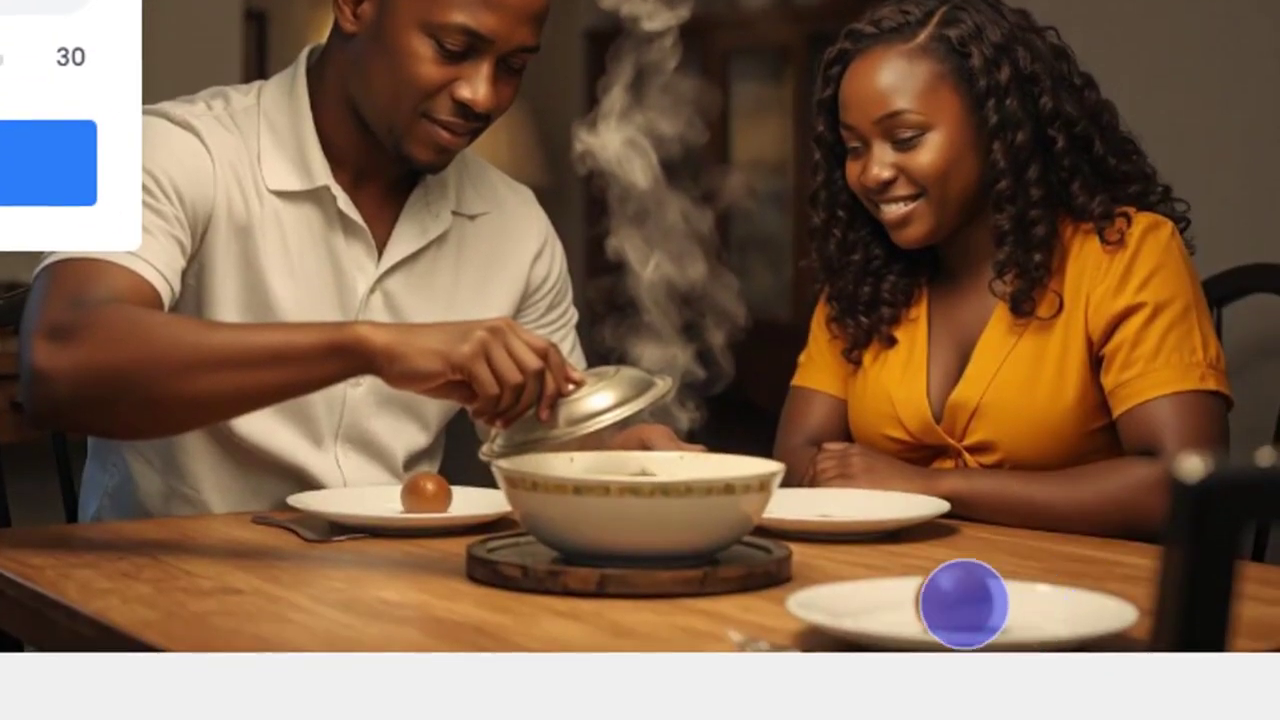
{"action": "left_click_drag", "start_coordinate": [963, 603], "coordinate": [940, 590]}
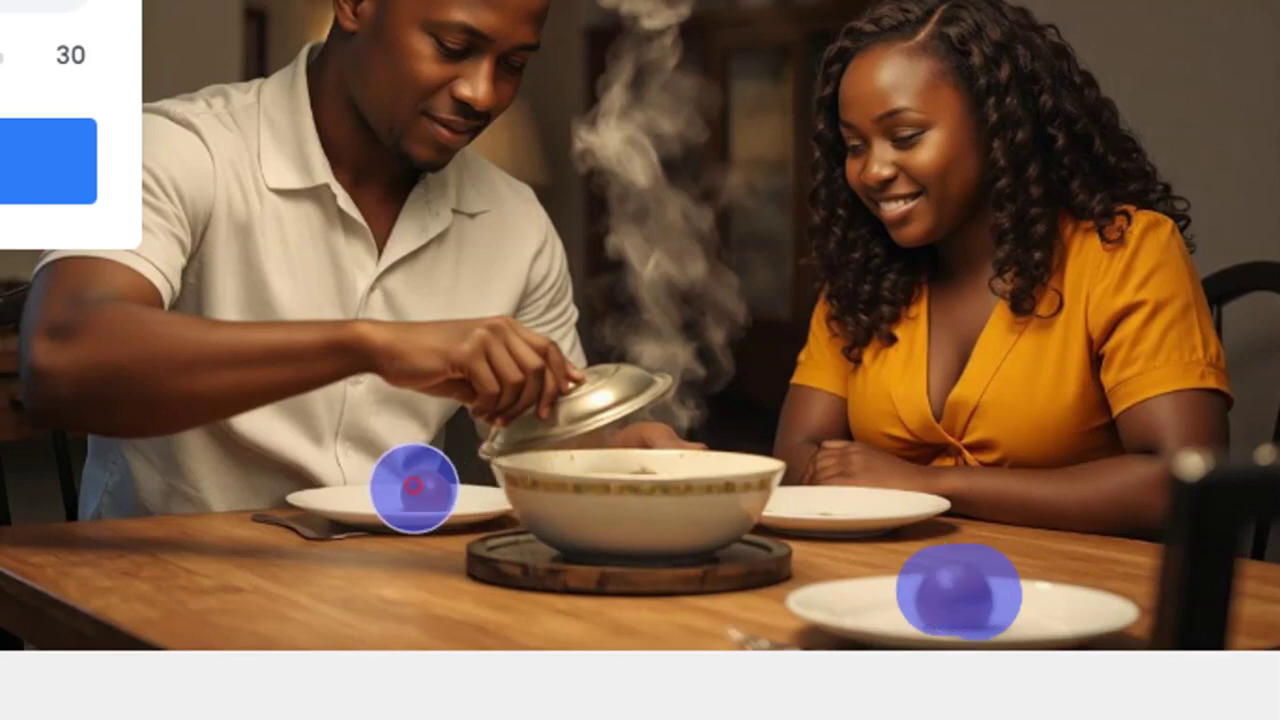
{"action": "left_click_drag", "start_coordinate": [414, 486], "coordinate": [420, 488]}
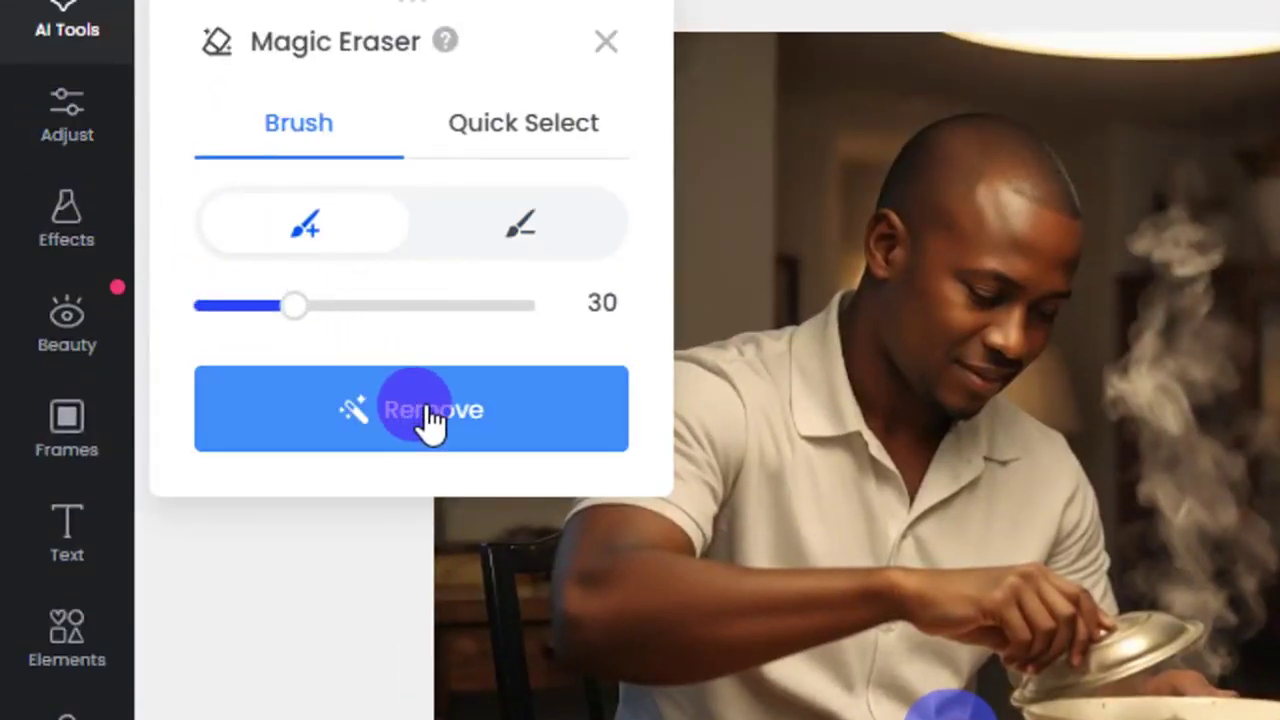
{"action": "left_click", "coordinate": [440, 425]}
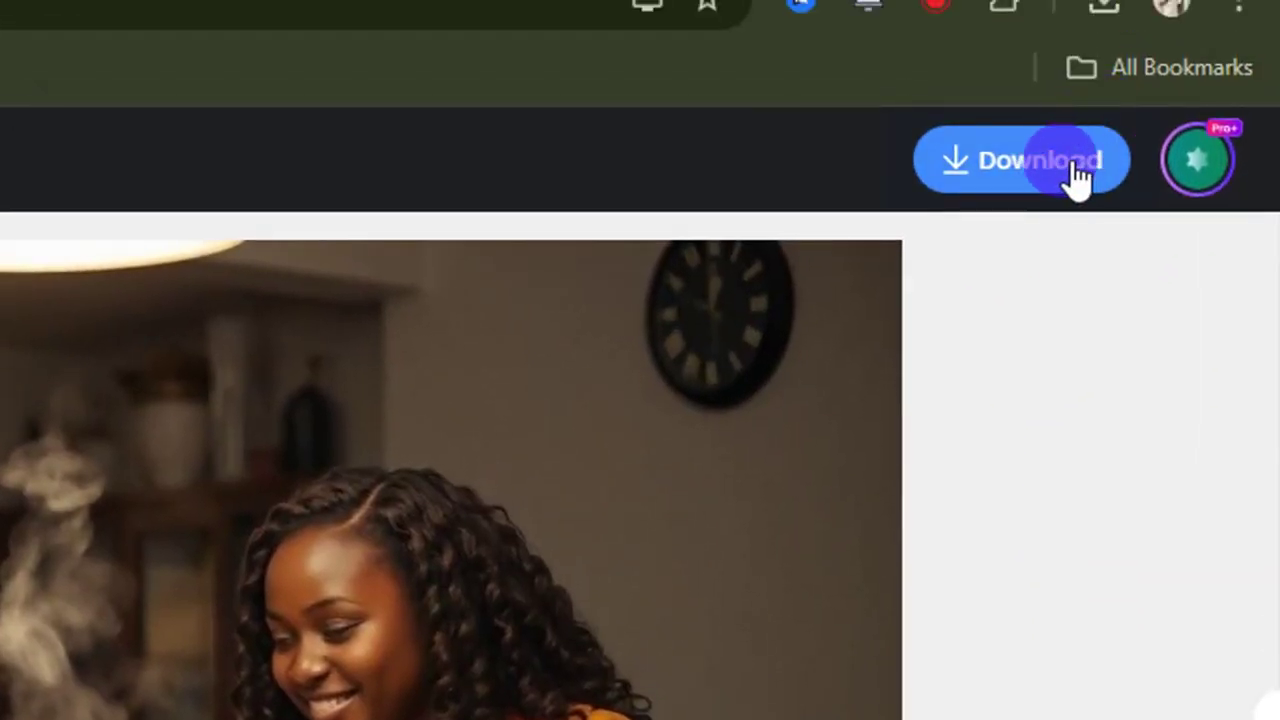
- Apply the erase edits and download the dining-room image as a High-quality JPG
{"action": "left_click", "coordinate": [1175, 141]}
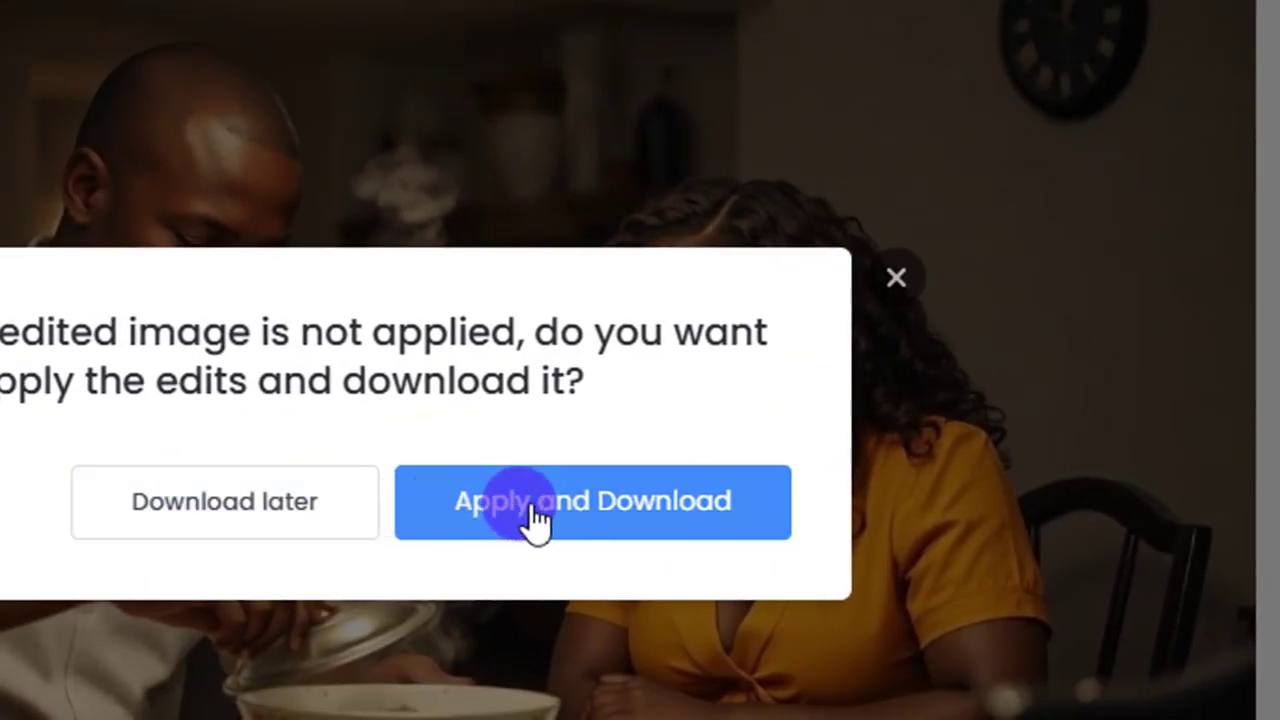
{"action": "left_click", "coordinate": [576, 521]}
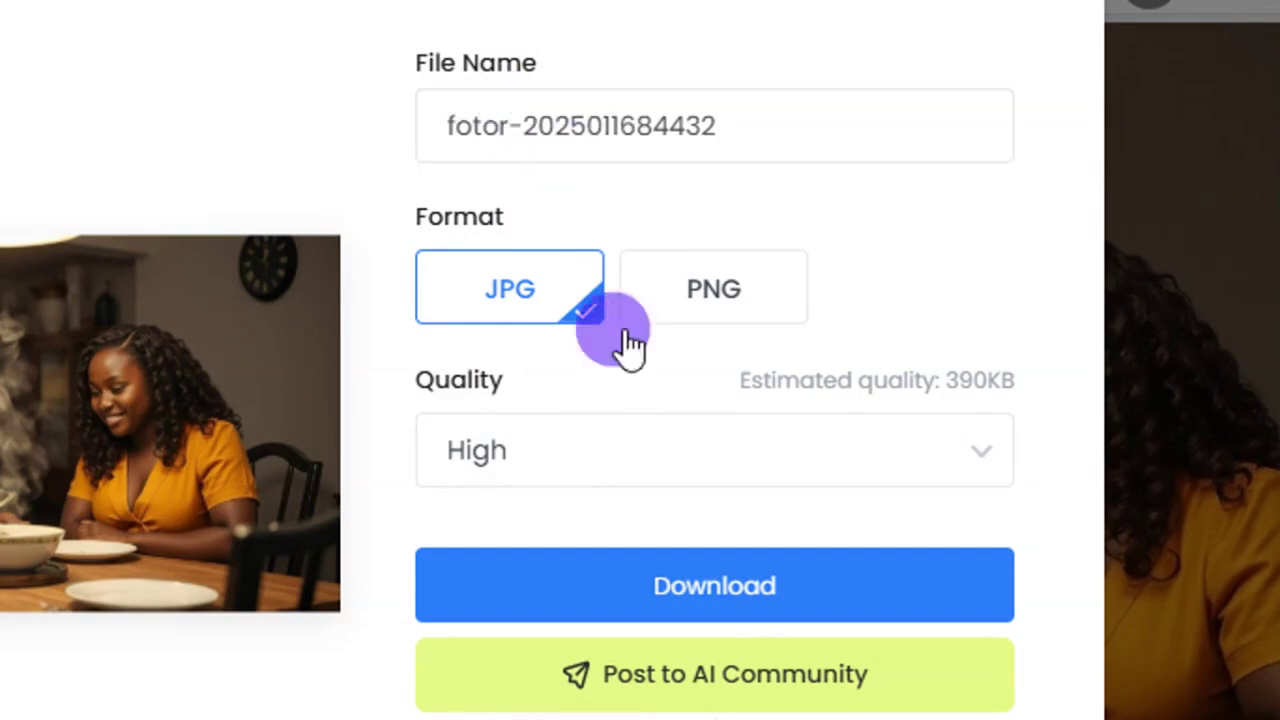
{"action": "left_click", "coordinate": [617, 457]}
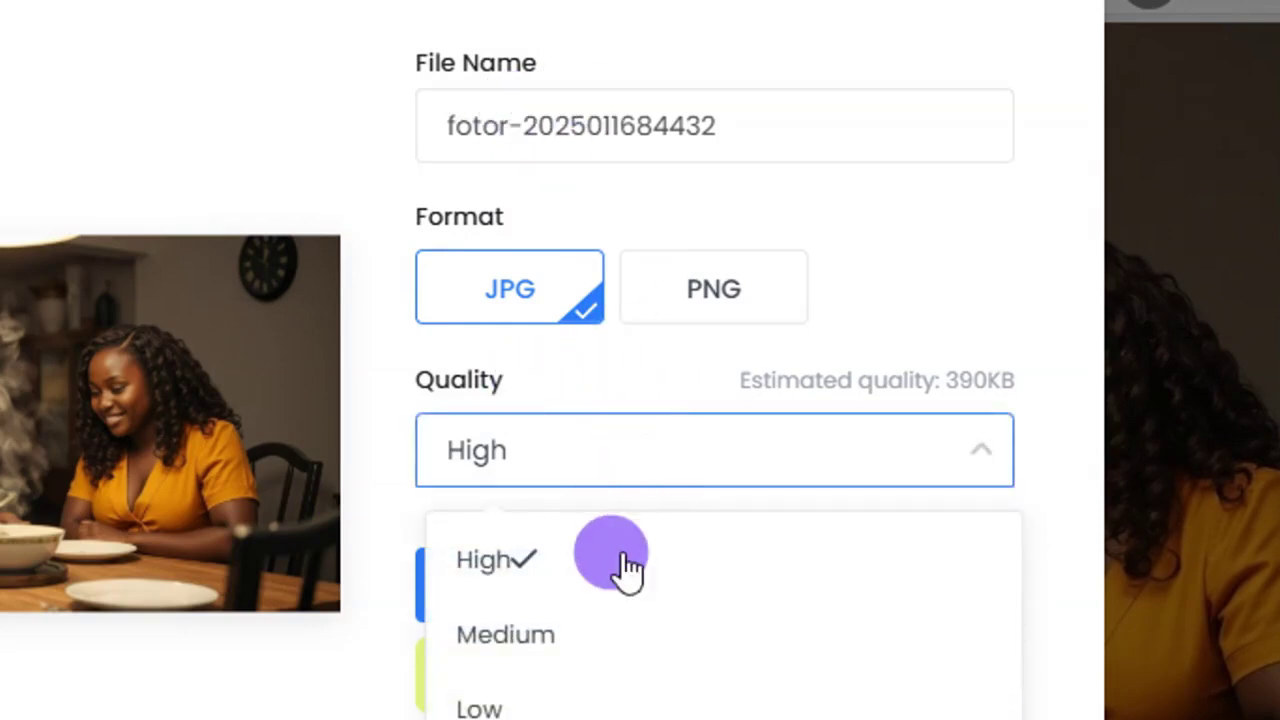
{"action": "left_click", "coordinate": [538, 462]}
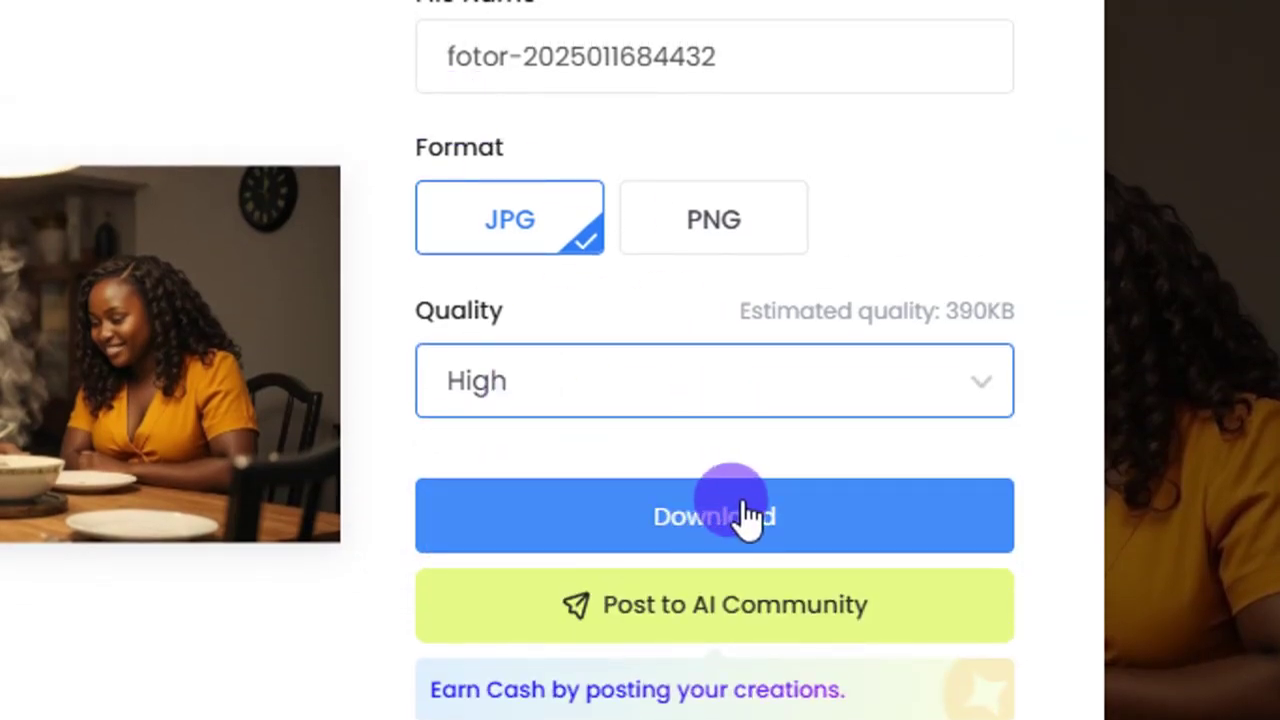
{"action": "left_click", "coordinate": [723, 520]}
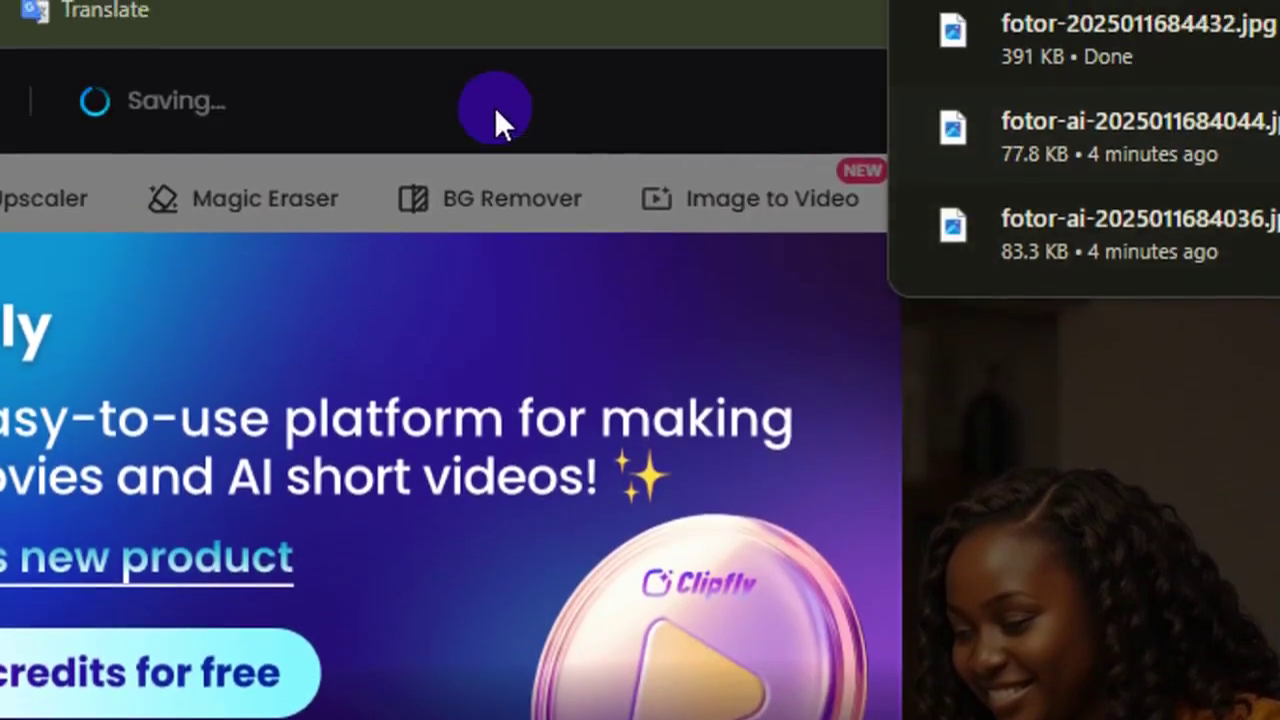
{"action": "left_click", "coordinate": [264, 356]}
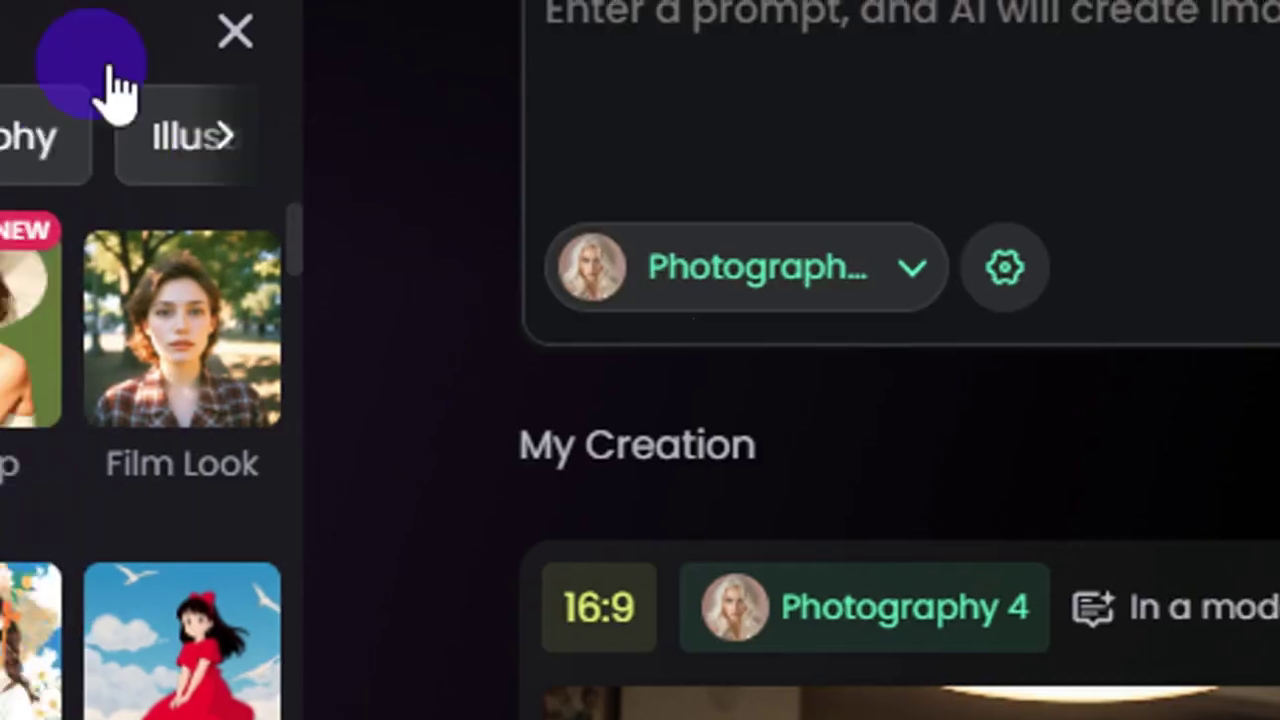
- Switch the AI generator from Text to Image to Image to Image mode
{"action": "left_click", "coordinate": [437, 182]}
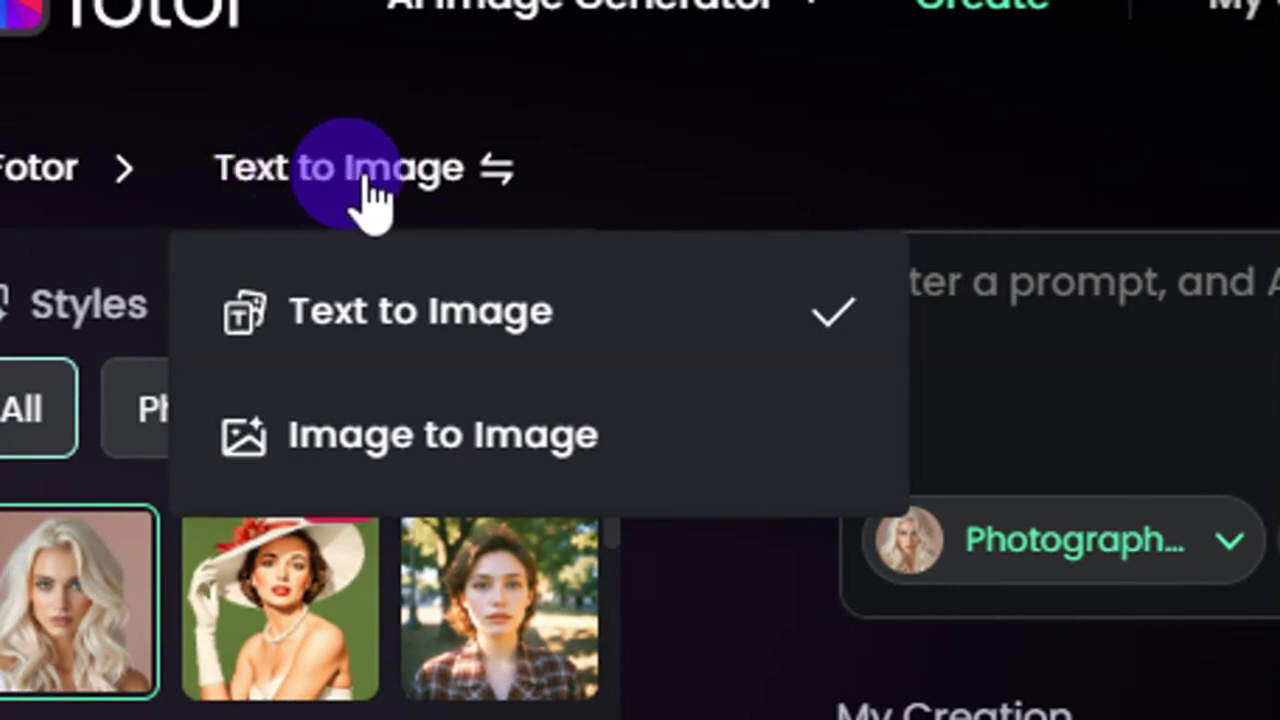
{"action": "left_click", "coordinate": [430, 438]}
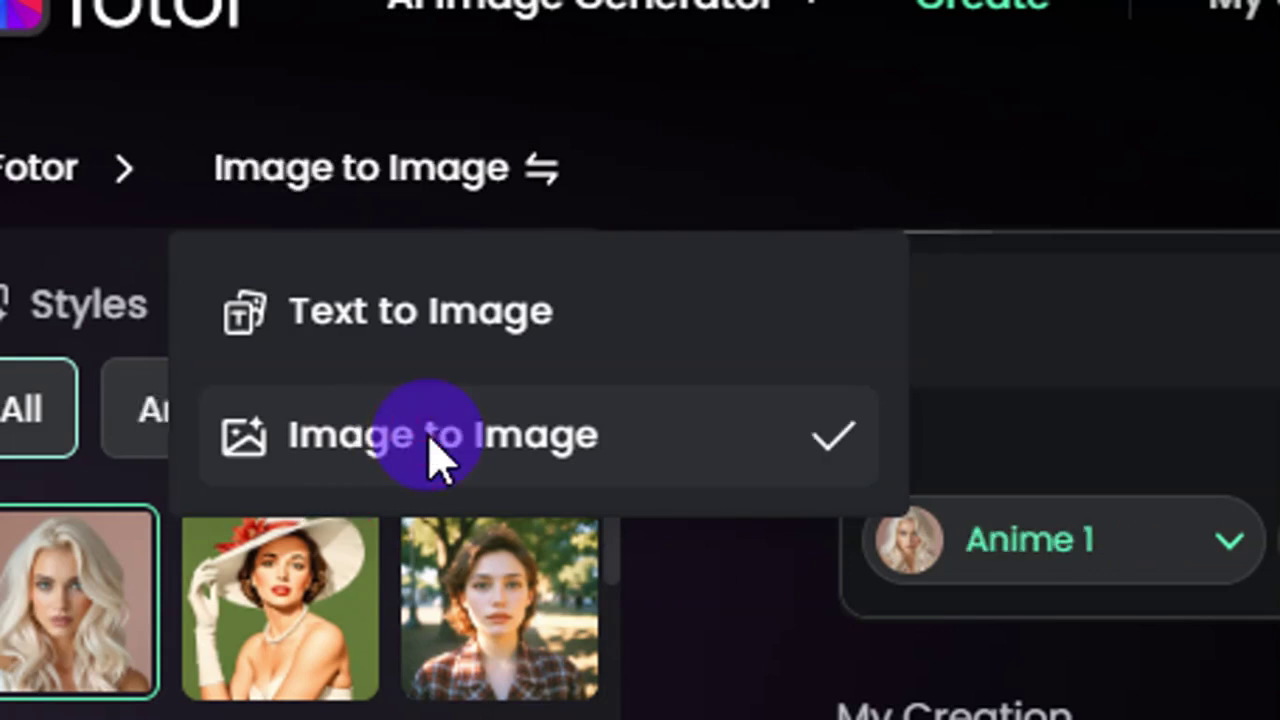
{"action": "left_click", "coordinate": [552, 428]}
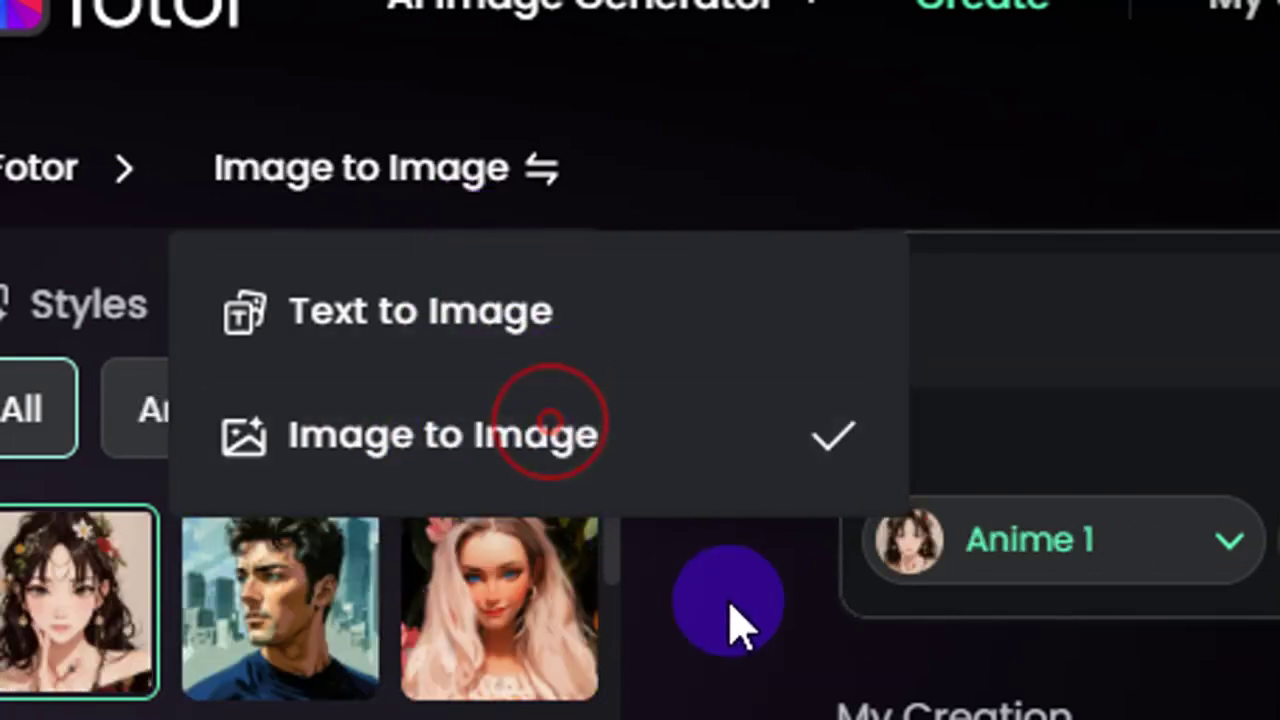
{"action": "left_click", "coordinate": [729, 602]}
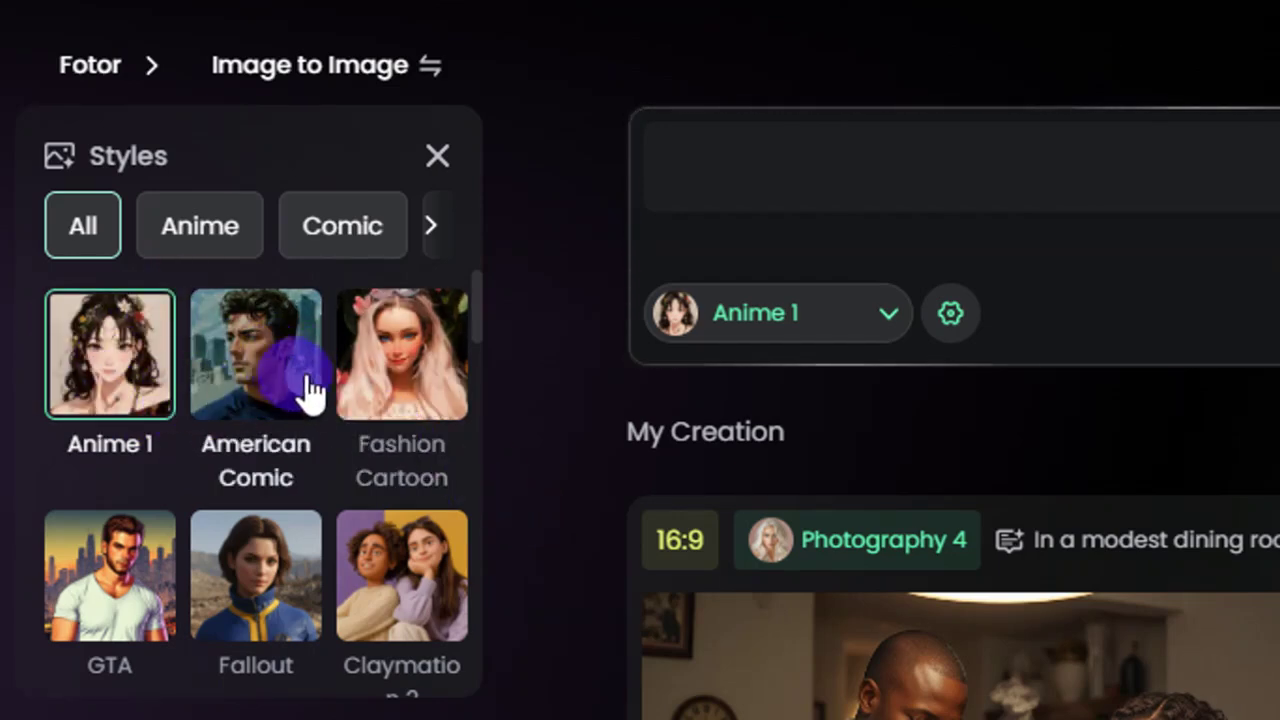
- Change the style from Anime 1 to 3D Cartoon 1 and open the generation Settings
{"action": "scroll", "coordinate": [313, 390], "scroll_direction": "down", "scroll_amount": 10}
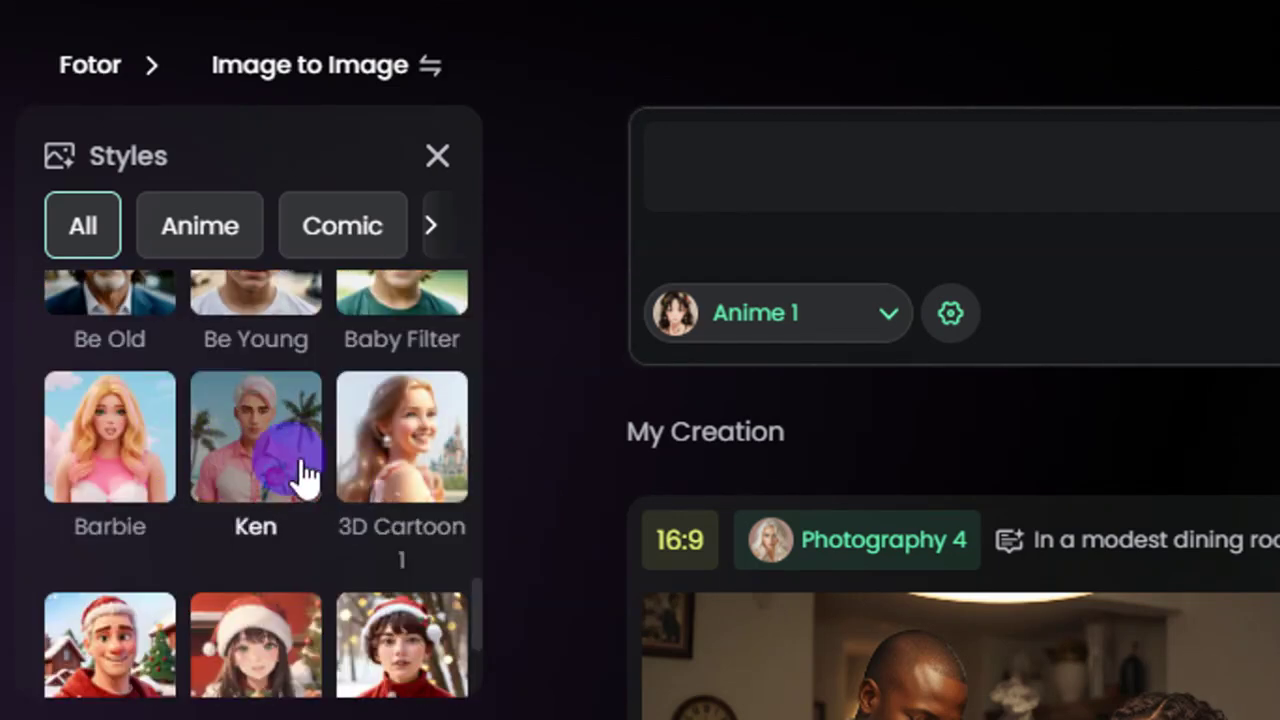
{"action": "scroll", "coordinate": [250, 514], "scroll_direction": "down", "scroll_amount": 2}
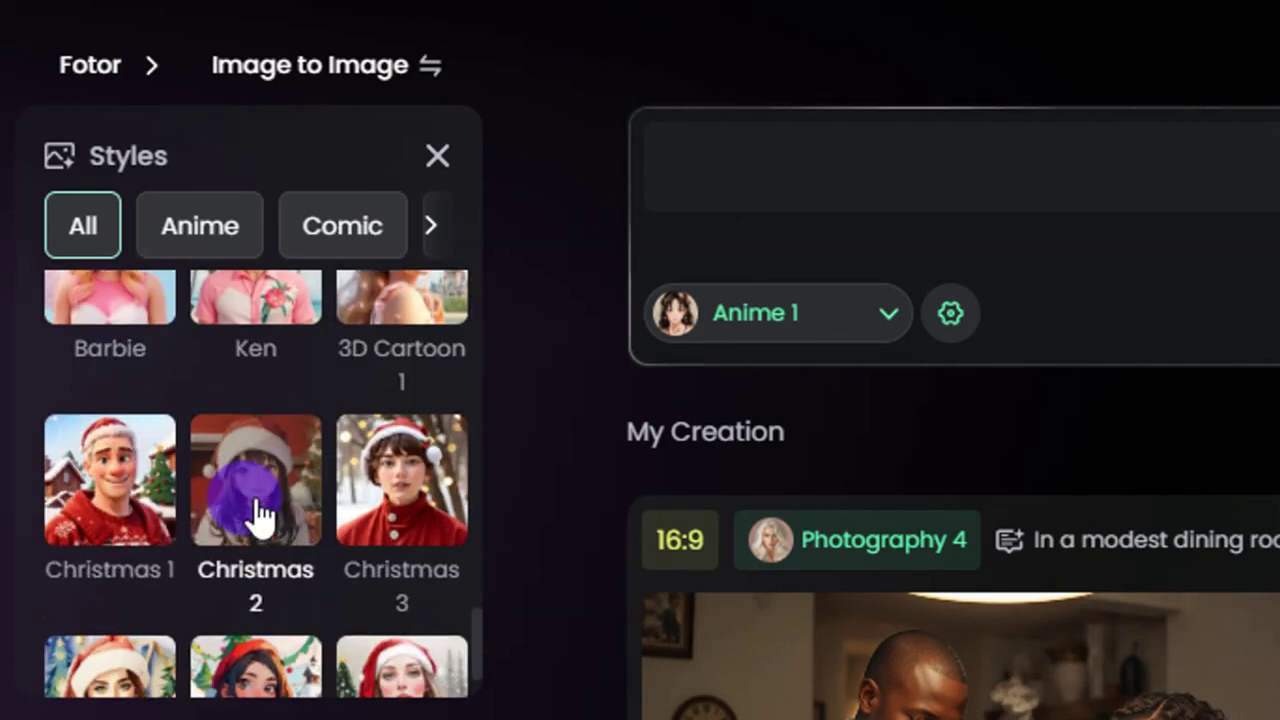
{"action": "scroll", "coordinate": [260, 500], "scroll_direction": "up", "scroll_amount": 2}
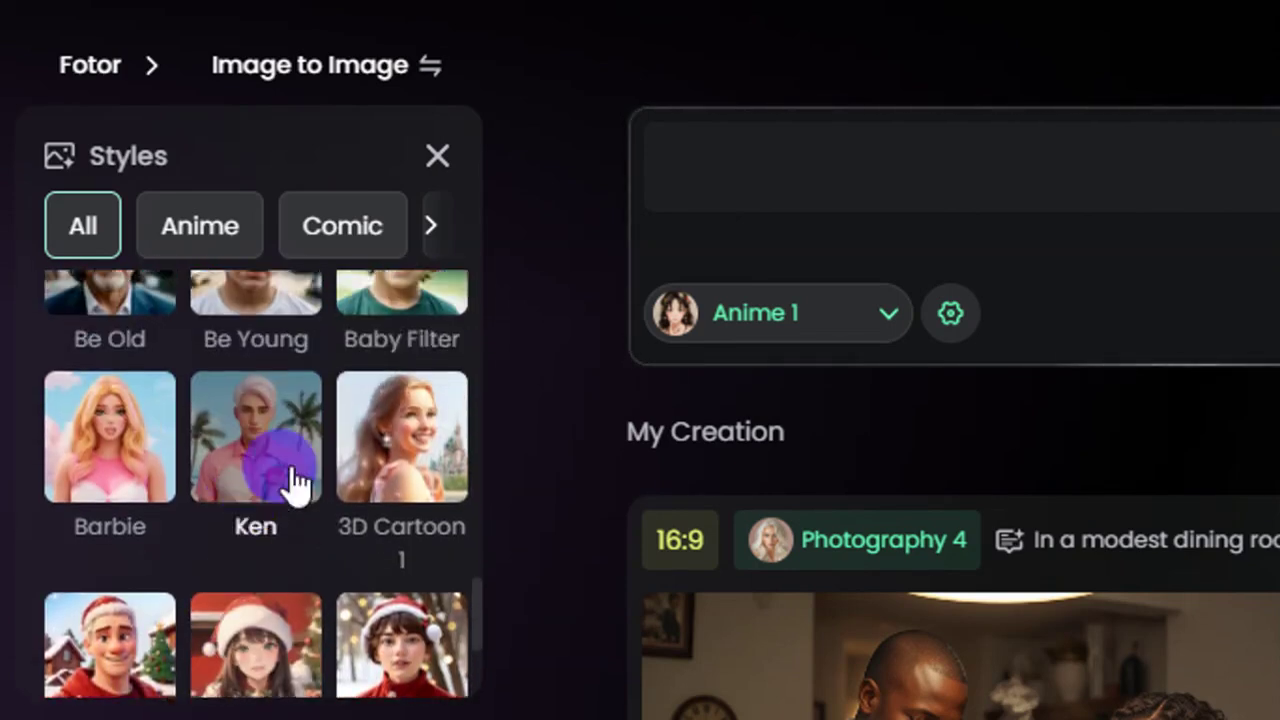
{"action": "left_click", "coordinate": [400, 468]}
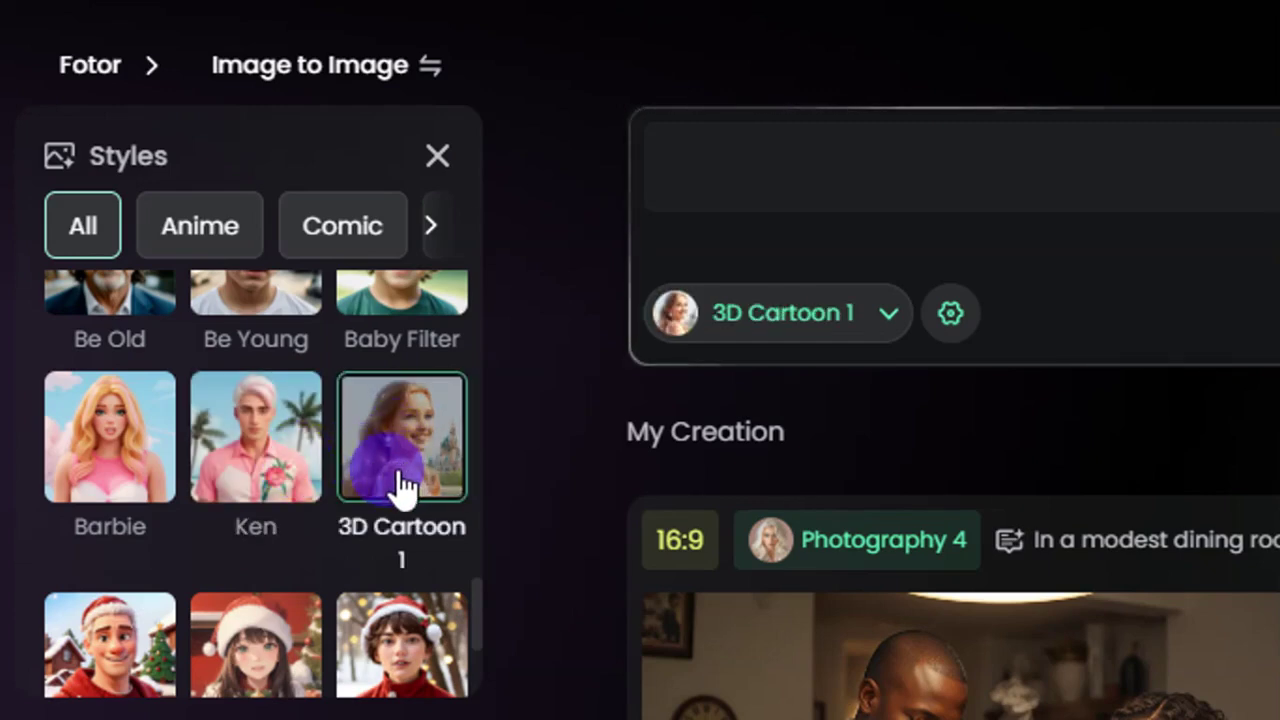
{"action": "left_click", "coordinate": [255, 719]}
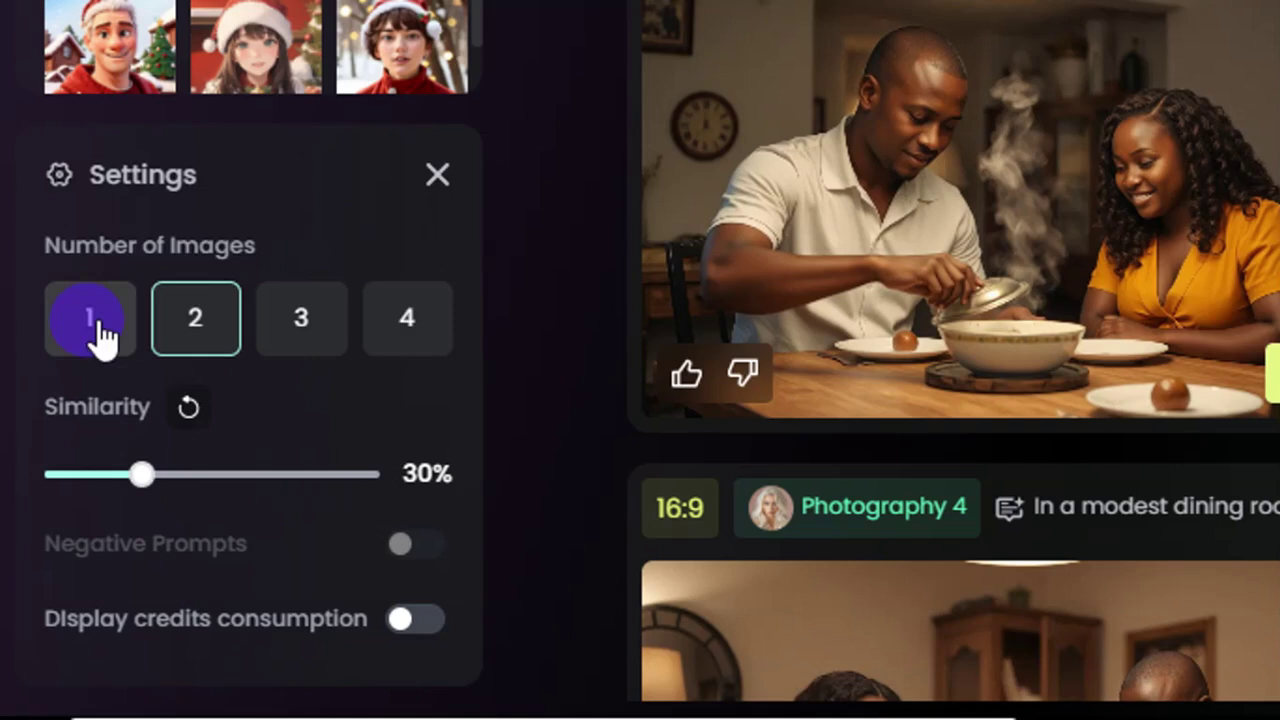
- Keep Number of Images at 2 and set Similarity to 65% instead of 100%
{"action": "left_click", "coordinate": [172, 318]}
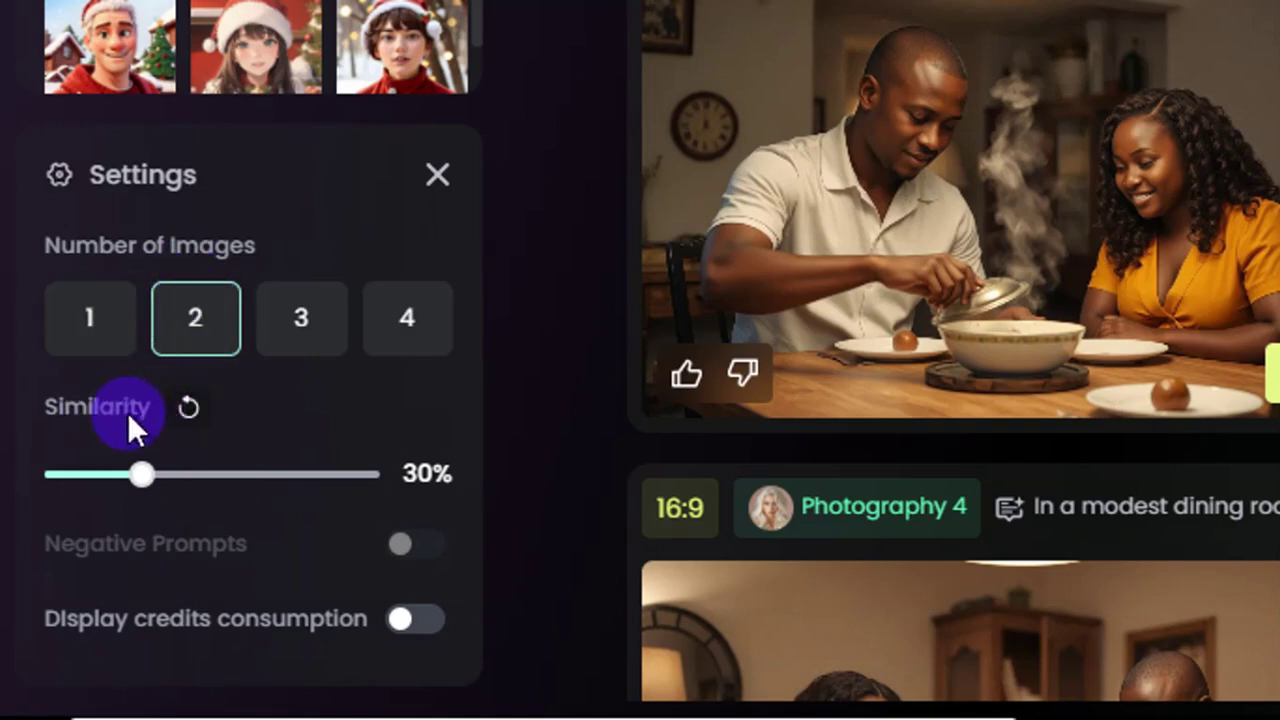
{"action": "left_click_drag", "start_coordinate": [145, 474], "coordinate": [386, 486]}
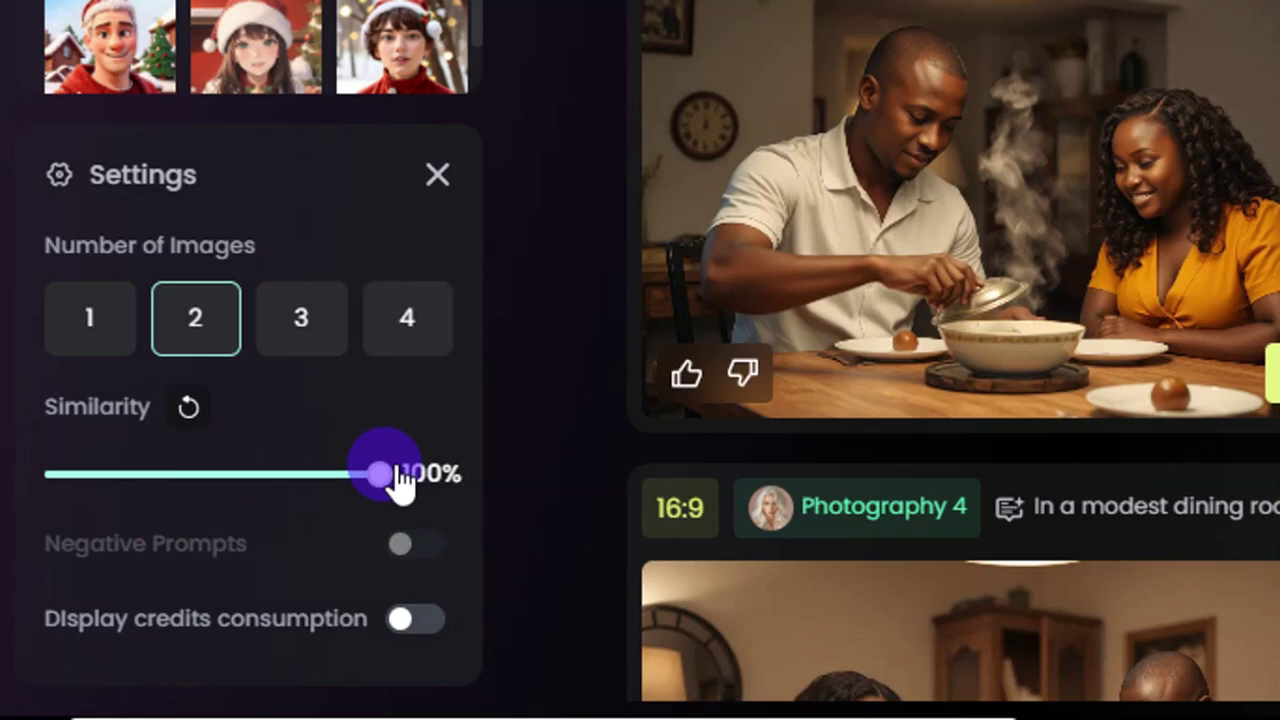
{"action": "left_click_drag", "start_coordinate": [398, 482], "coordinate": [274, 482]}
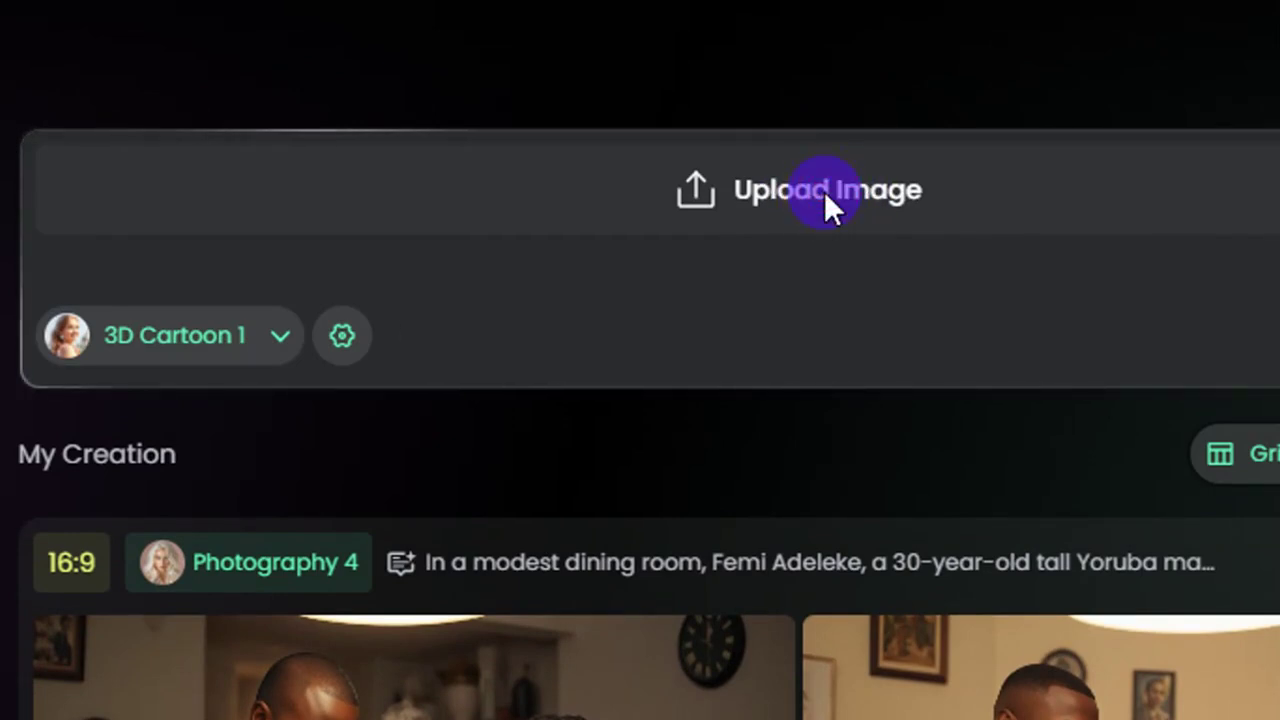
- Upload image_fx_ (92) of the man in the white shirt and generate two cartoon images
{"action": "left_click", "coordinate": [824, 191]}
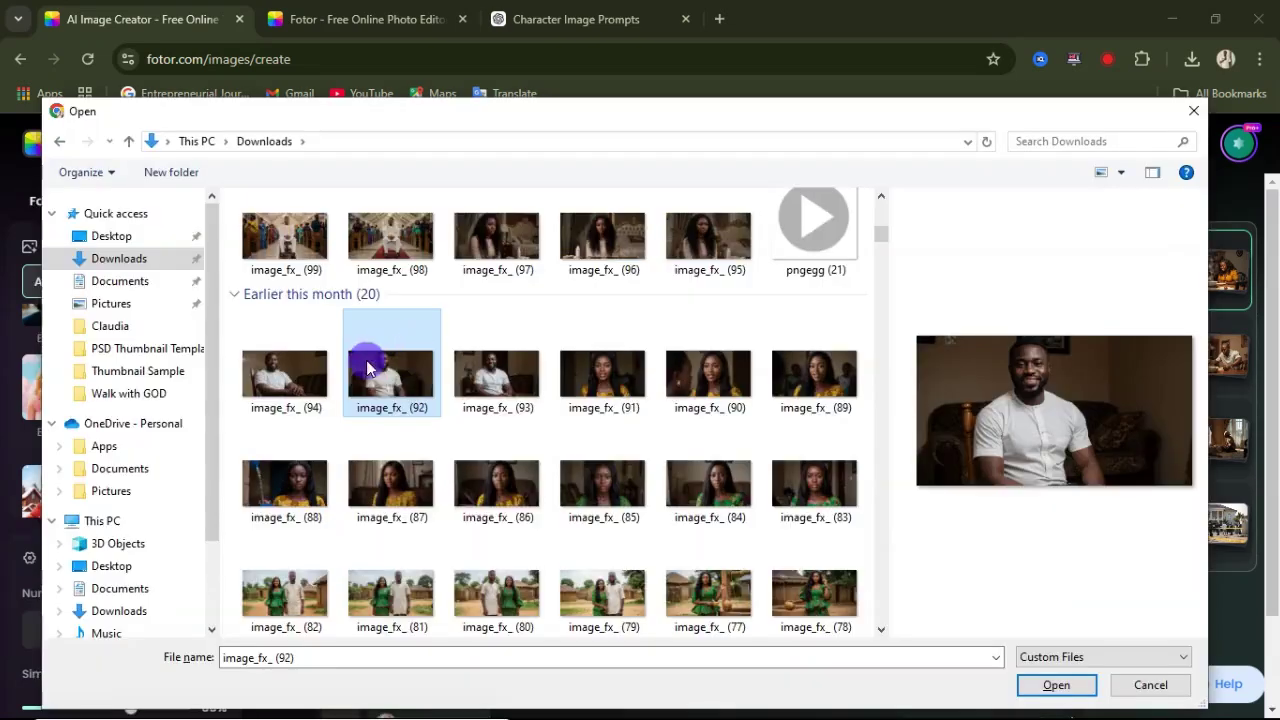
{"action": "left_click", "coordinate": [1060, 684]}
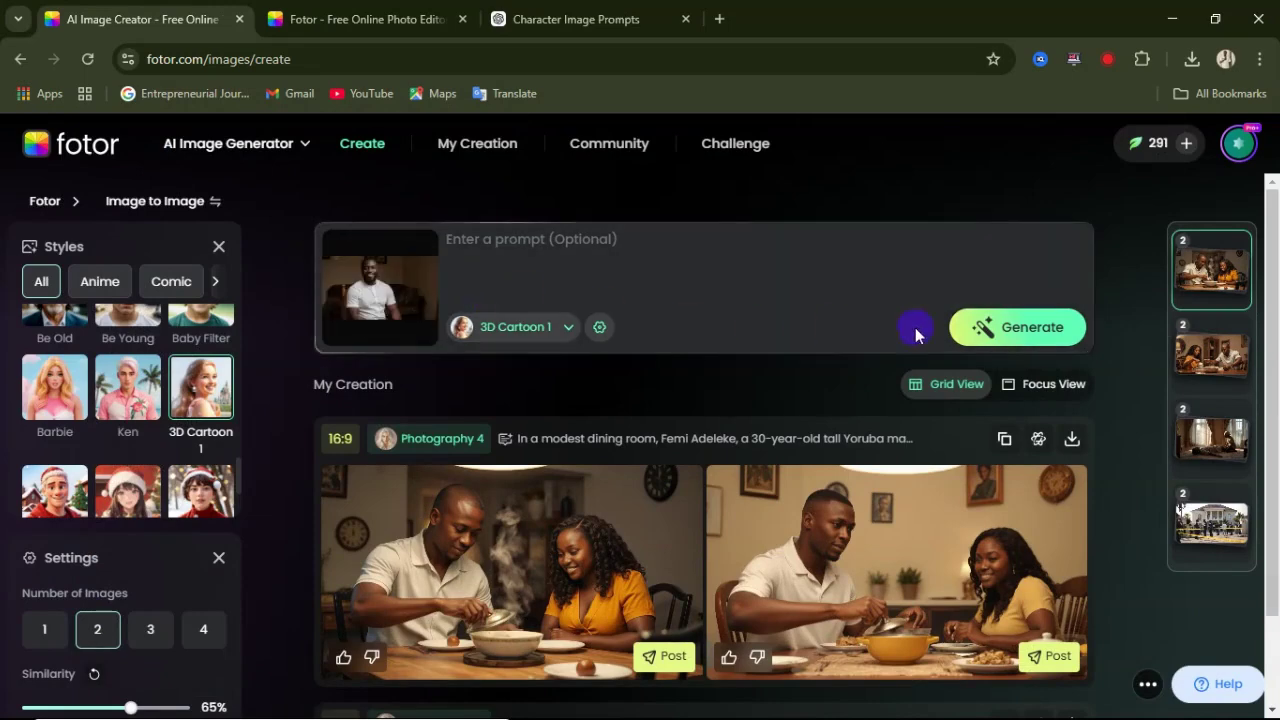
{"action": "left_click", "coordinate": [1022, 330]}
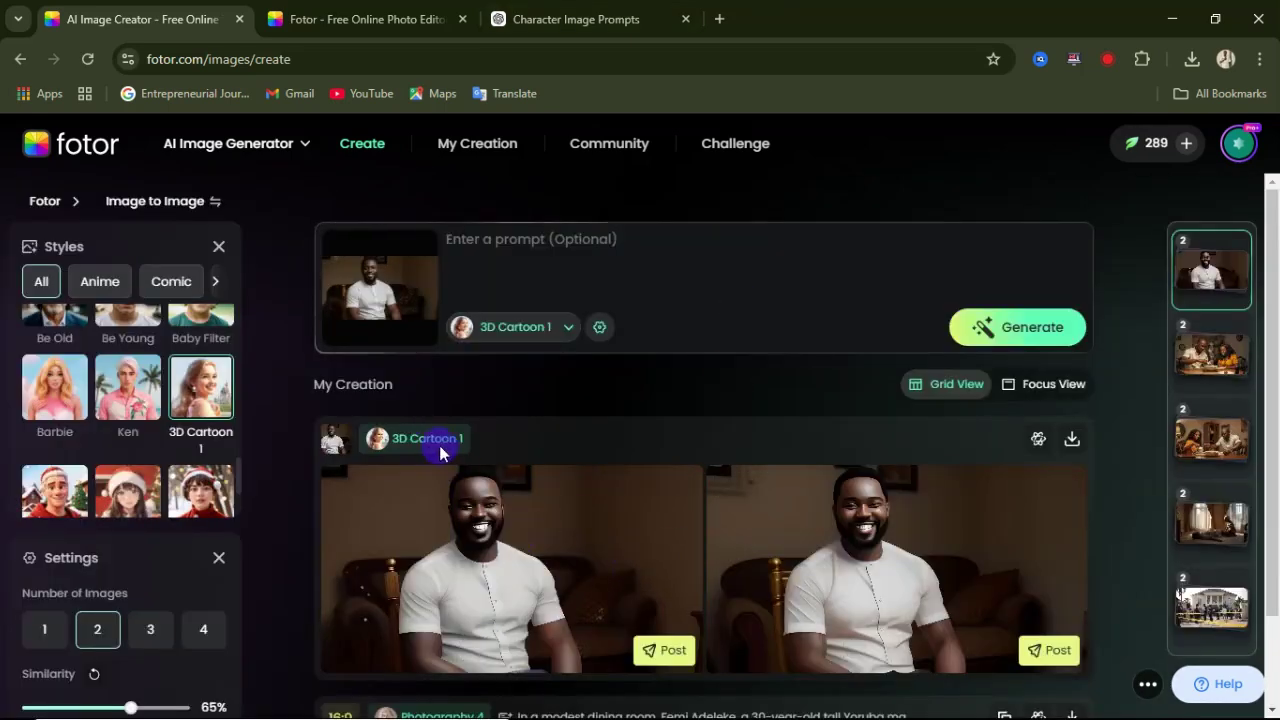
- Compare both 1536 × 832 cartoon results against the original photo, then close the preview
{"action": "left_click", "coordinate": [575, 568]}
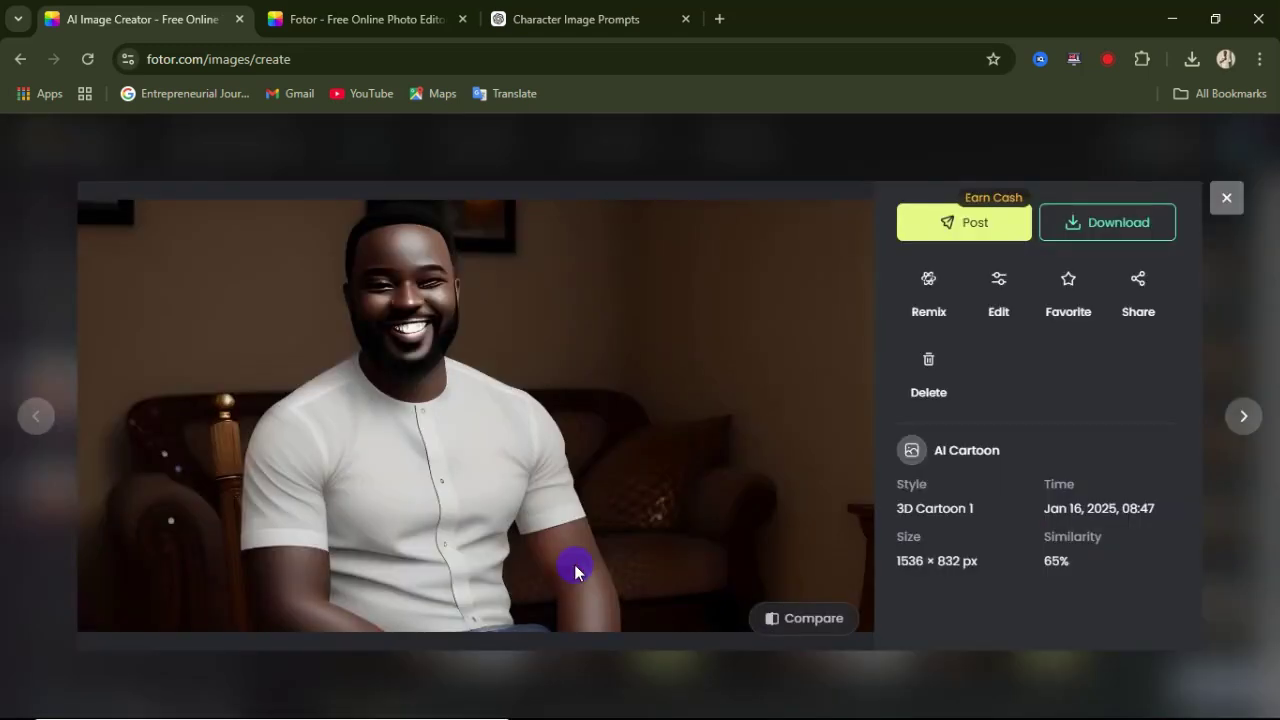
{"action": "left_click", "coordinate": [793, 620]}
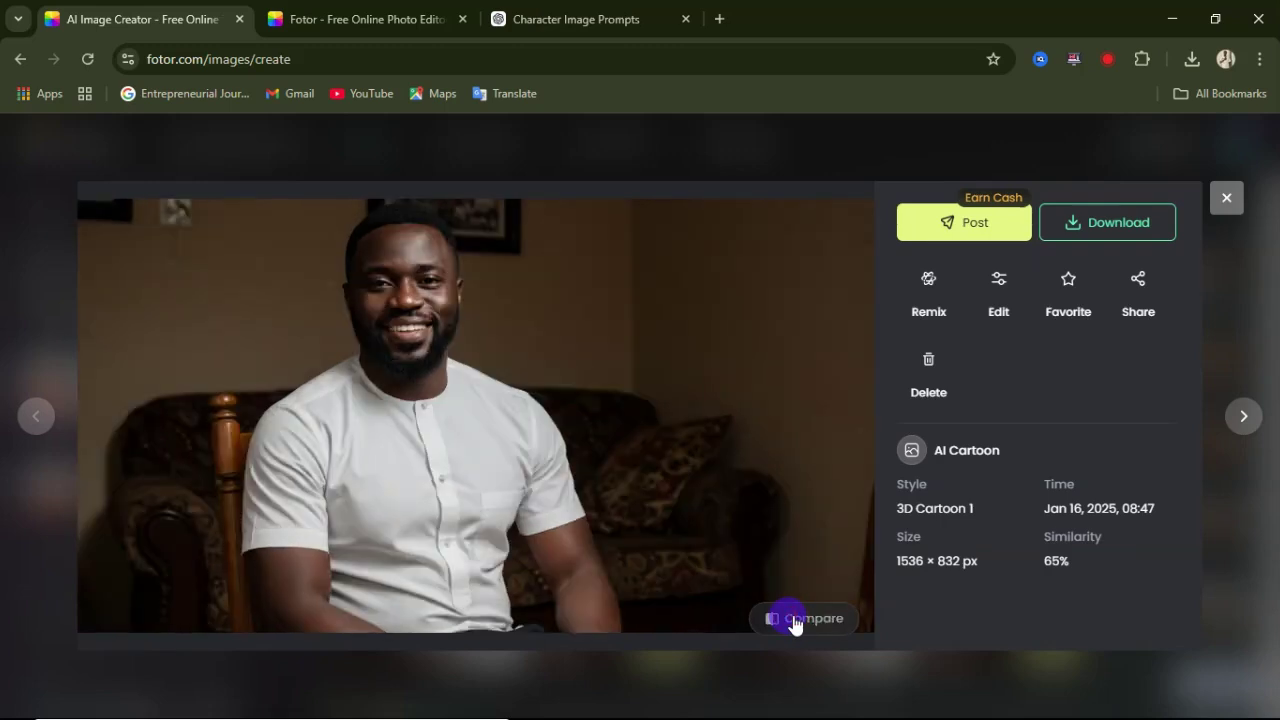
{"action": "left_click", "coordinate": [793, 620]}
{"action": "left_click", "coordinate": [793, 620]}
{"action": "left_click", "coordinate": [793, 620]}
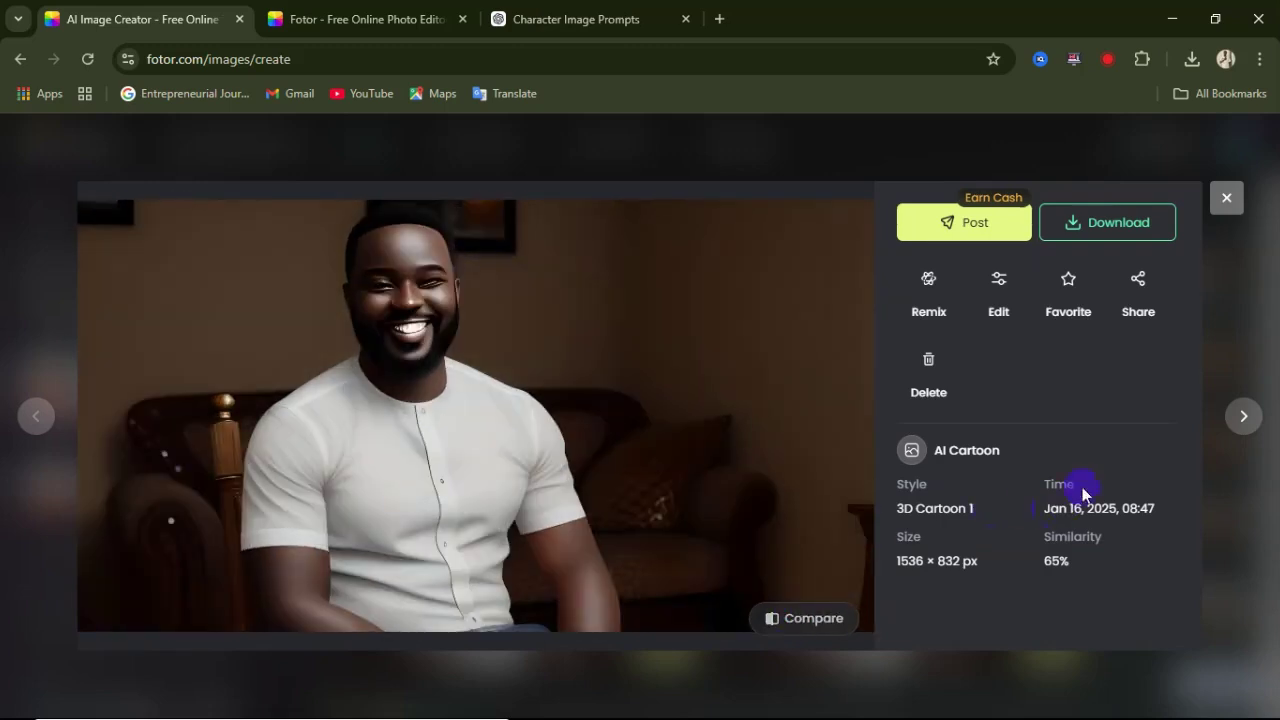
{"action": "left_click", "coordinate": [1243, 420]}
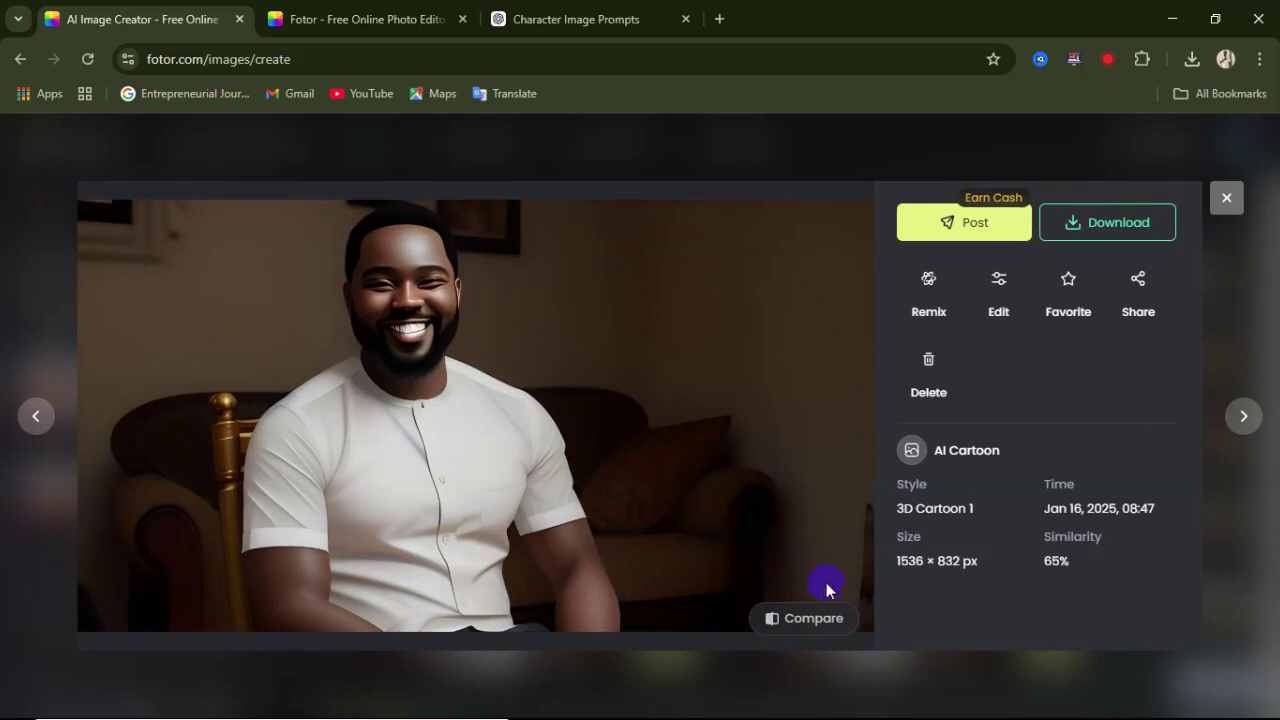
{"action": "left_click", "coordinate": [800, 620]}
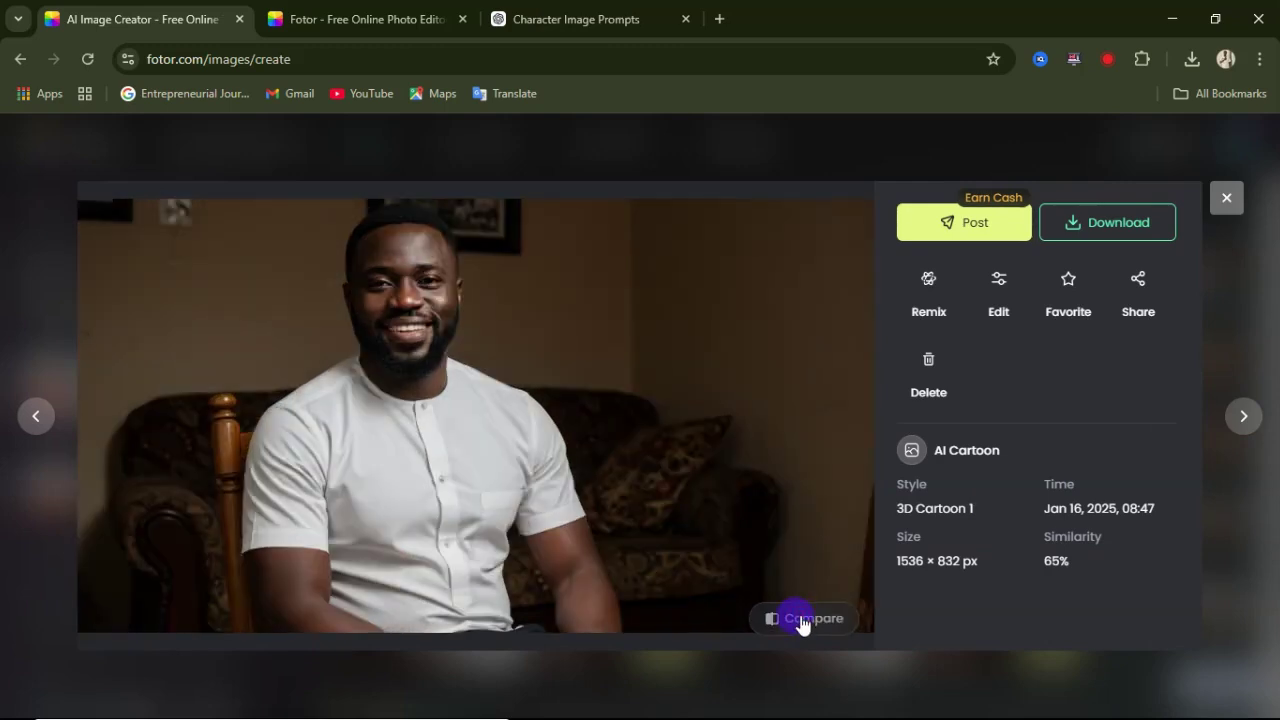
{"action": "left_click", "coordinate": [800, 619]}
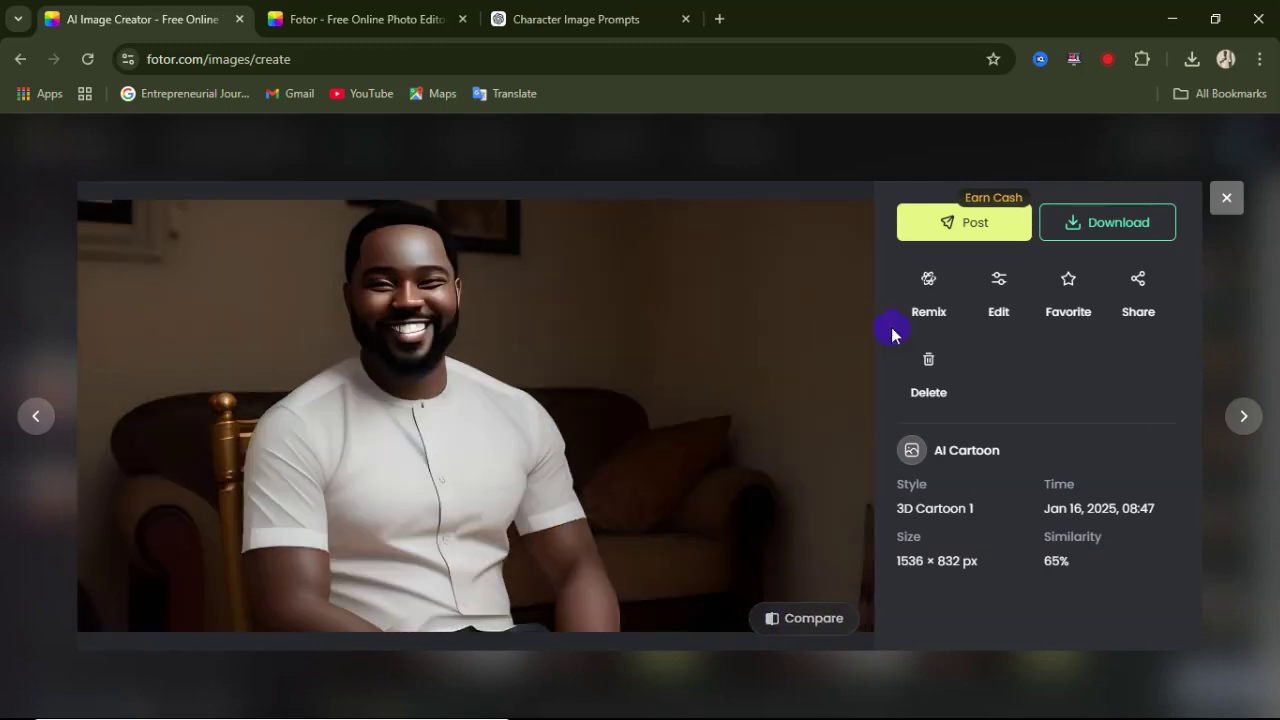
{"action": "left_click", "coordinate": [1225, 200]}
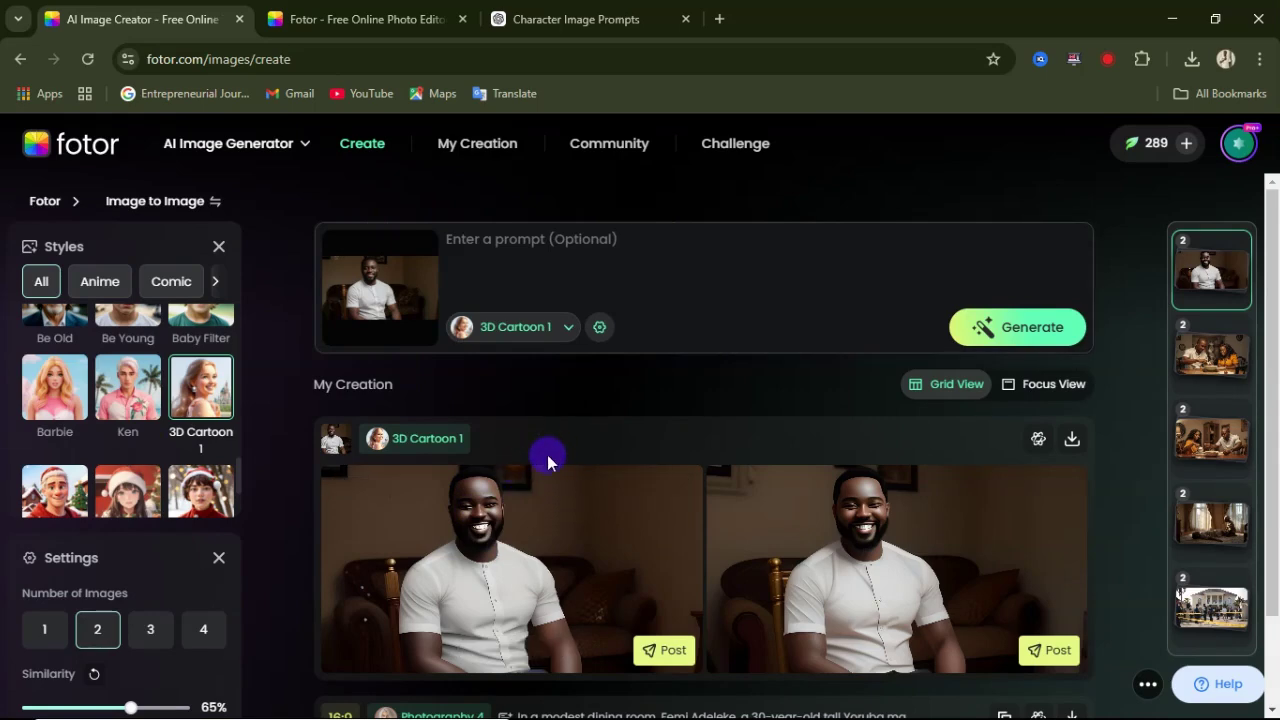
- Go from the AI Image Generator to the AI Video Generator under Video Tools
{"action": "scroll", "coordinate": [500, 500], "scroll_direction": "down", "scroll_amount": 2}
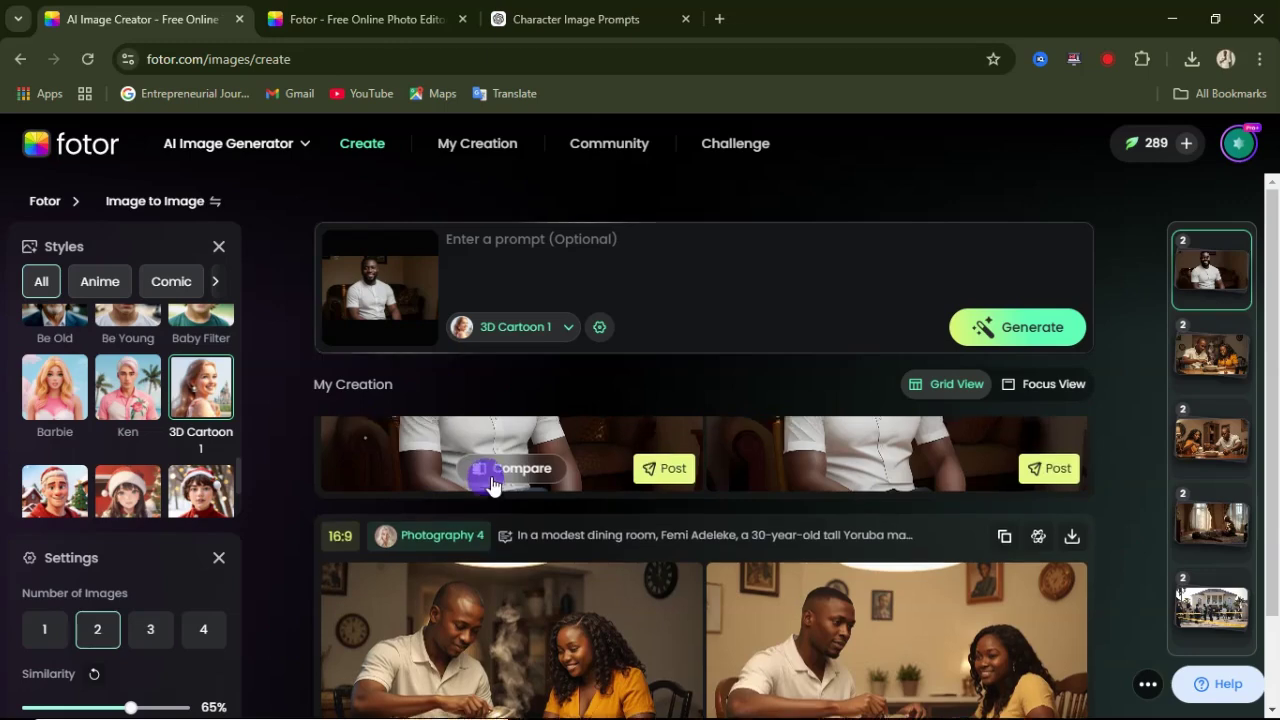
{"action": "scroll", "coordinate": [491, 483], "scroll_direction": "up", "scroll_amount": 2}
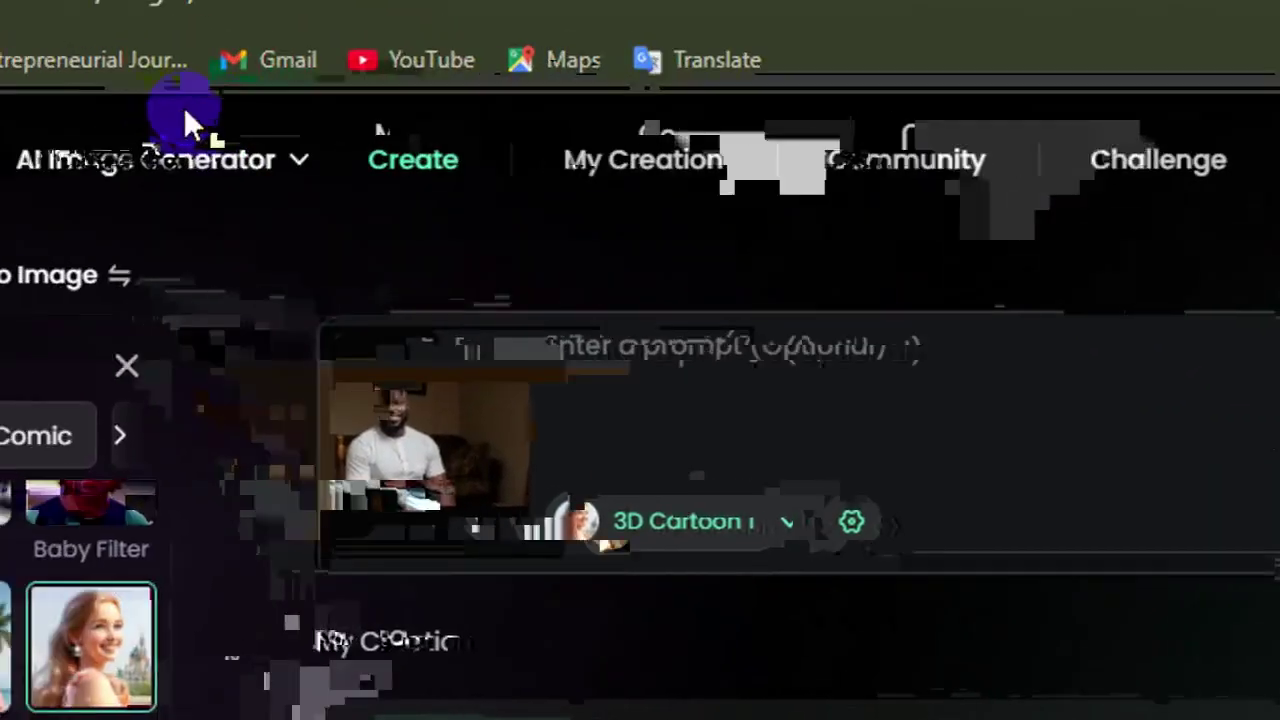
{"action": "mouse_move", "coordinate": [180, 148]}
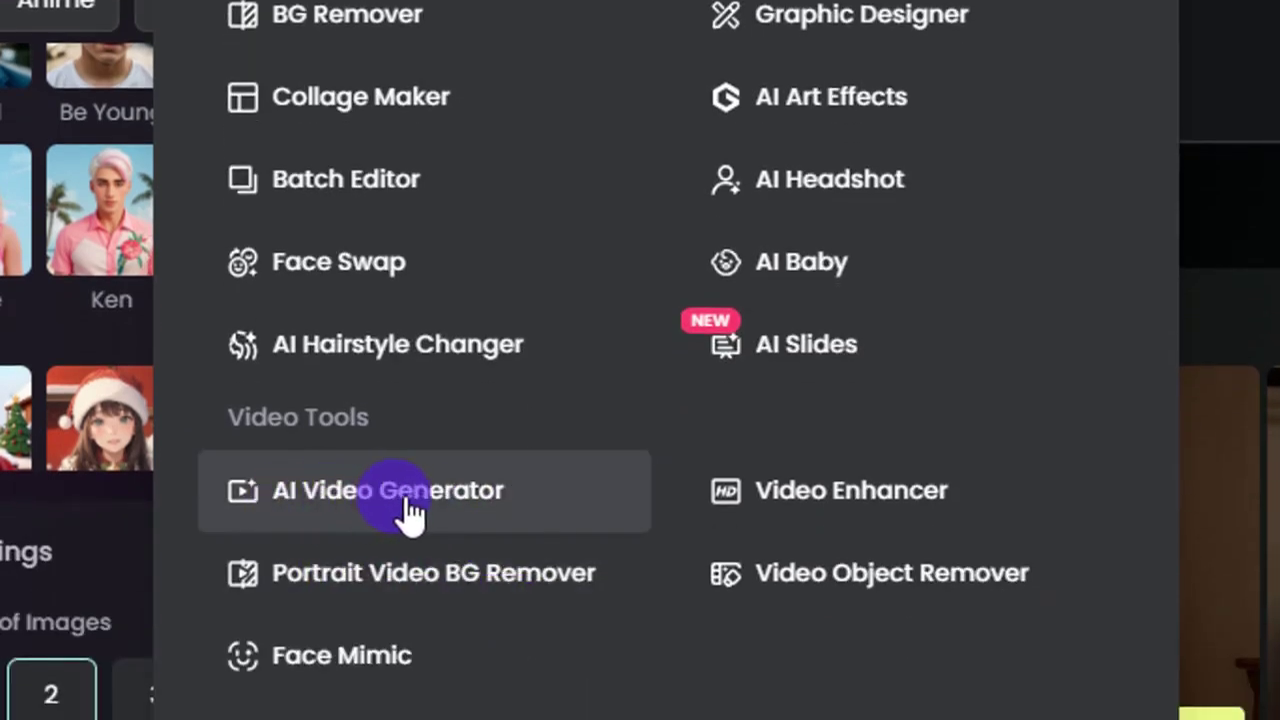
{"action": "left_click", "coordinate": [407, 500]}
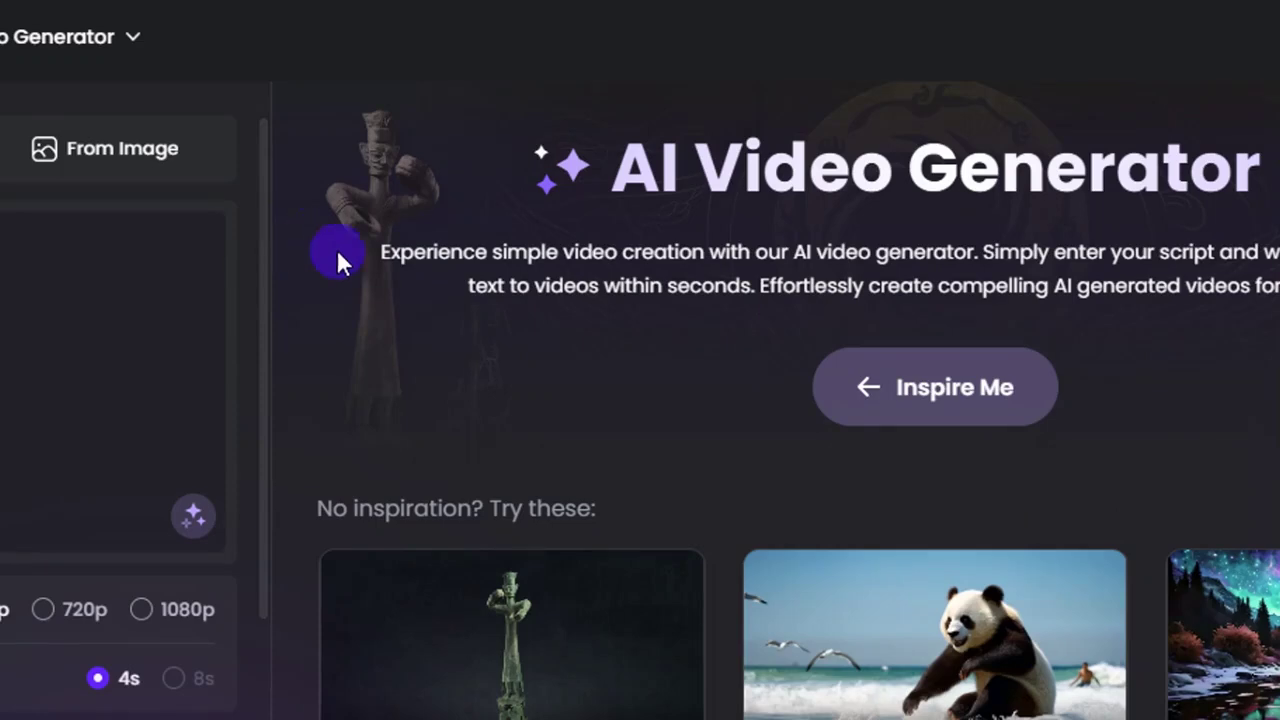
{"action": "mouse_move", "coordinate": [1119, 617]}
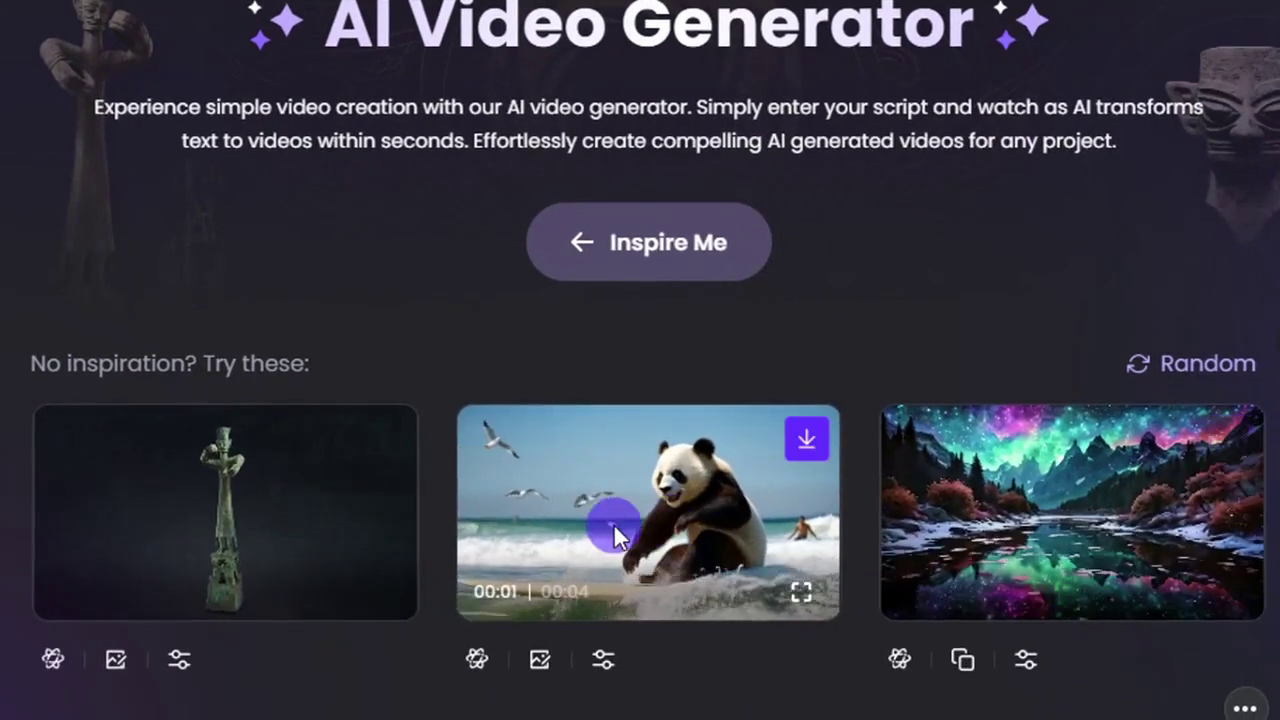
{"action": "mouse_move", "coordinate": [299, 508]}
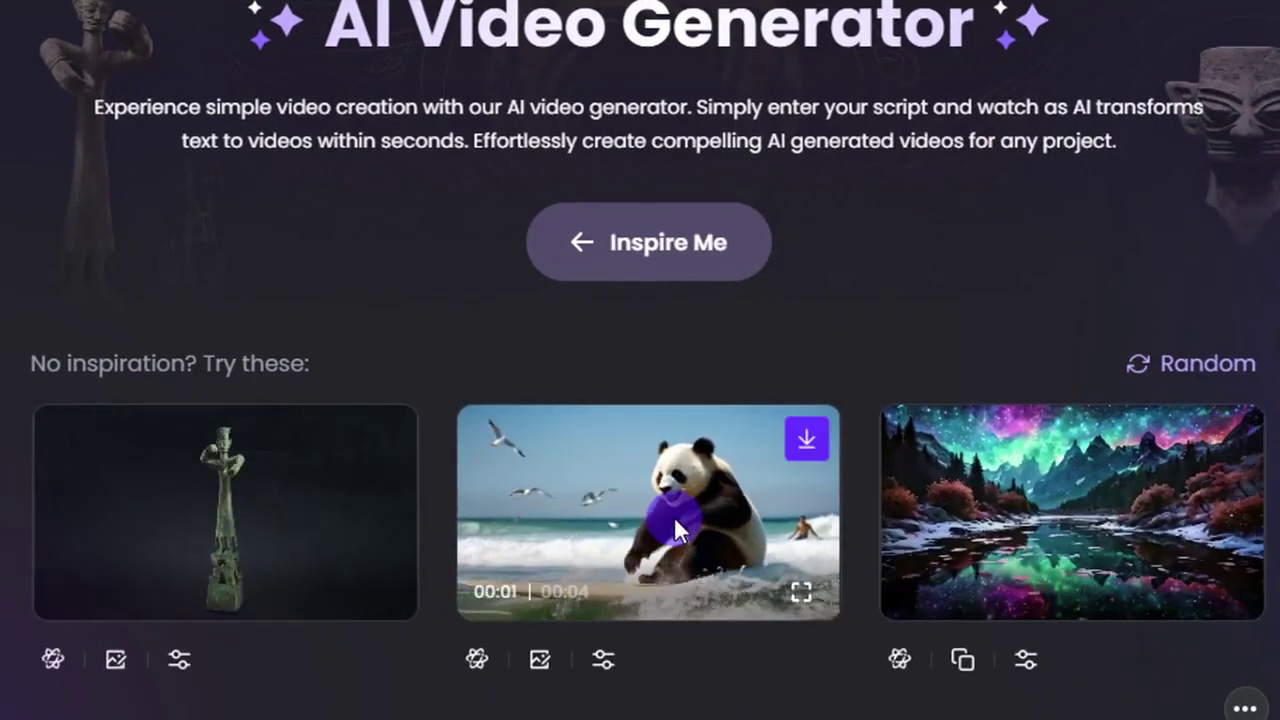
{"action": "mouse_move", "coordinate": [1013, 547]}
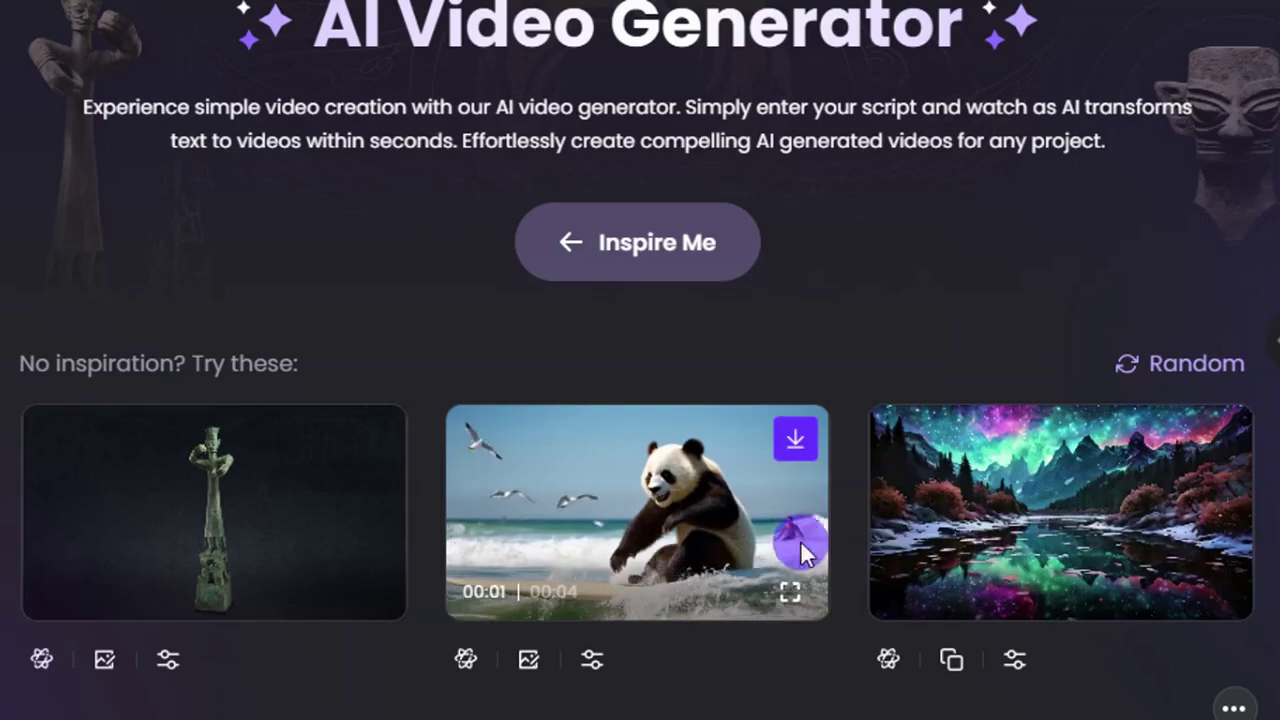
{"action": "mouse_move", "coordinate": [766, 543]}
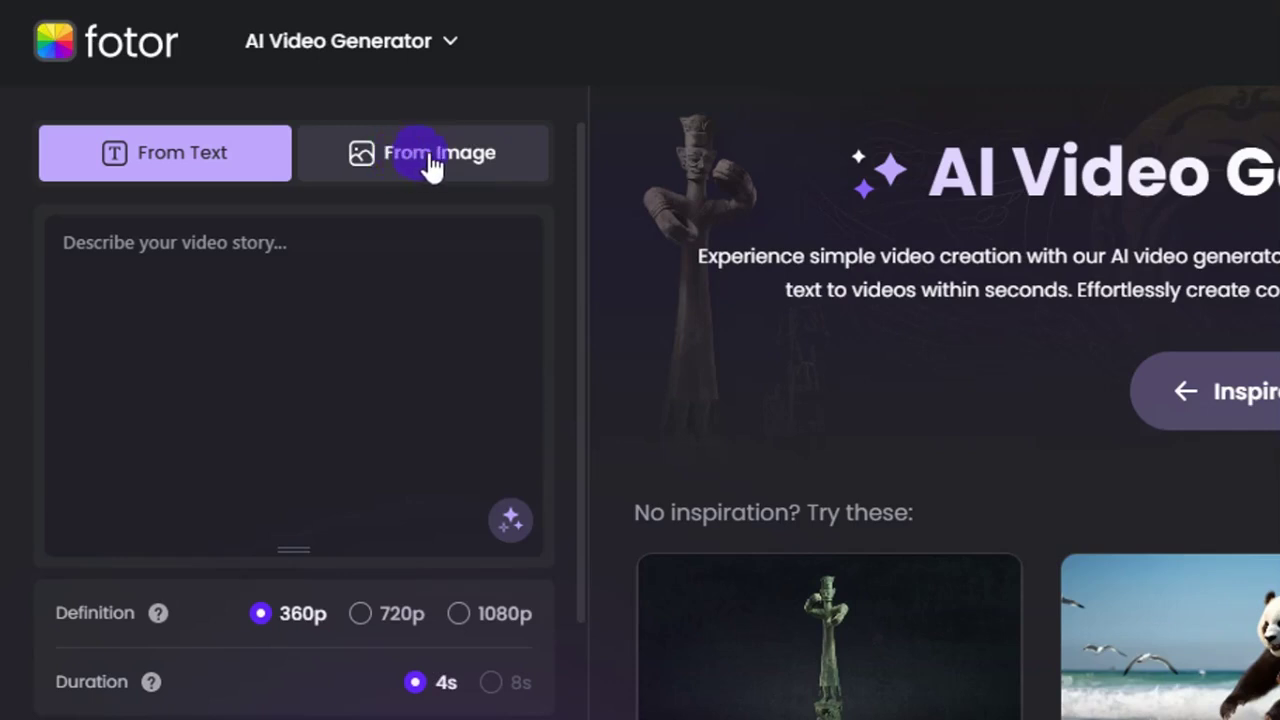
- Paste the prepared 716-character prompt about the couple sharing egusi soup into the video story box
{"action": "left_click", "coordinate": [217, 254]}
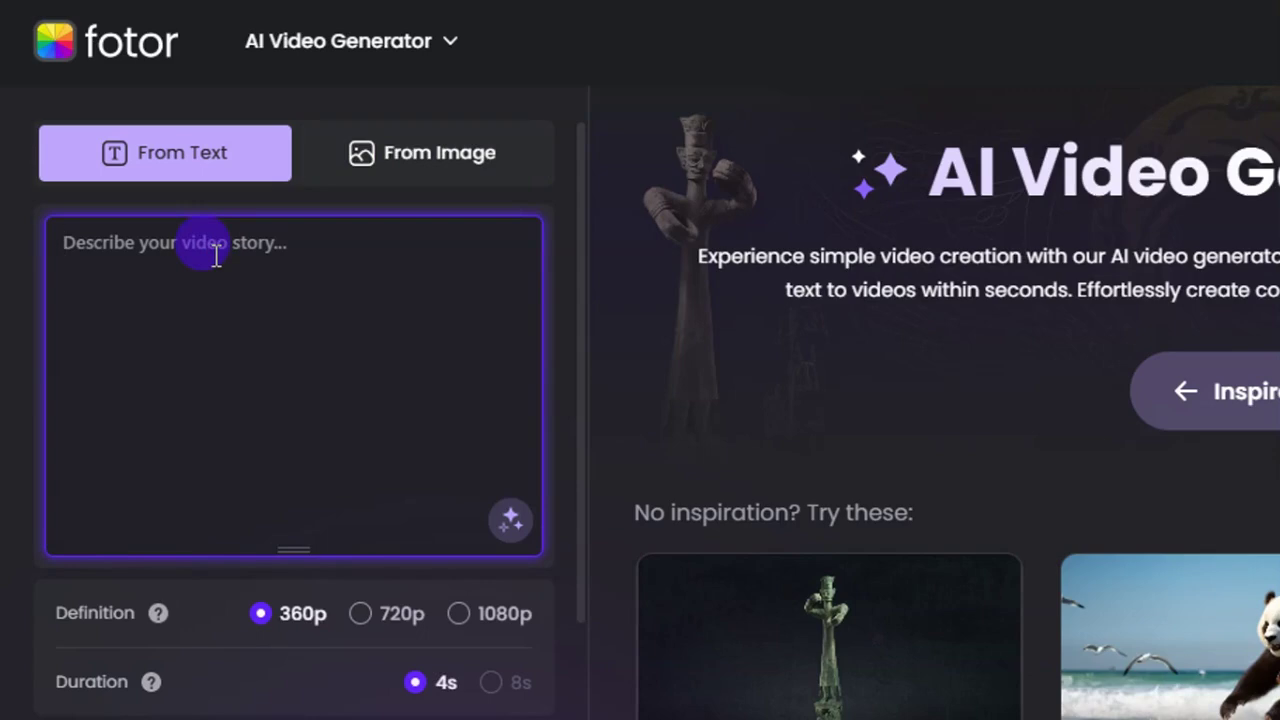
{"action": "right_click", "coordinate": [214, 262]}
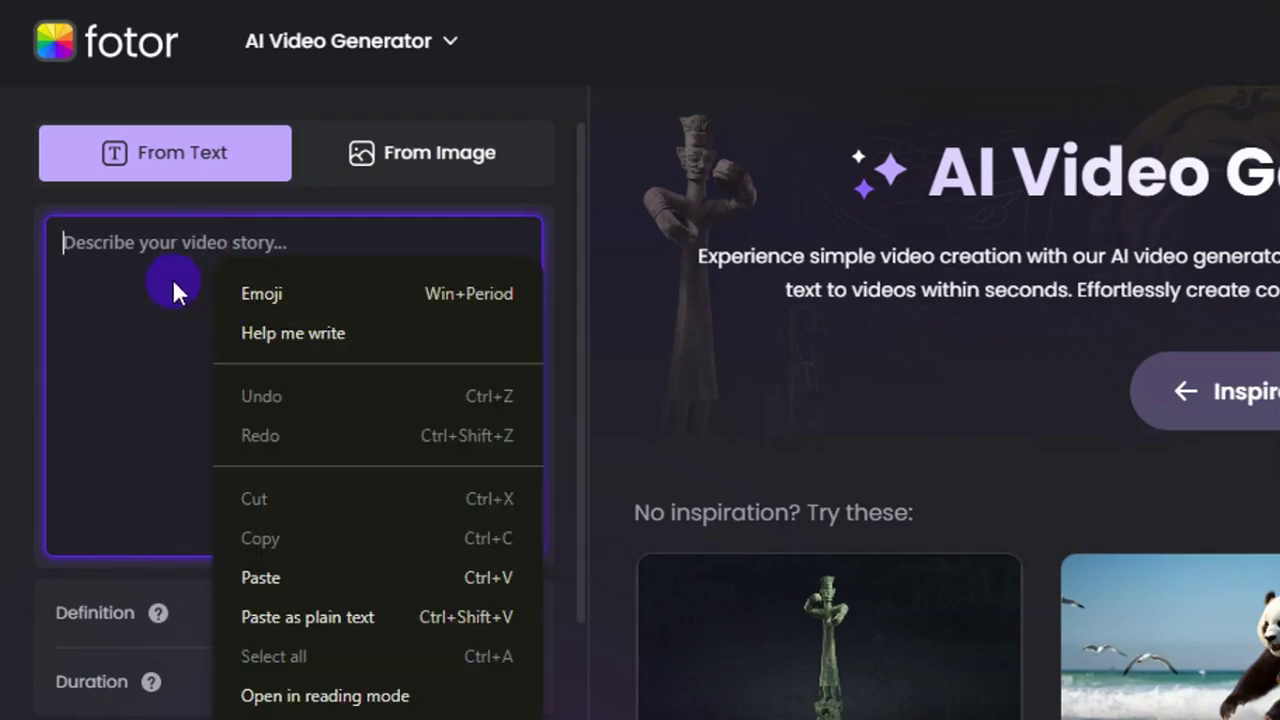
{"action": "left_click", "coordinate": [290, 577]}
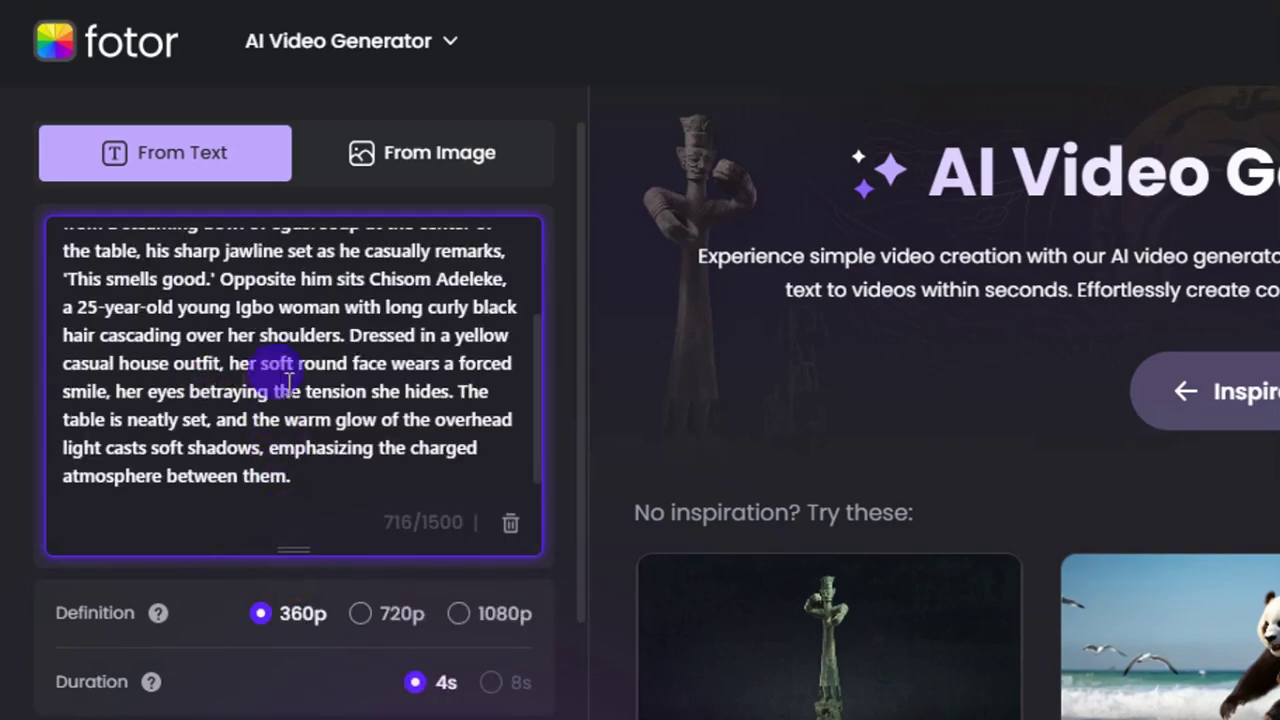
{"action": "scroll", "coordinate": [210, 365], "scroll_direction": "up", "scroll_amount": 3}
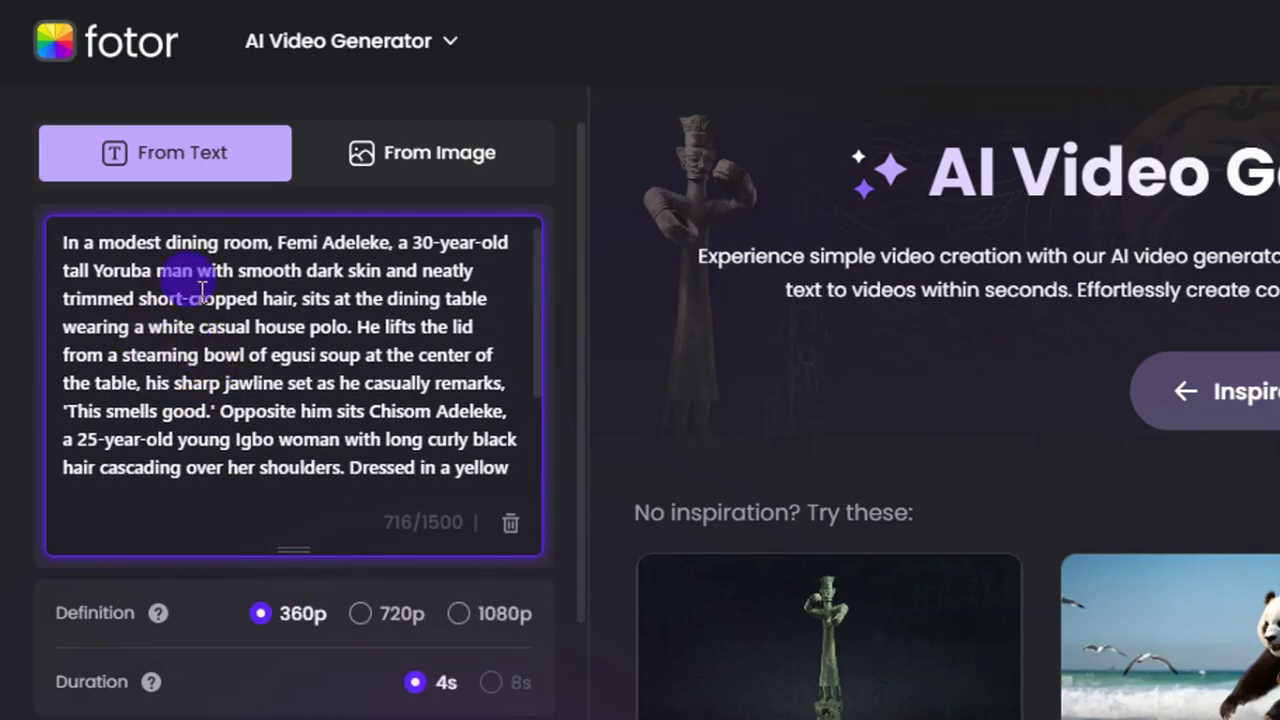
{"action": "scroll", "coordinate": [214, 298], "scroll_direction": "down", "scroll_amount": 3}
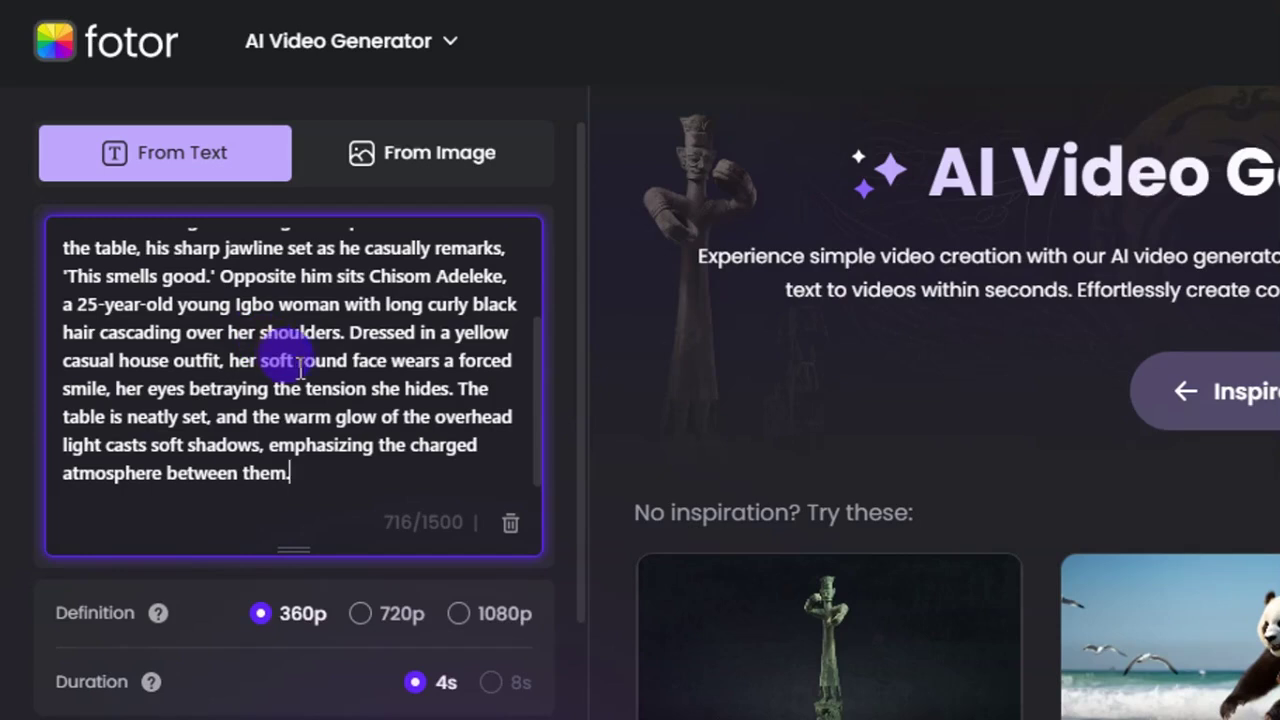
{"action": "scroll", "coordinate": [383, 442], "scroll_direction": "down", "scroll_amount": 3}
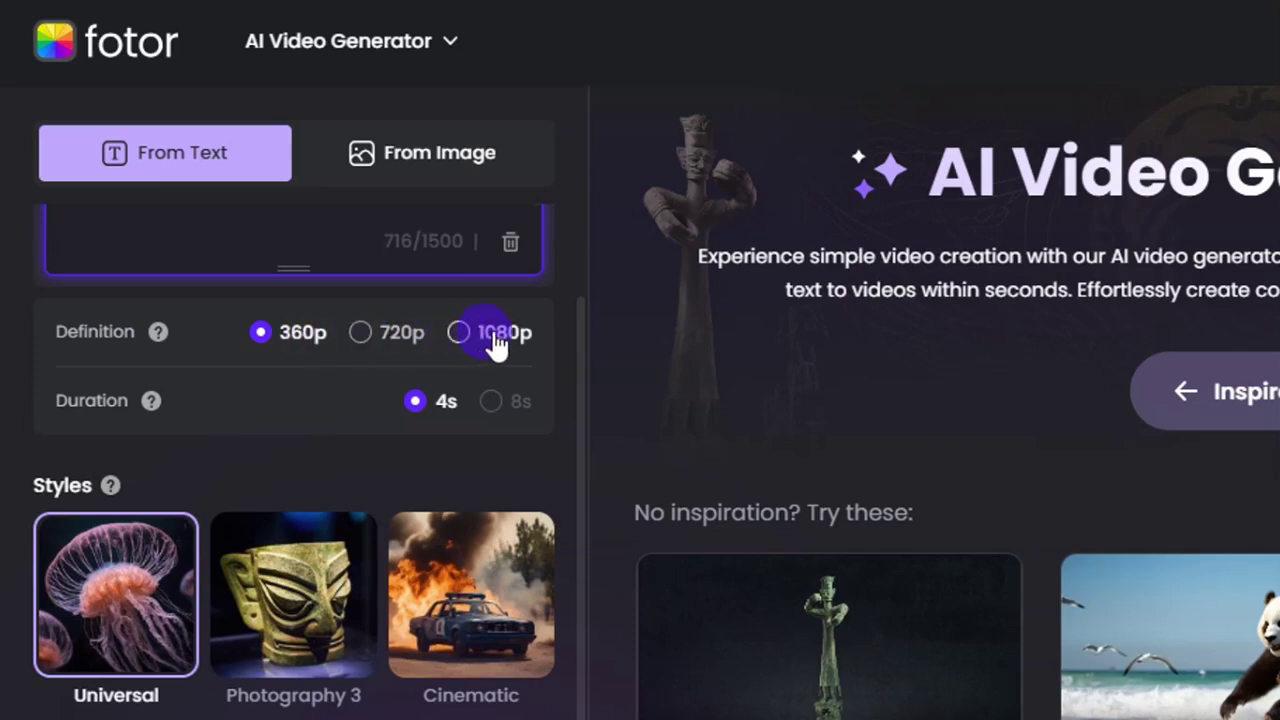
- Generate the dining-scene video at 720p definition in the Cinematic style
{"action": "left_click", "coordinate": [362, 333]}
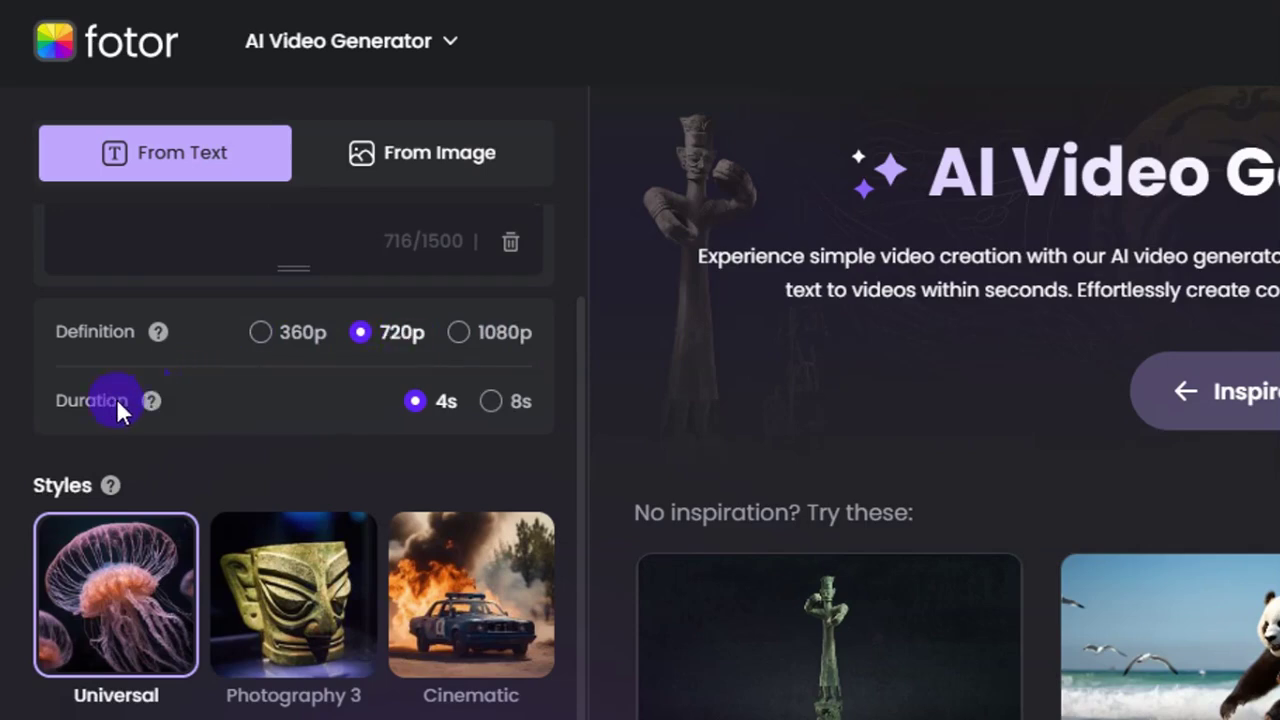
{"action": "left_click", "coordinate": [491, 402]}
{"action": "scroll", "coordinate": [264, 433], "scroll_direction": "down", "scroll_amount": 2}
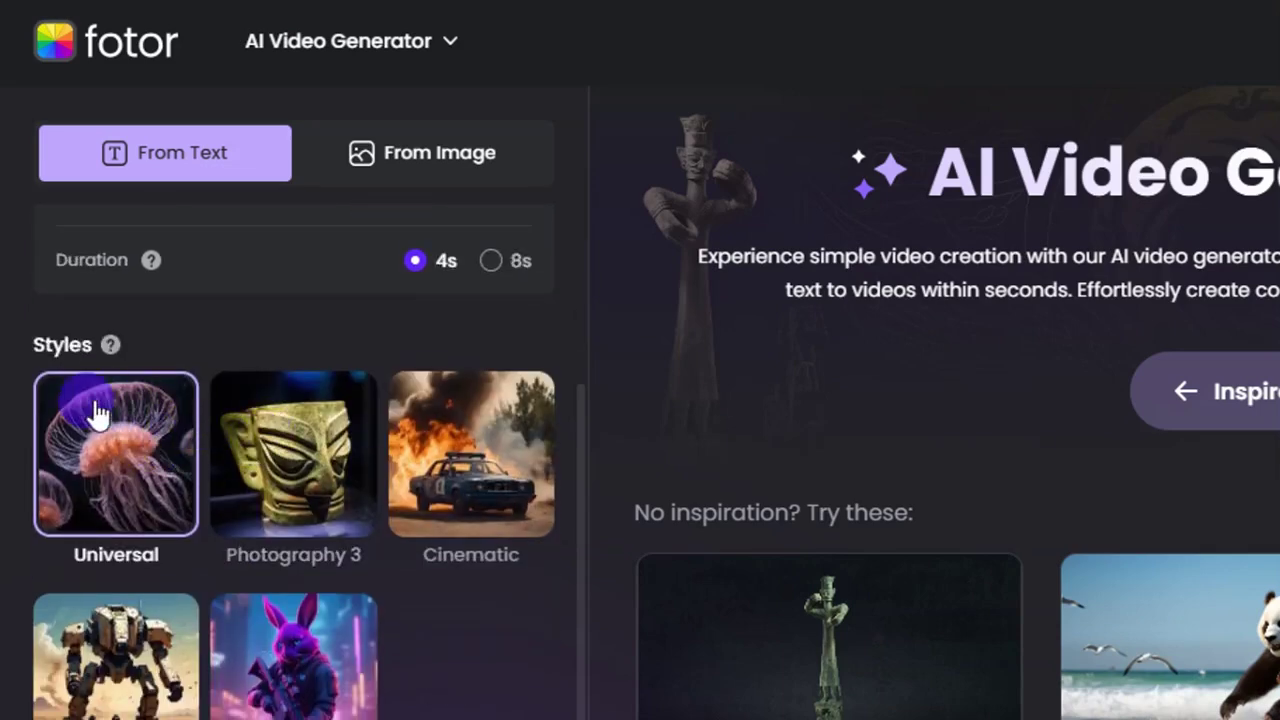
{"action": "mouse_move", "coordinate": [109, 347]}
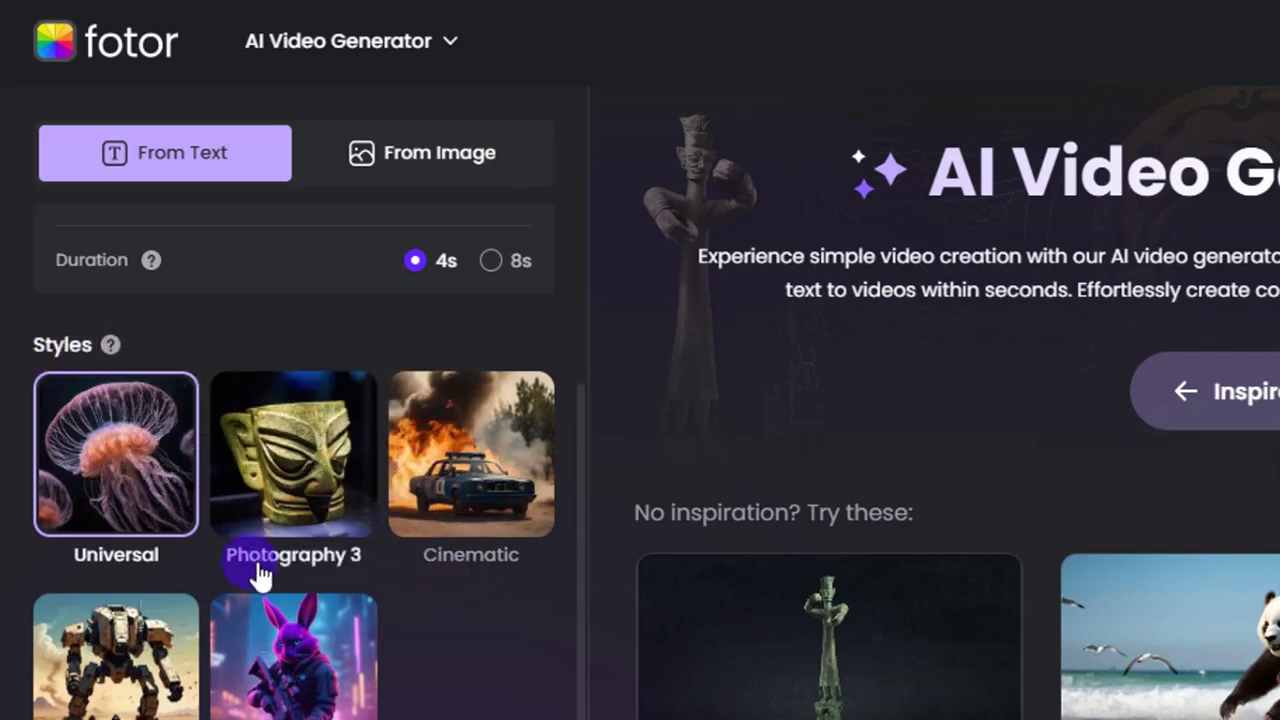
{"action": "left_click", "coordinate": [480, 488]}
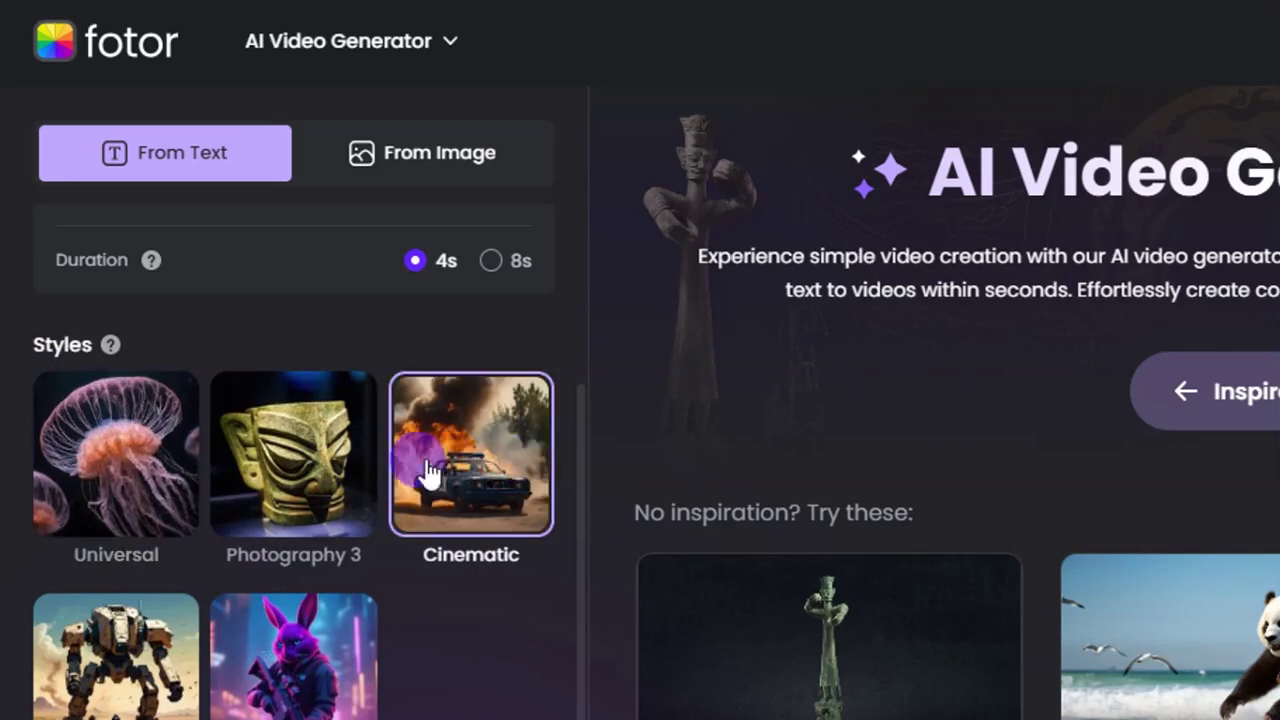
{"action": "scroll", "coordinate": [340, 520], "scroll_direction": "down", "scroll_amount": 1}
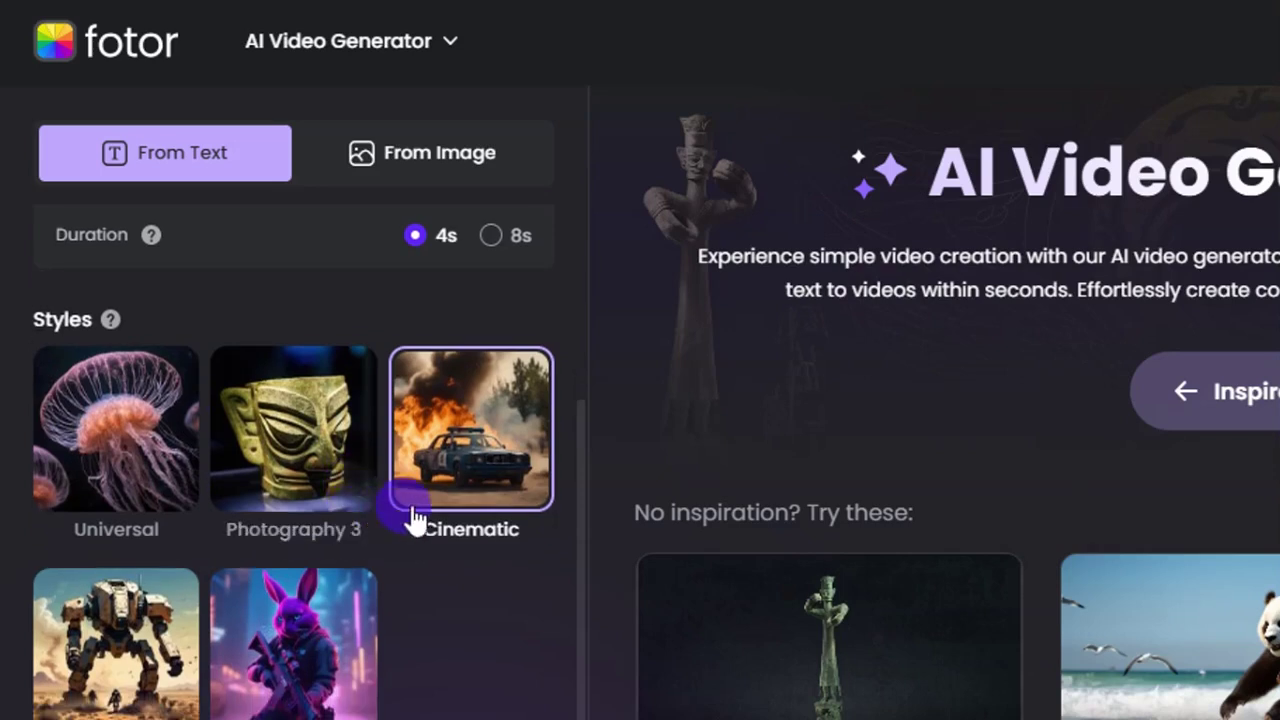
{"action": "scroll", "coordinate": [404, 624], "scroll_direction": "down", "scroll_amount": 3}
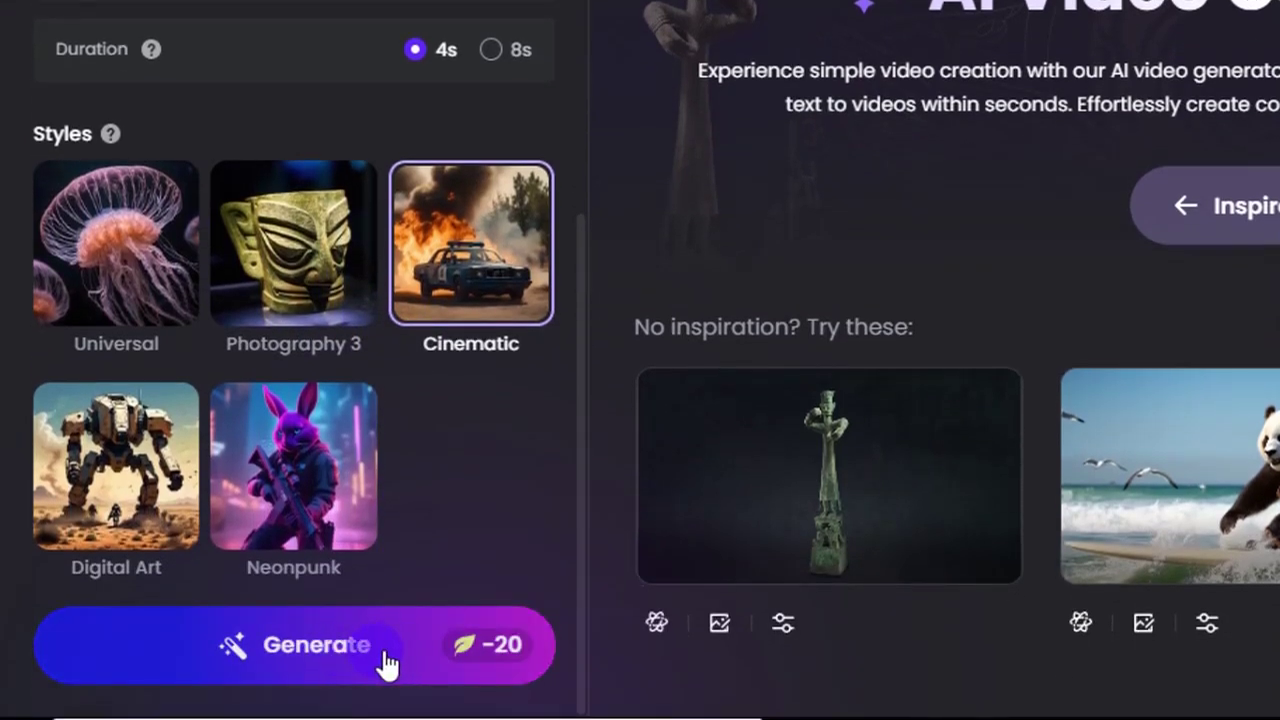
{"action": "left_click", "coordinate": [386, 662]}
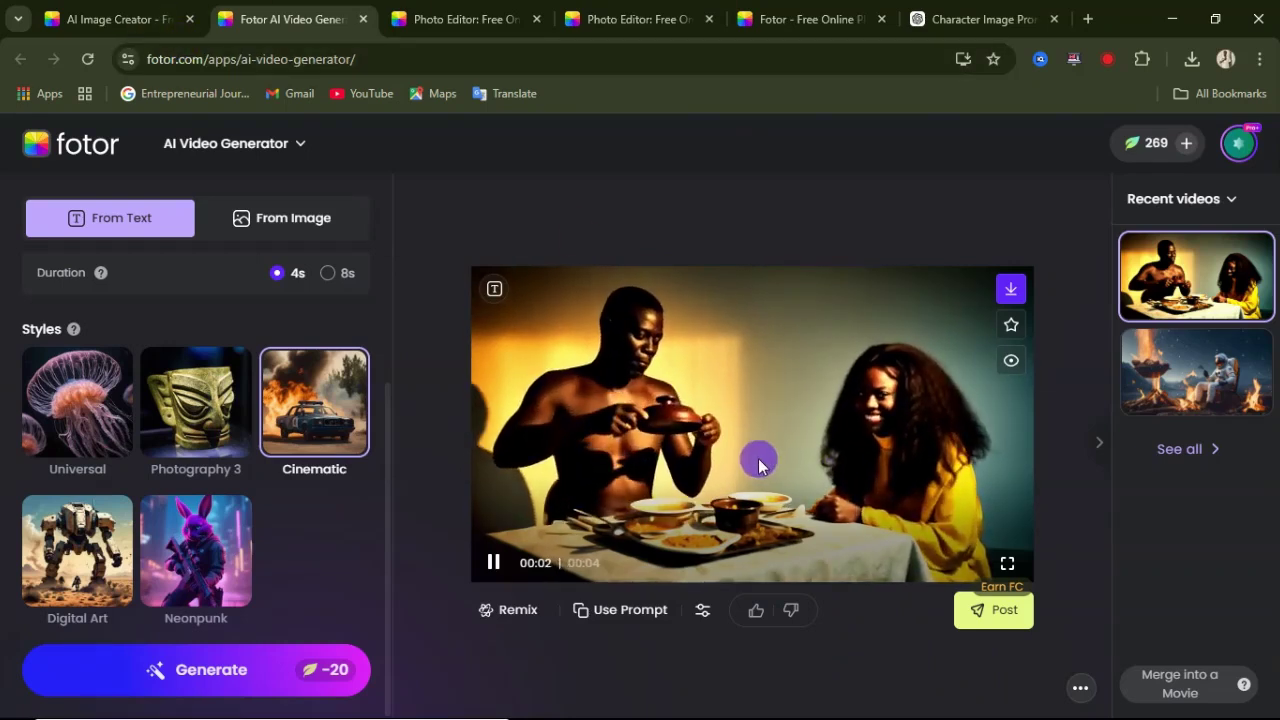
- View the Cinematic dining-table video enlarged, then download it as a 1,048 KB MP4
{"action": "left_click", "coordinate": [1007, 563]}
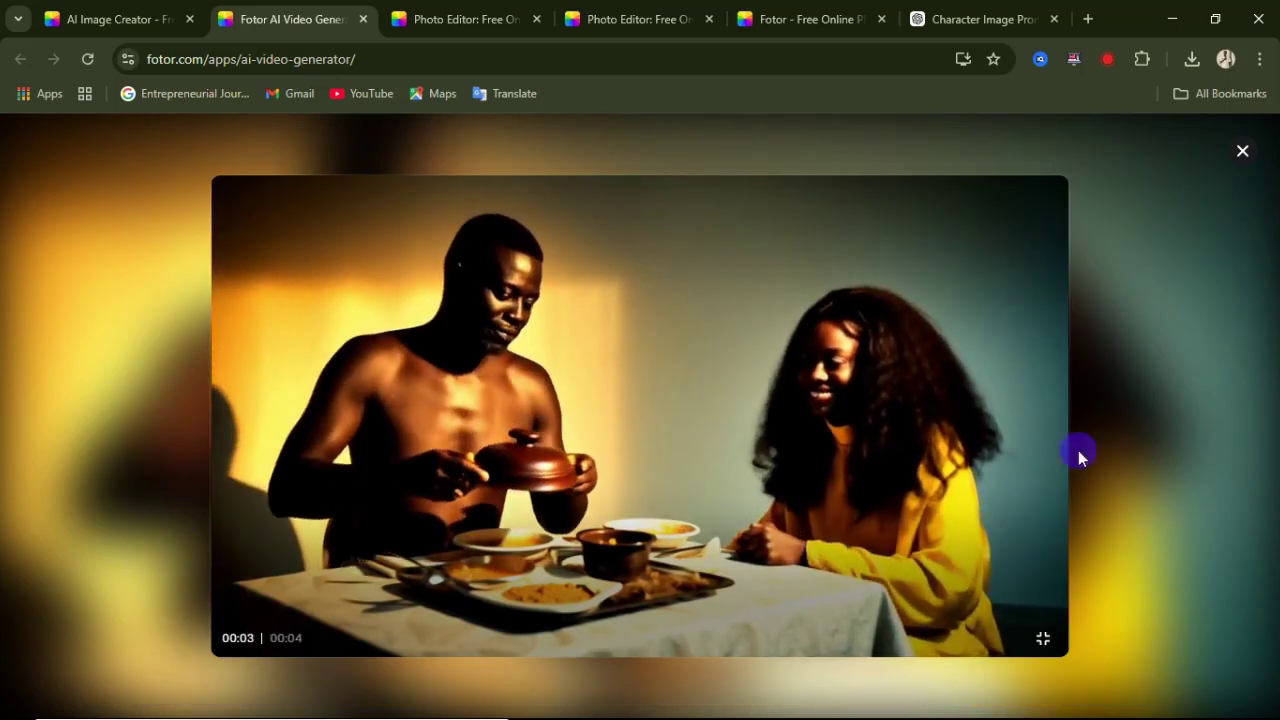
{"action": "left_click", "coordinate": [1242, 151]}
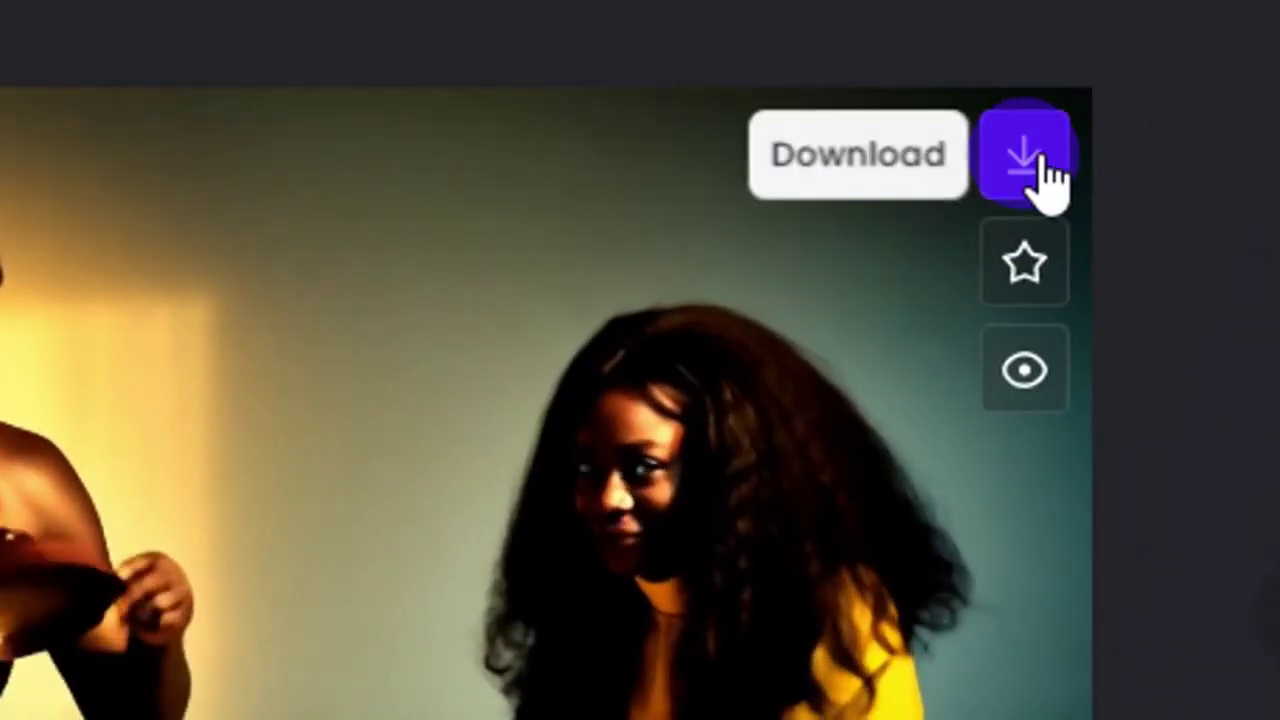
{"action": "left_click", "coordinate": [1043, 160]}
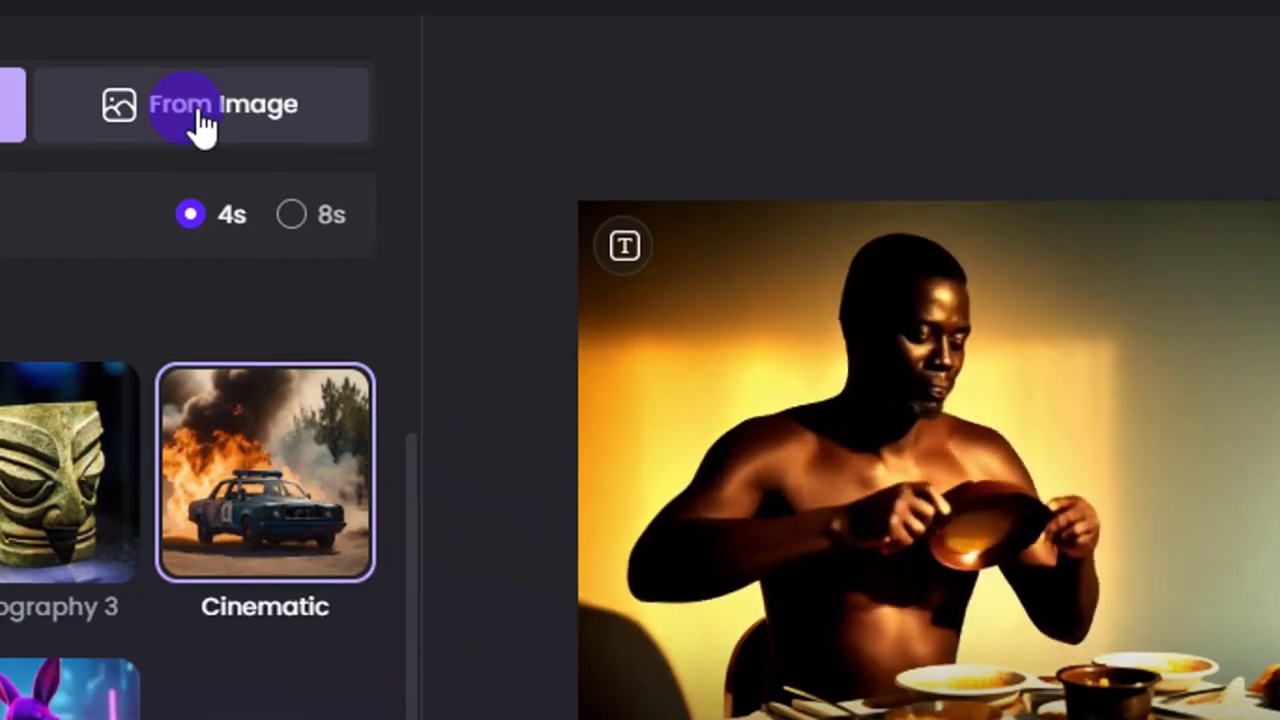
- Switch to From Image mode and upload the photo of the woman in yellow from Downloads
{"action": "left_click", "coordinate": [278, 228]}
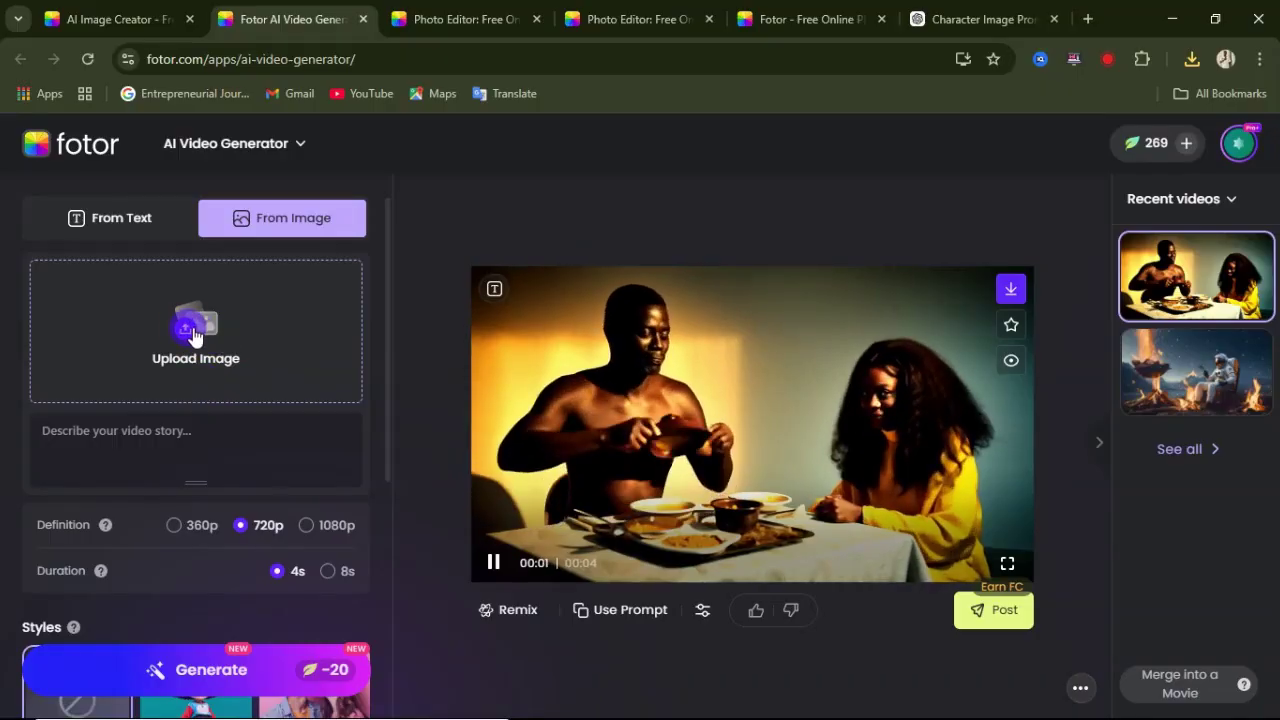
{"action": "mouse_move", "coordinate": [195, 337]}
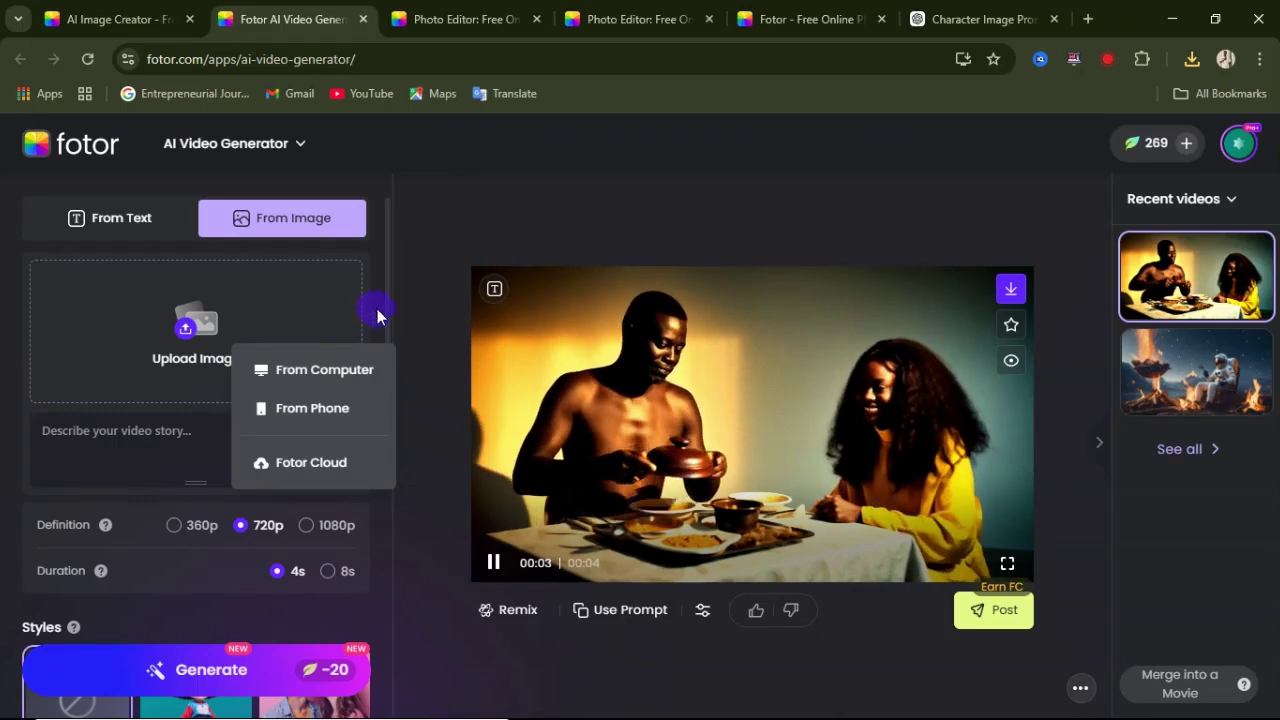
{"action": "left_click", "coordinate": [326, 370]}
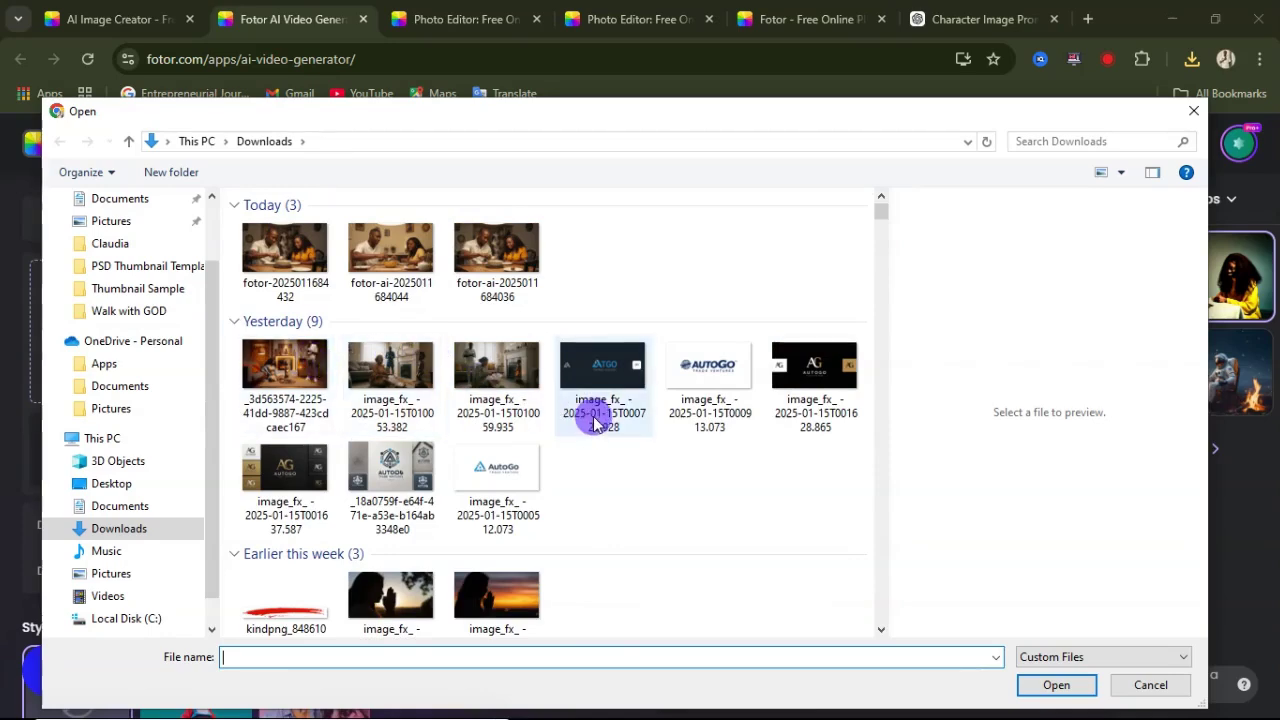
{"action": "scroll", "coordinate": [595, 420], "scroll_direction": "down", "scroll_amount": 5}
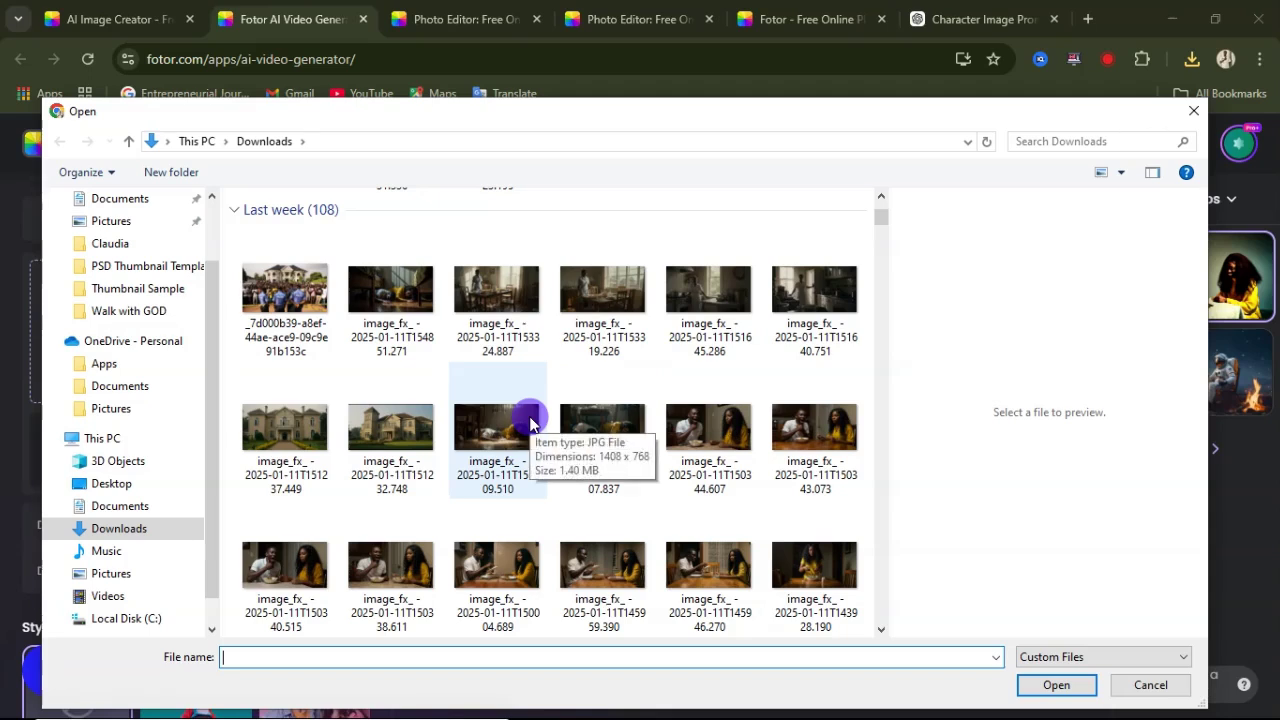
{"action": "left_click", "coordinate": [706, 434]}
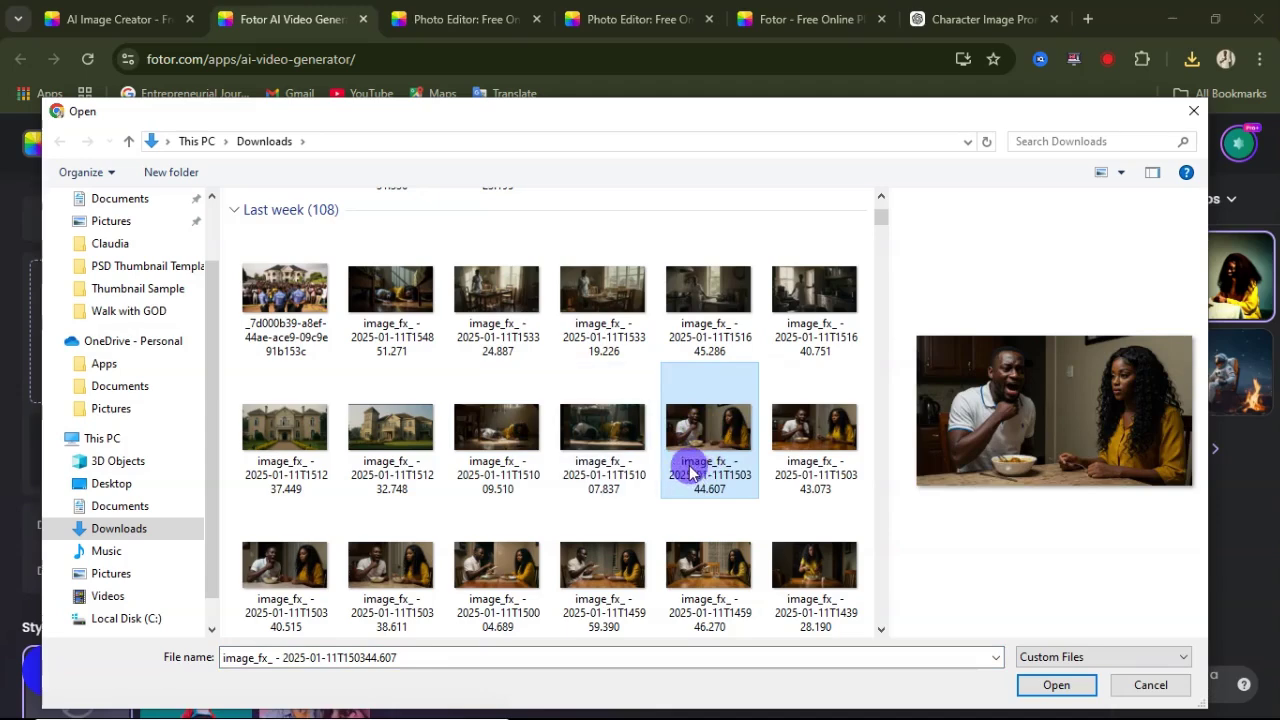
{"action": "left_click", "coordinate": [826, 580]}
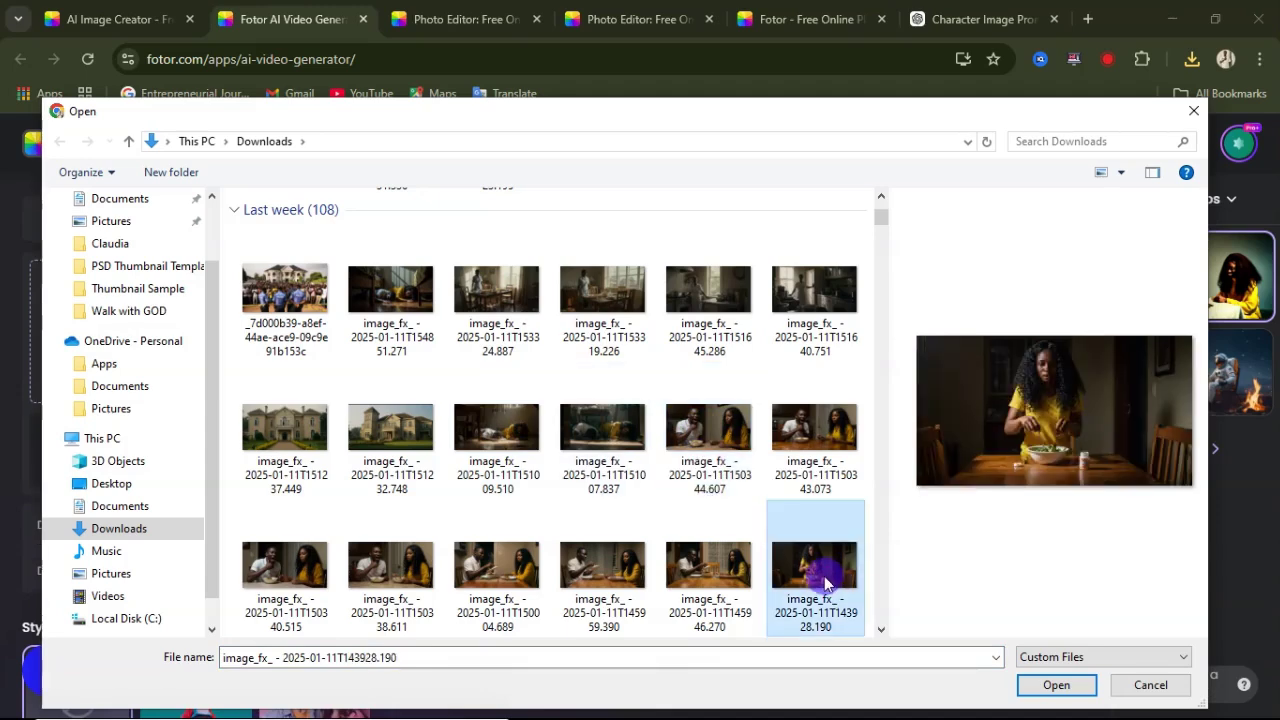
{"action": "left_click", "coordinate": [1052, 686]}
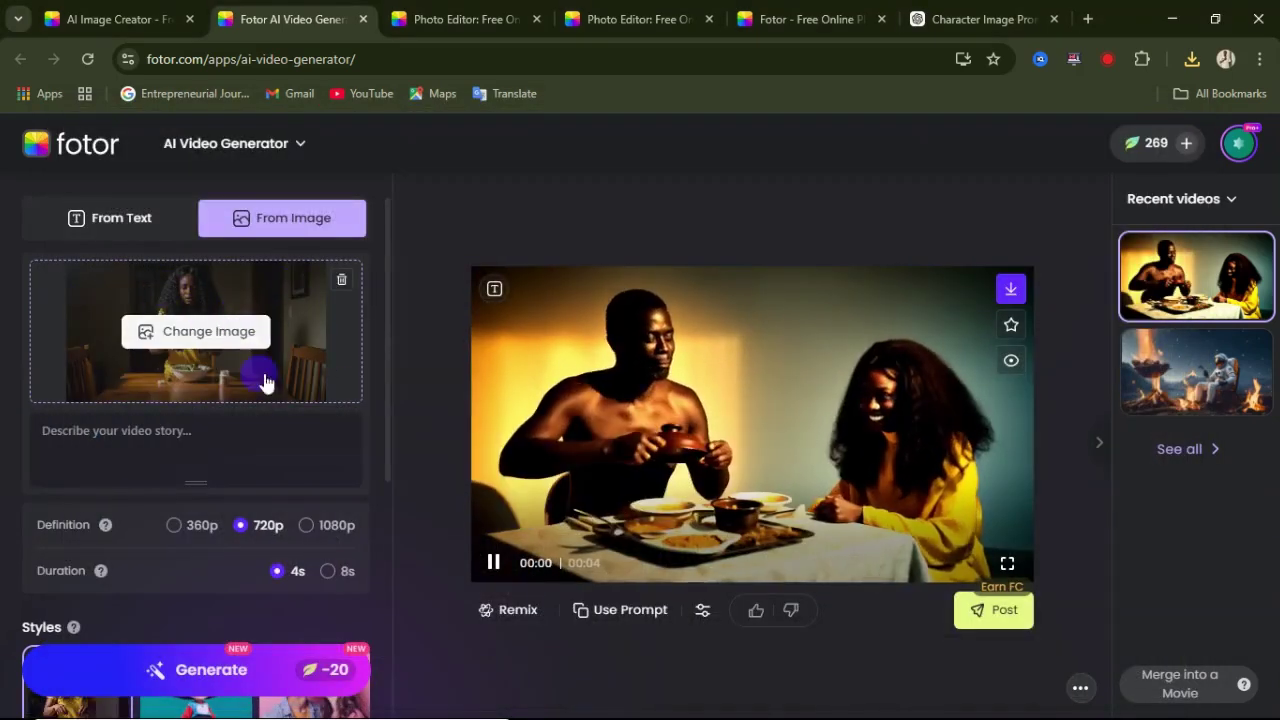
- Write a video story prompt starting 'I want her to tur…' about her turning the food on her plate
{"action": "scroll", "coordinate": [200, 400], "scroll_direction": "down", "scroll_amount": 1}
{"action": "left_click", "coordinate": [126, 354]}
{"action": "scroll", "coordinate": [110, 400], "scroll_direction": "up", "scroll_amount": 1}
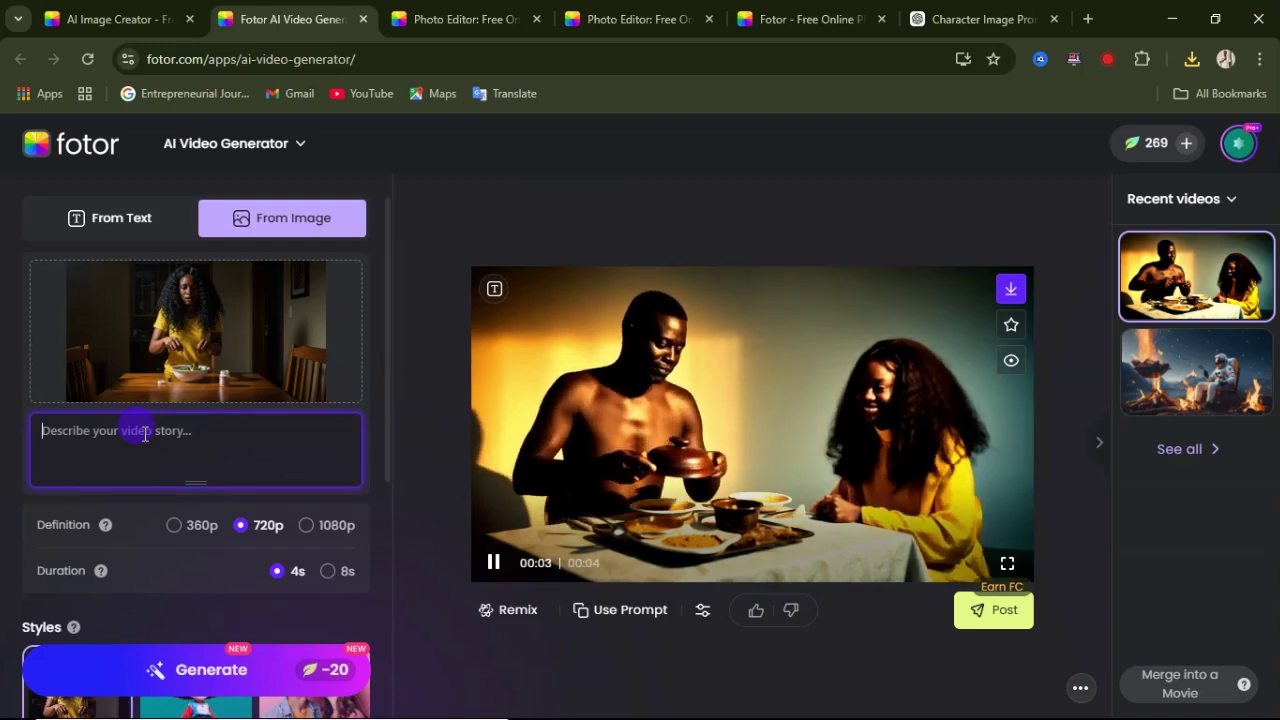
{"action": "type", "text": "I want her to turn the food in the plate"}
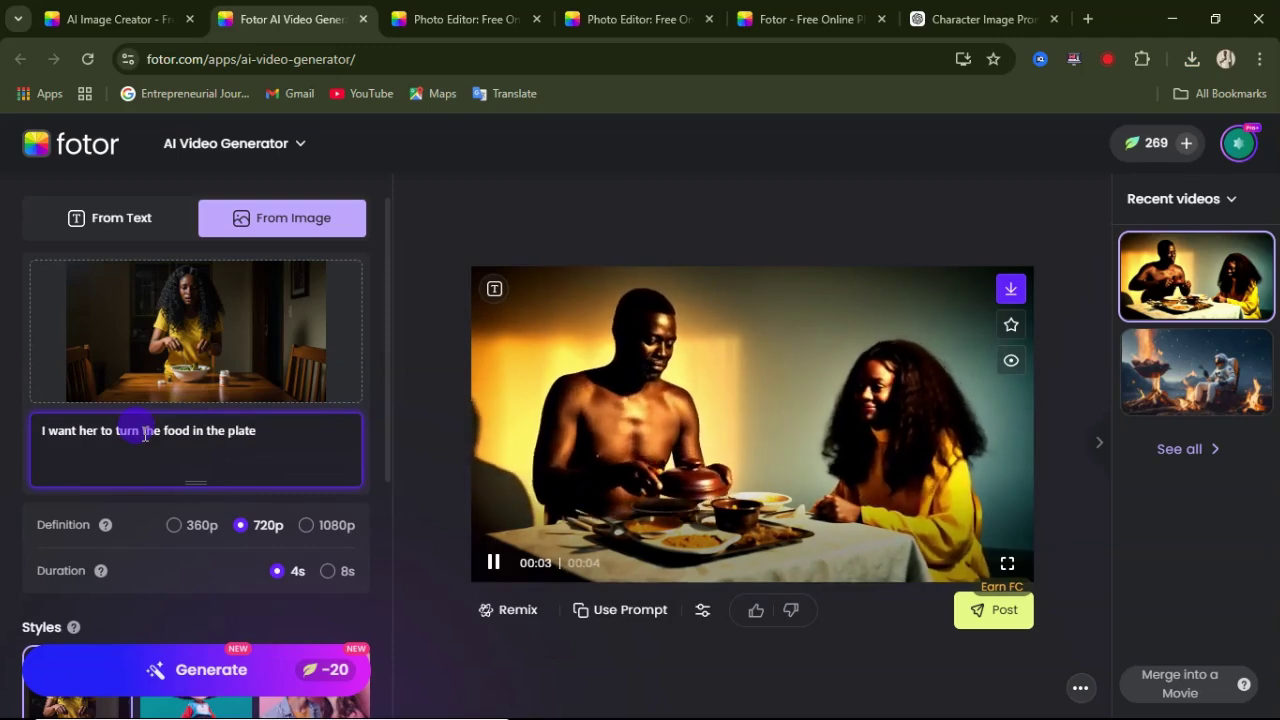
{"action": "mouse_move", "coordinate": [251, 320]}
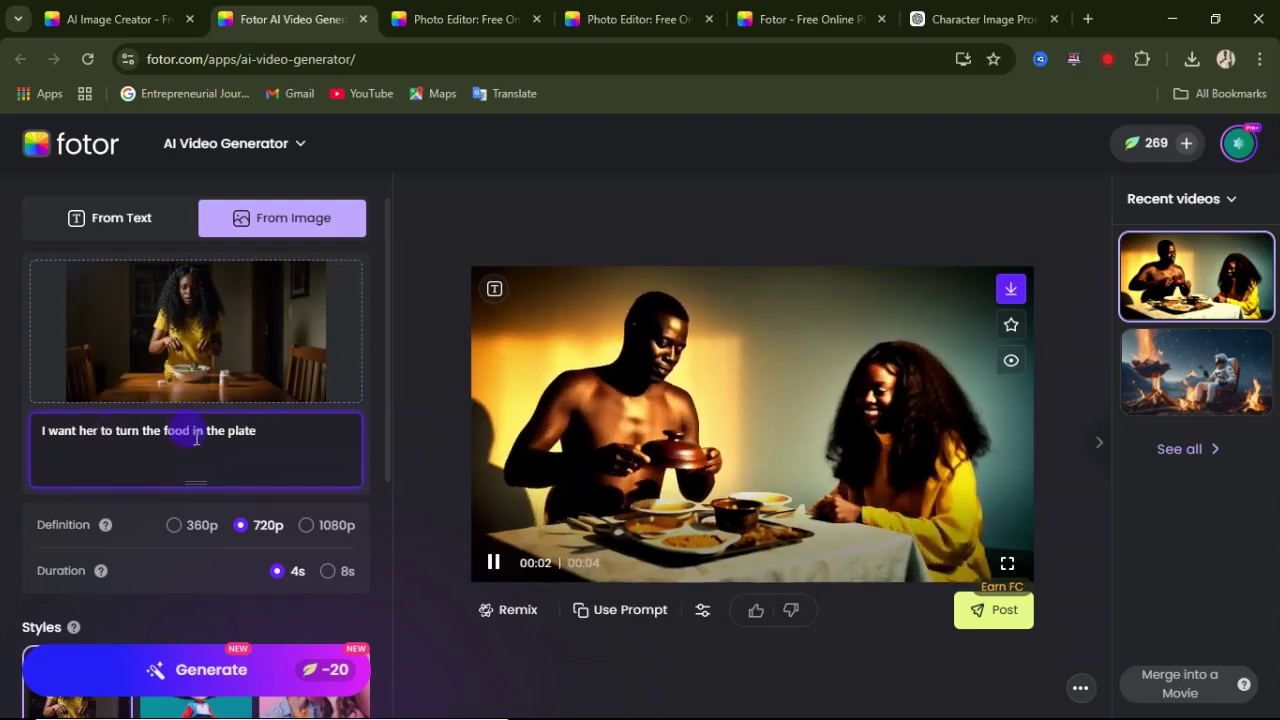
- Generate the video at 720p, 4 seconds, in Original style
{"action": "scroll", "coordinate": [180, 431], "scroll_direction": "down", "scroll_amount": 1}
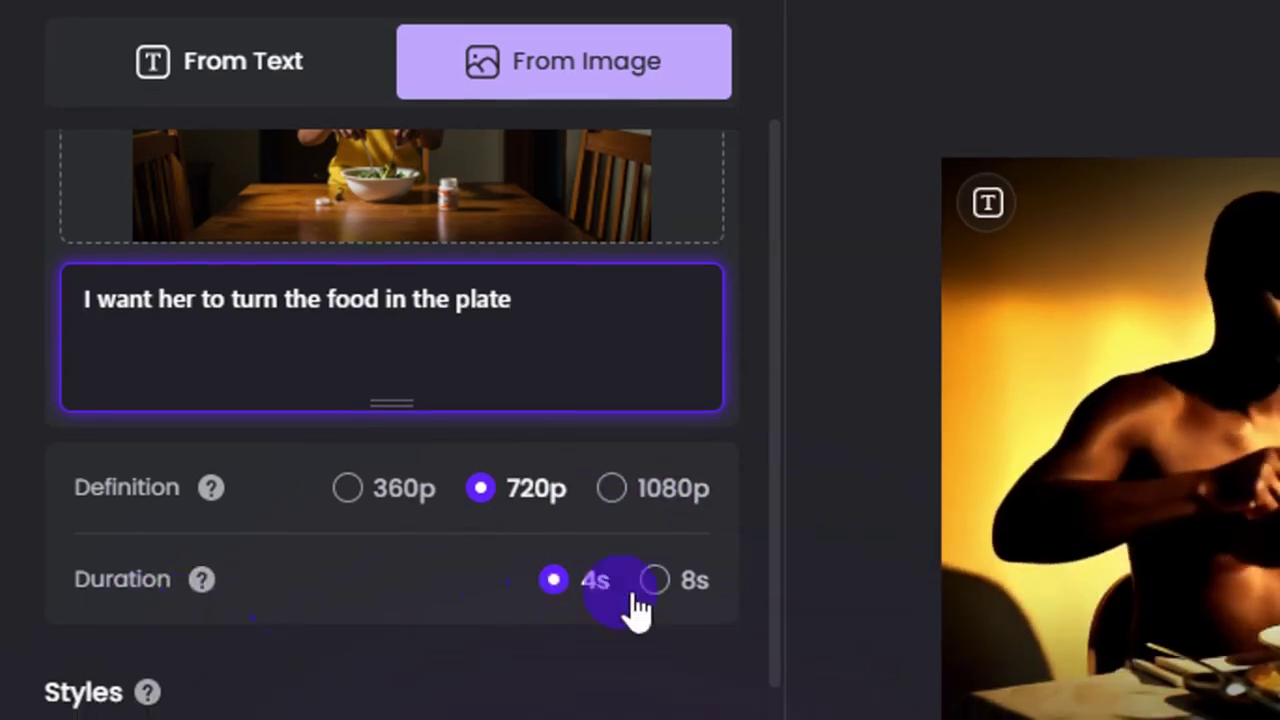
{"action": "scroll", "coordinate": [530, 595], "scroll_direction": "down", "scroll_amount": 4}
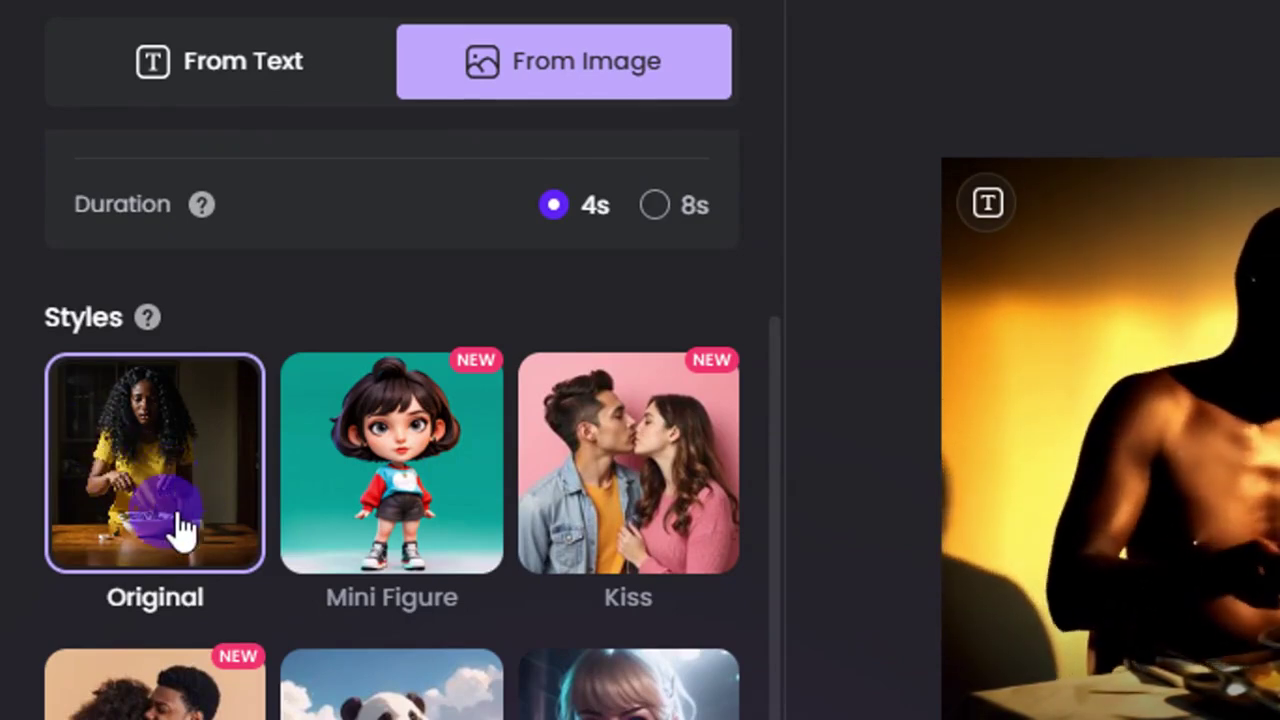
{"action": "scroll", "coordinate": [230, 600], "scroll_direction": "down", "scroll_amount": 2}
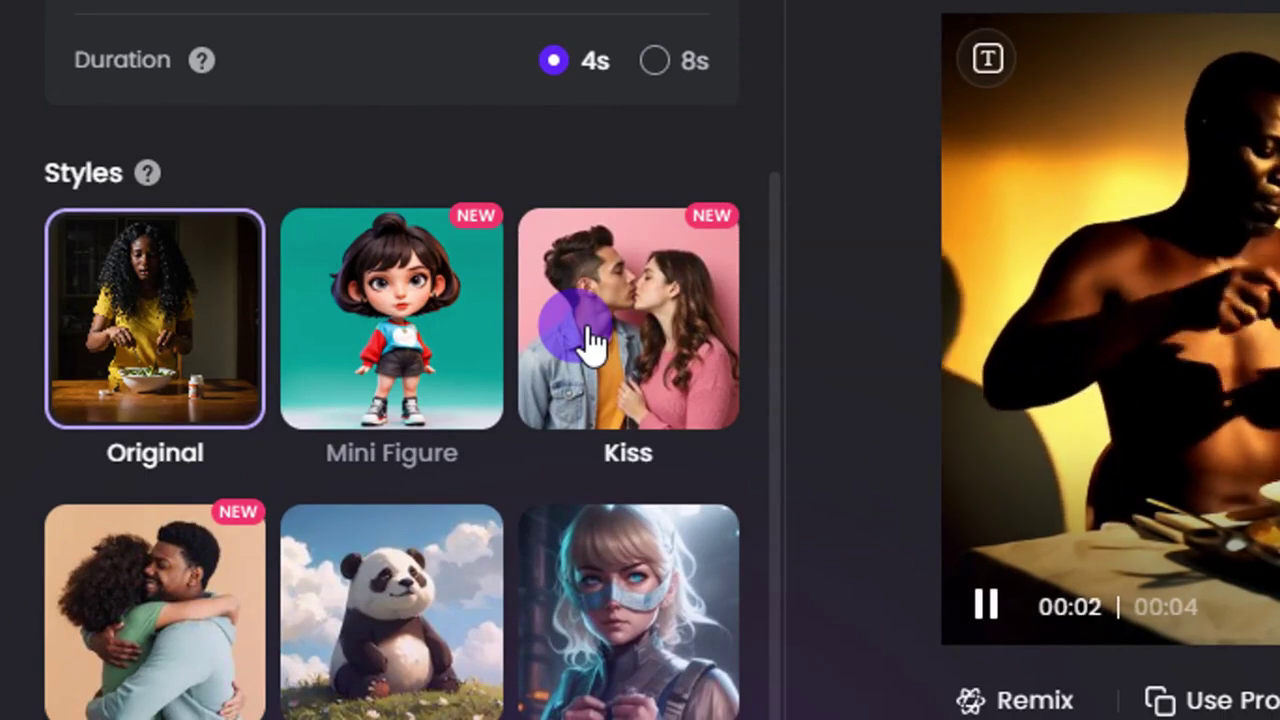
{"action": "scroll", "coordinate": [524, 234], "scroll_direction": "up", "scroll_amount": 1}
{"action": "scroll", "coordinate": [529, 643], "scroll_direction": "down", "scroll_amount": 5}
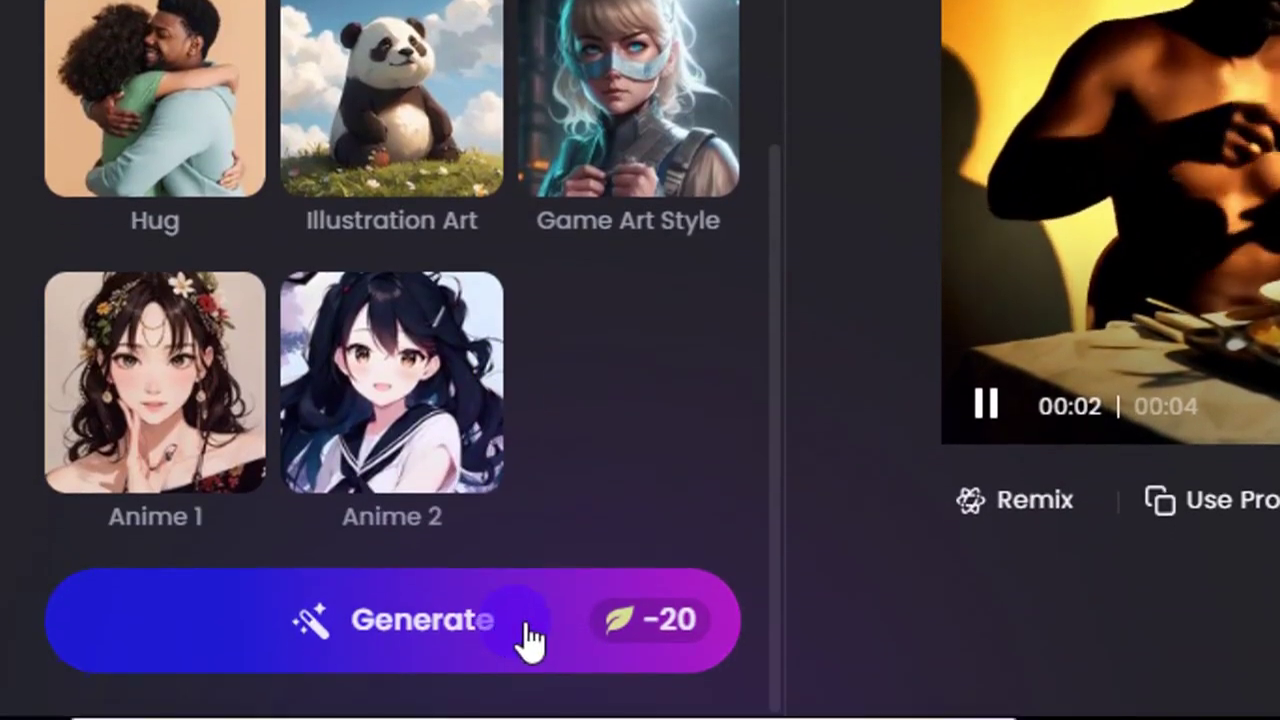
{"action": "left_click", "coordinate": [505, 619]}
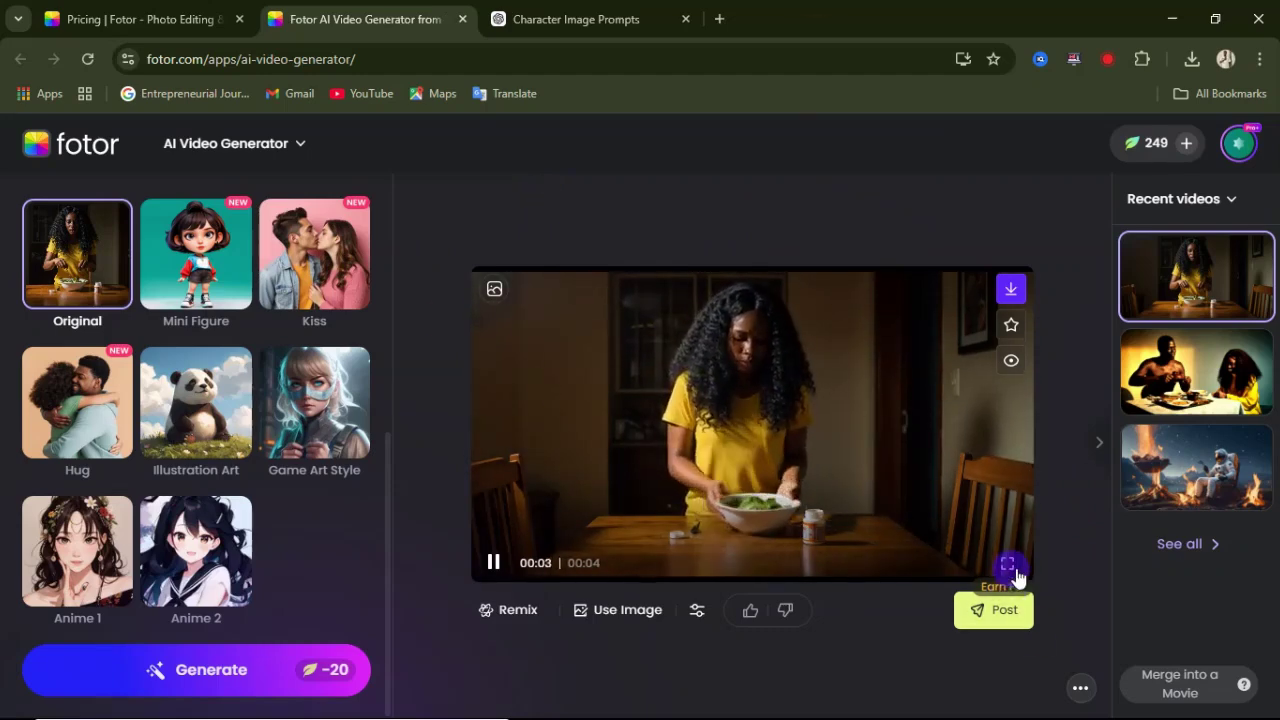
{"action": "left_click", "coordinate": [1008, 570]}
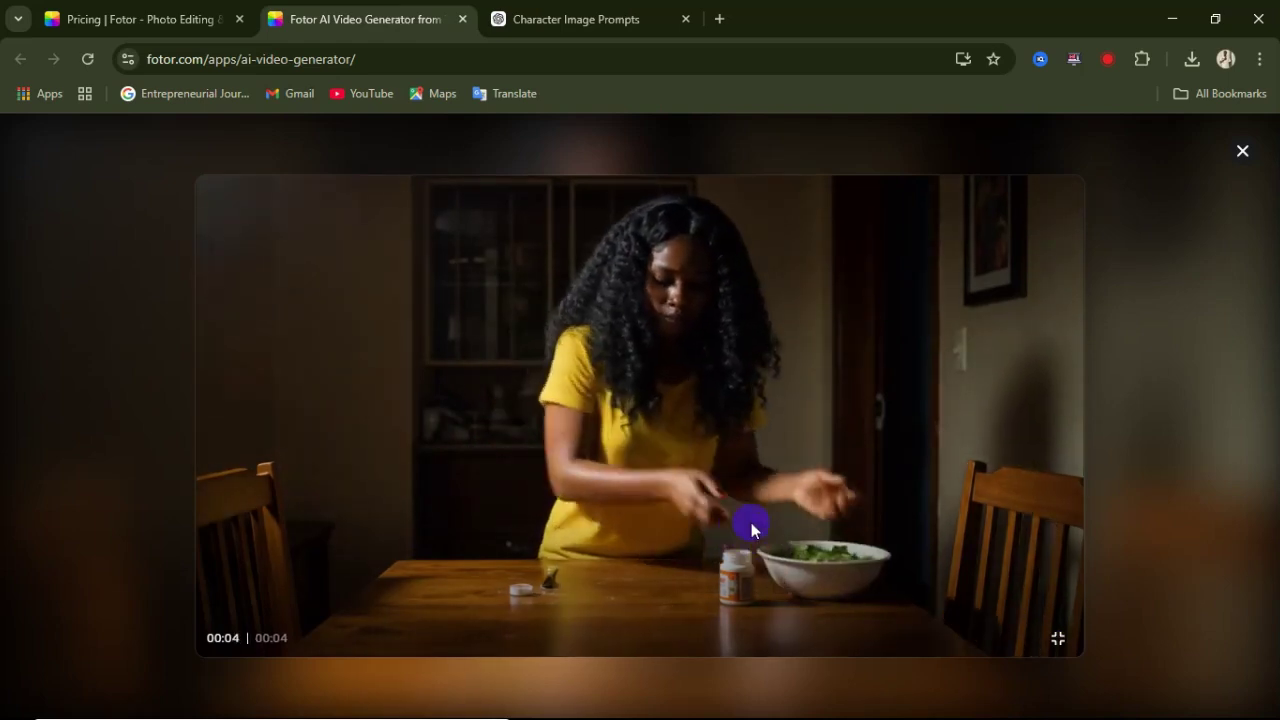
{"action": "left_click", "coordinate": [1242, 152]}
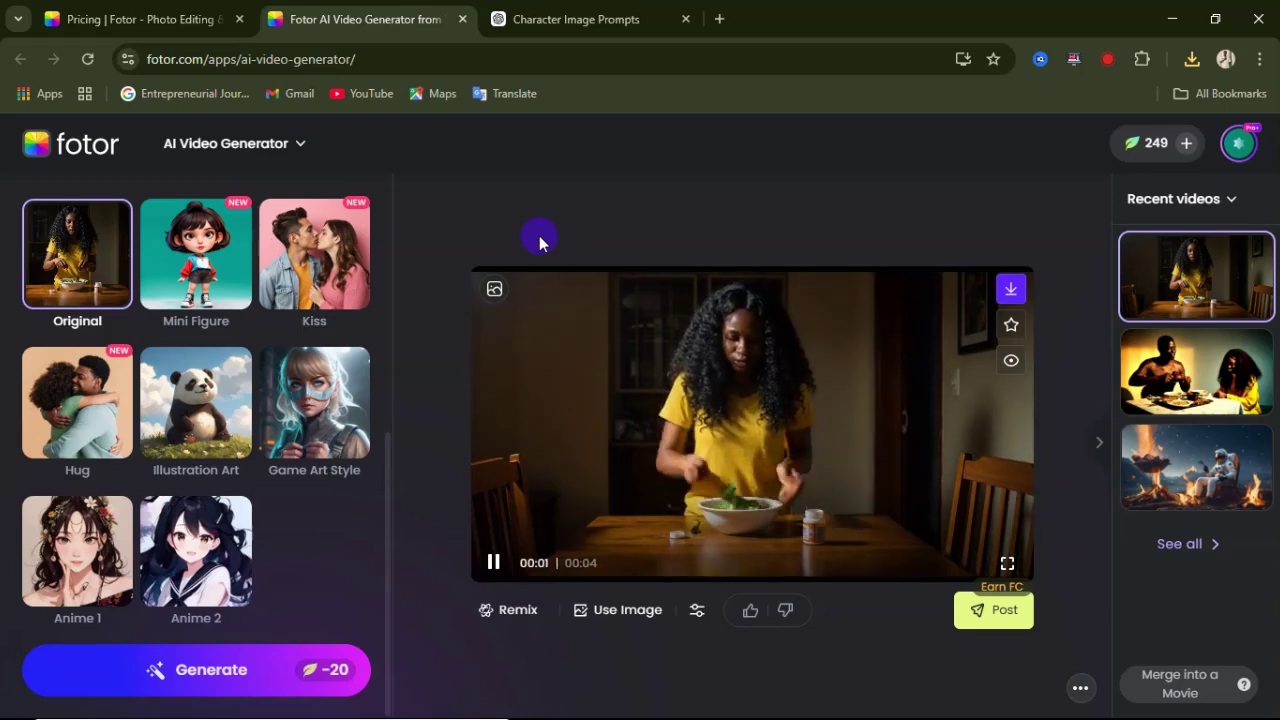
{"action": "key", "text": "ctrl+shift+Tab"}
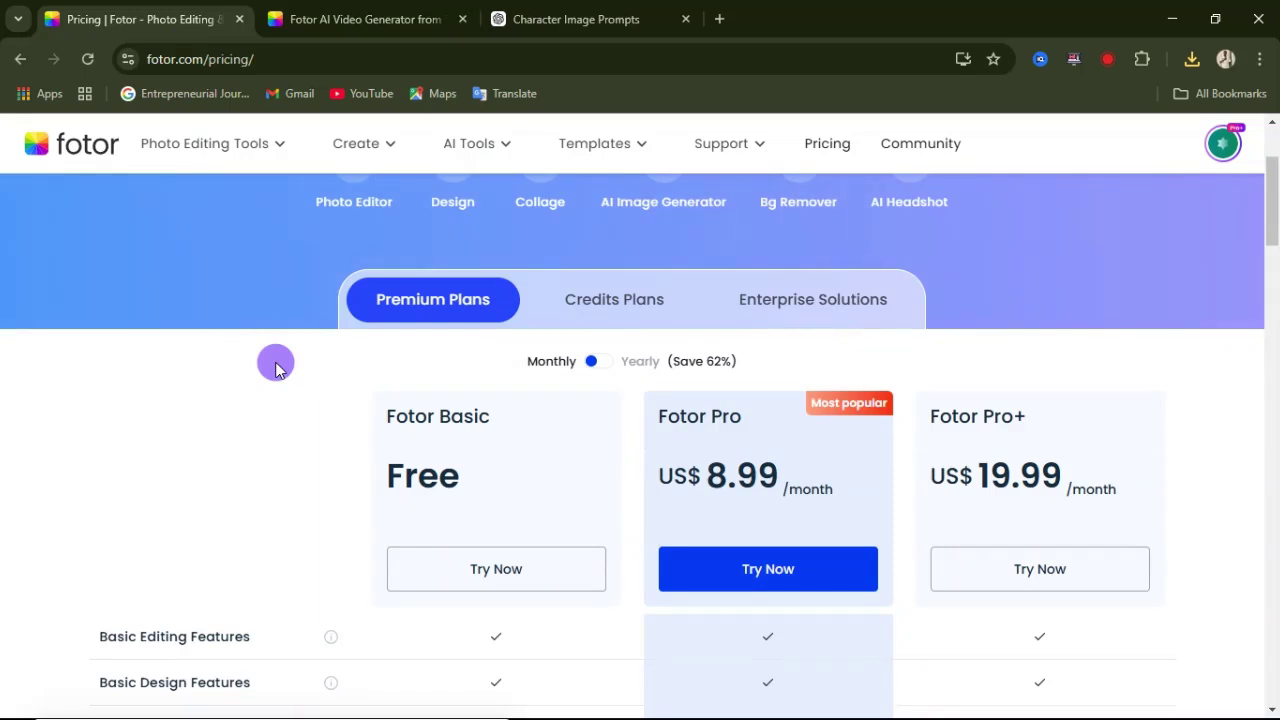
{"action": "scroll", "coordinate": [294, 378], "scroll_direction": "down", "scroll_amount": 3}
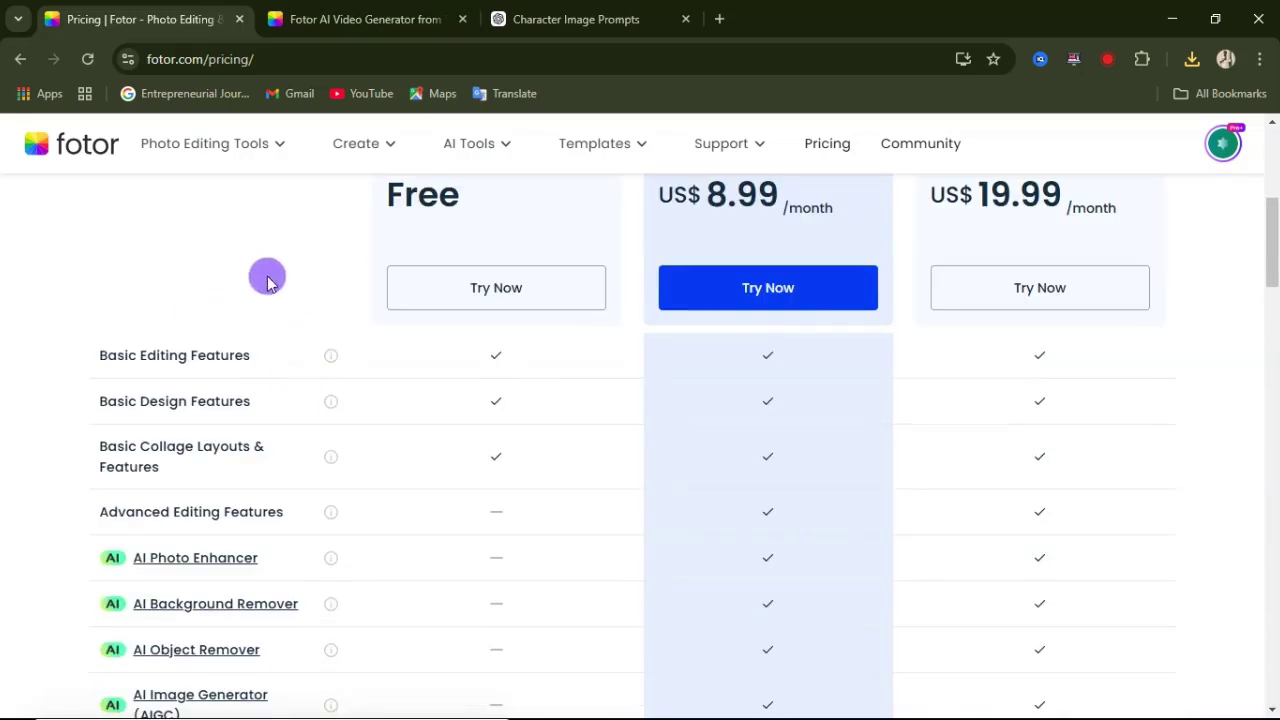
{"action": "scroll", "coordinate": [280, 330], "scroll_direction": "up", "scroll_amount": 2}
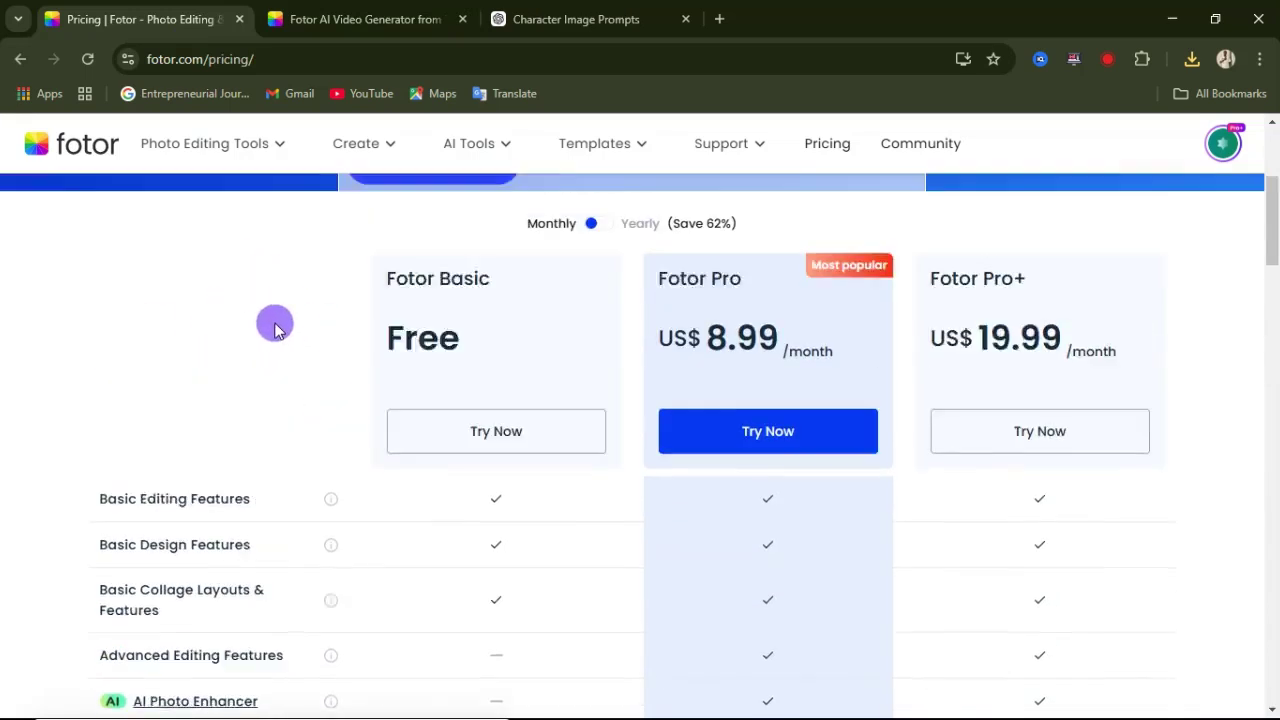
{"action": "scroll", "coordinate": [327, 390], "scroll_direction": "down", "scroll_amount": 2}
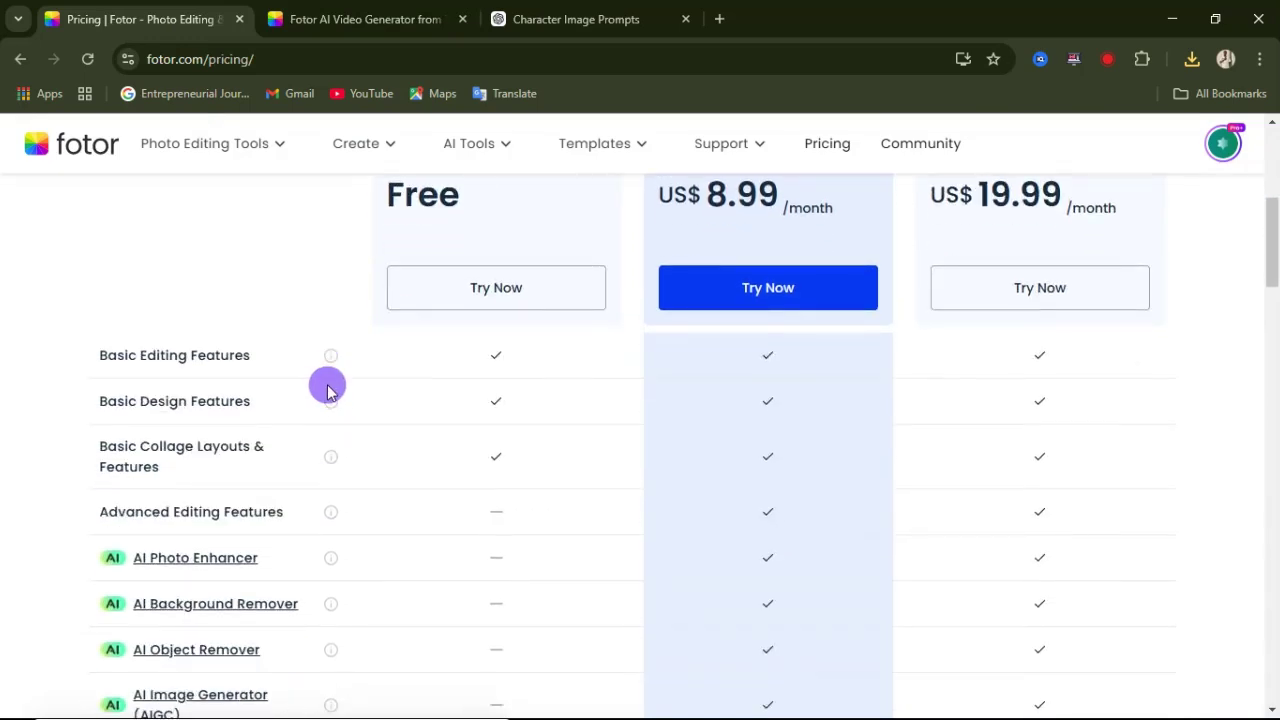
{"action": "scroll", "coordinate": [327, 390], "scroll_direction": "up", "scroll_amount": 1}
{"action": "scroll", "coordinate": [327, 390], "scroll_direction": "up", "scroll_amount": 1}
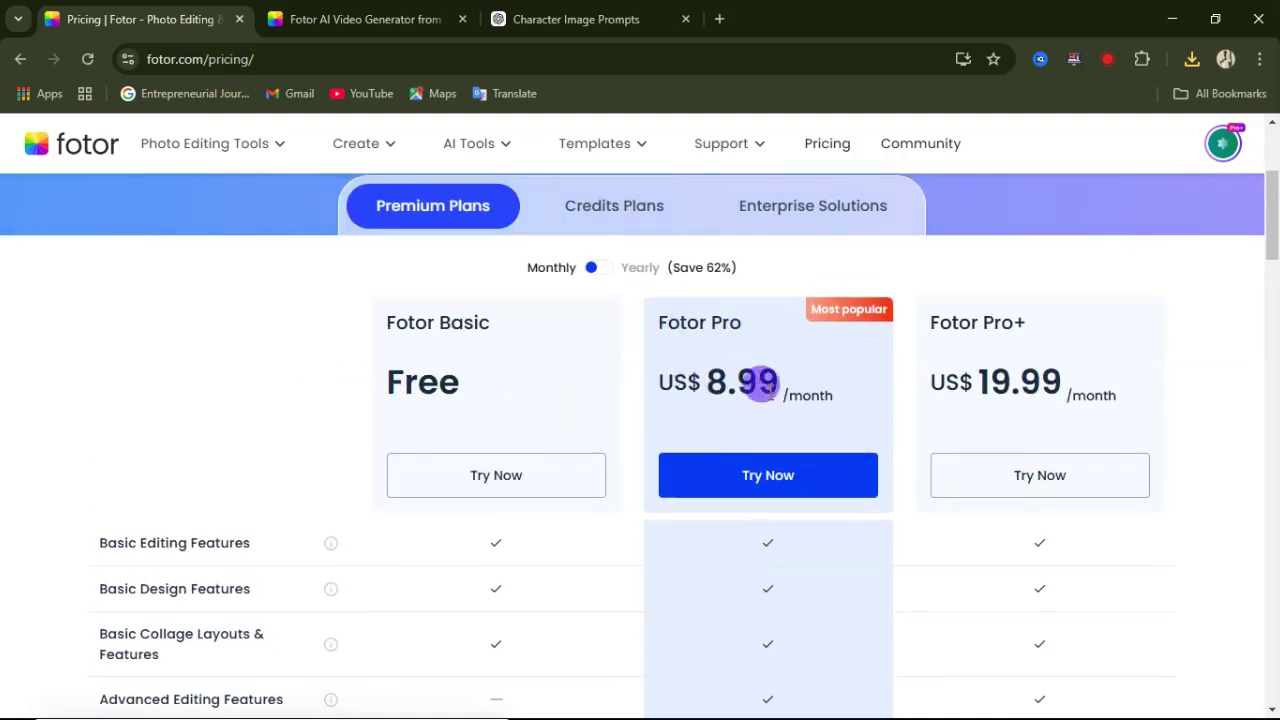
{"action": "scroll", "coordinate": [725, 286], "scroll_direction": "down", "scroll_amount": 1}
{"action": "scroll", "coordinate": [734, 457], "scroll_direction": "down", "scroll_amount": 4}
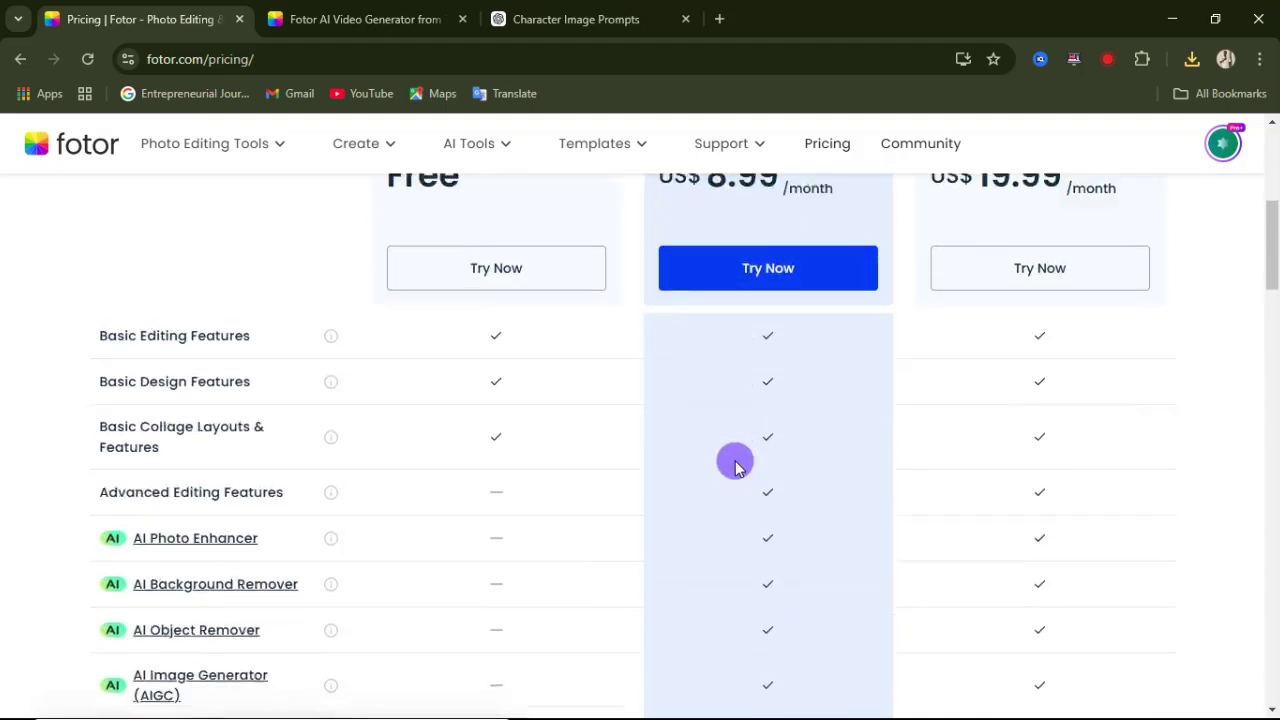
{"action": "scroll", "coordinate": [713, 463], "scroll_direction": "up", "scroll_amount": 1}
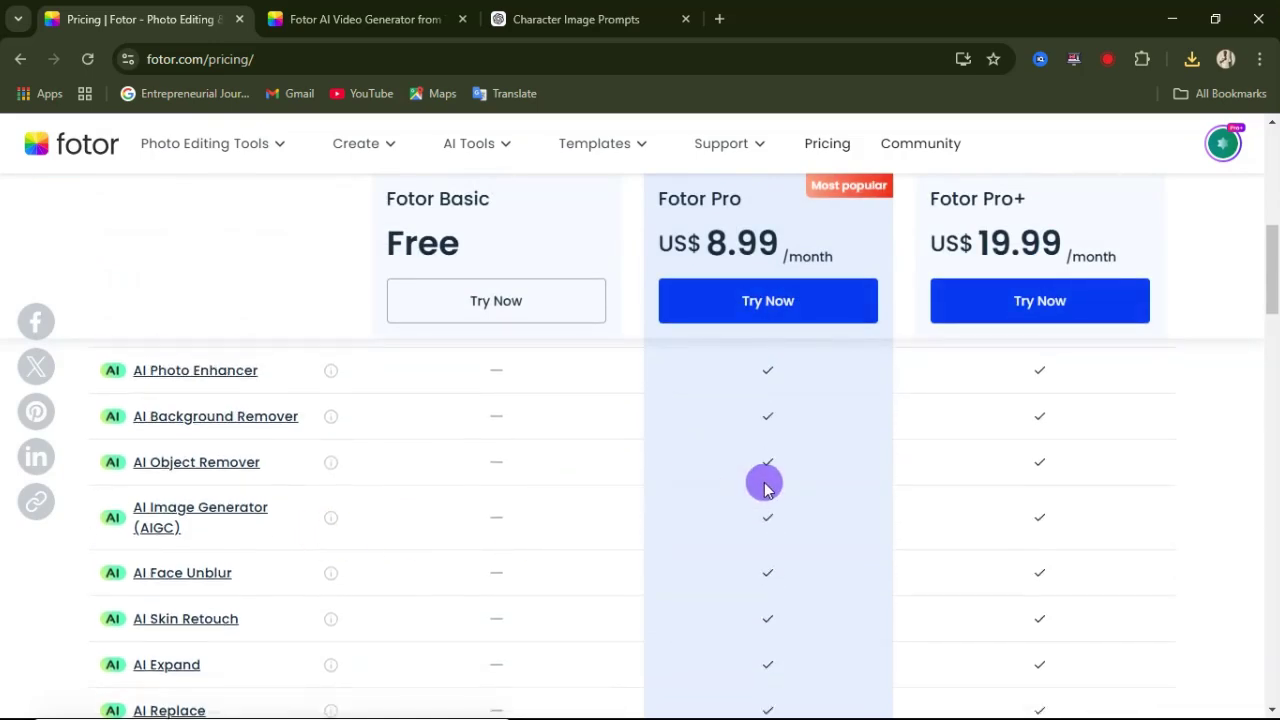
{"action": "scroll", "coordinate": [762, 478], "scroll_direction": "up", "scroll_amount": 4}
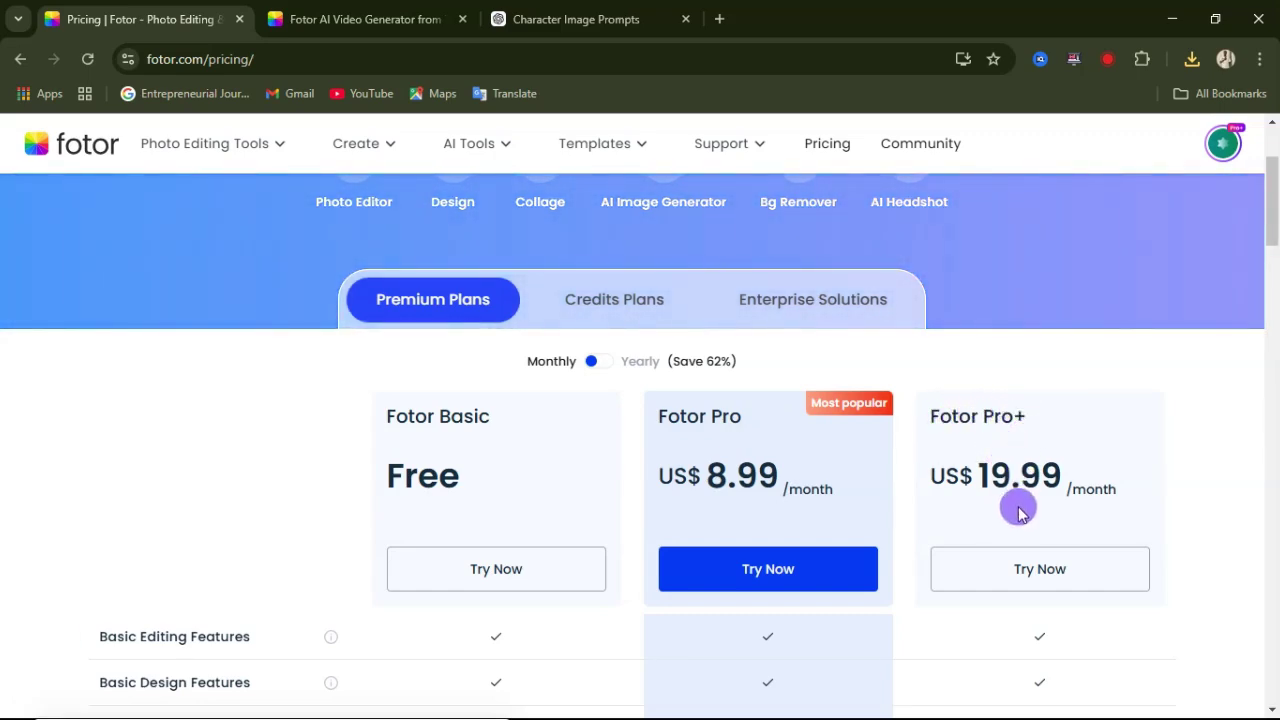
{"action": "scroll", "coordinate": [1014, 509], "scroll_direction": "down", "scroll_amount": 10}
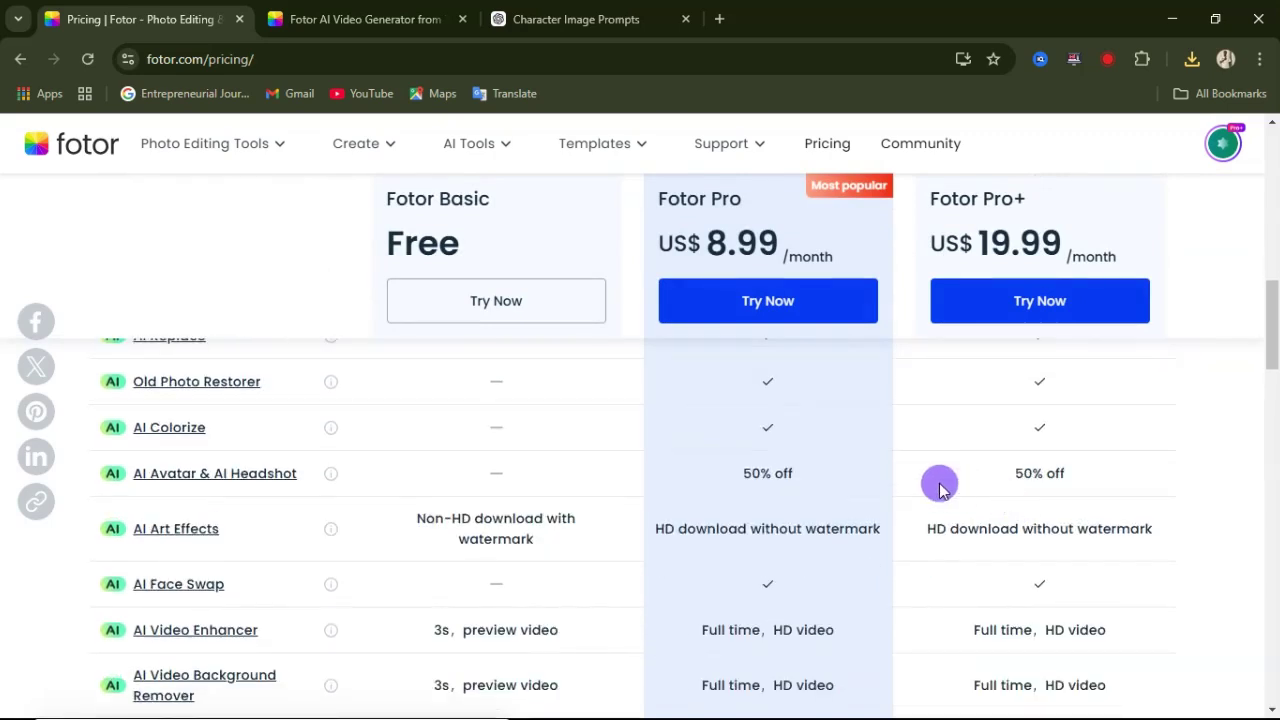
{"action": "scroll", "coordinate": [930, 480], "scroll_direction": "up", "scroll_amount": 6}
{"action": "scroll", "coordinate": [735, 432], "scroll_direction": "up", "scroll_amount": 2}
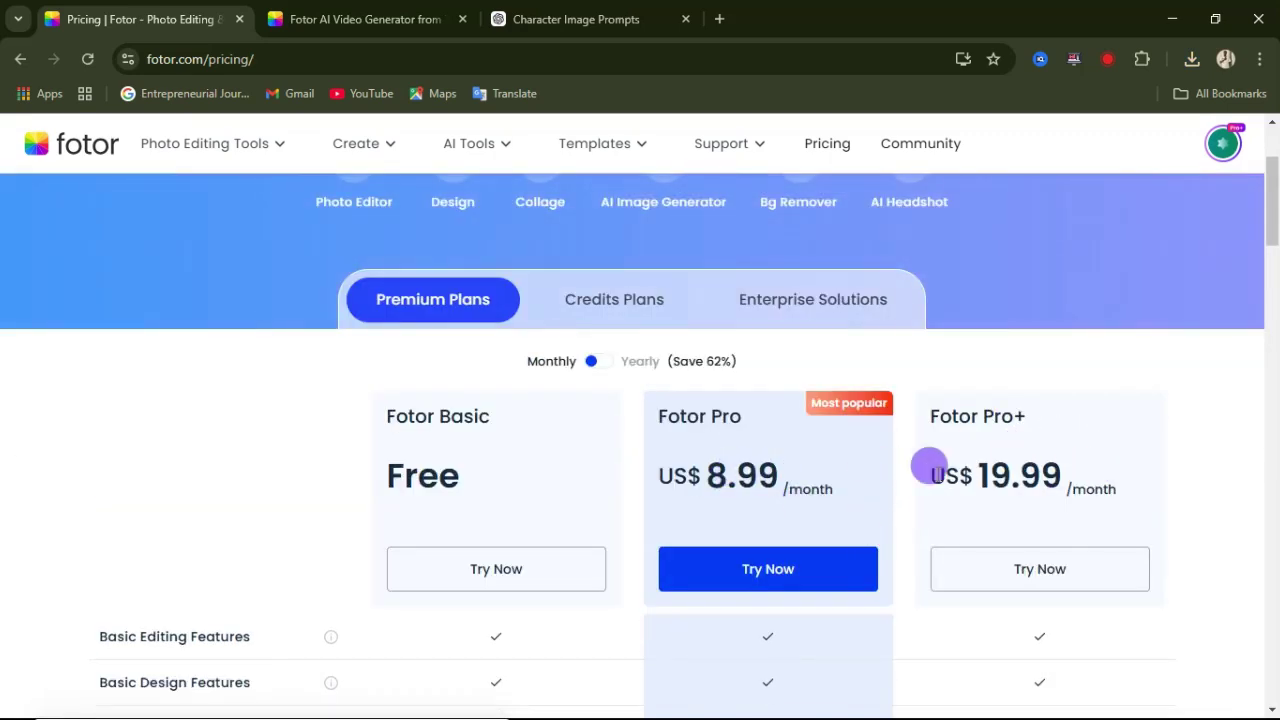
{"action": "key", "text": "ctrl+Tab"}
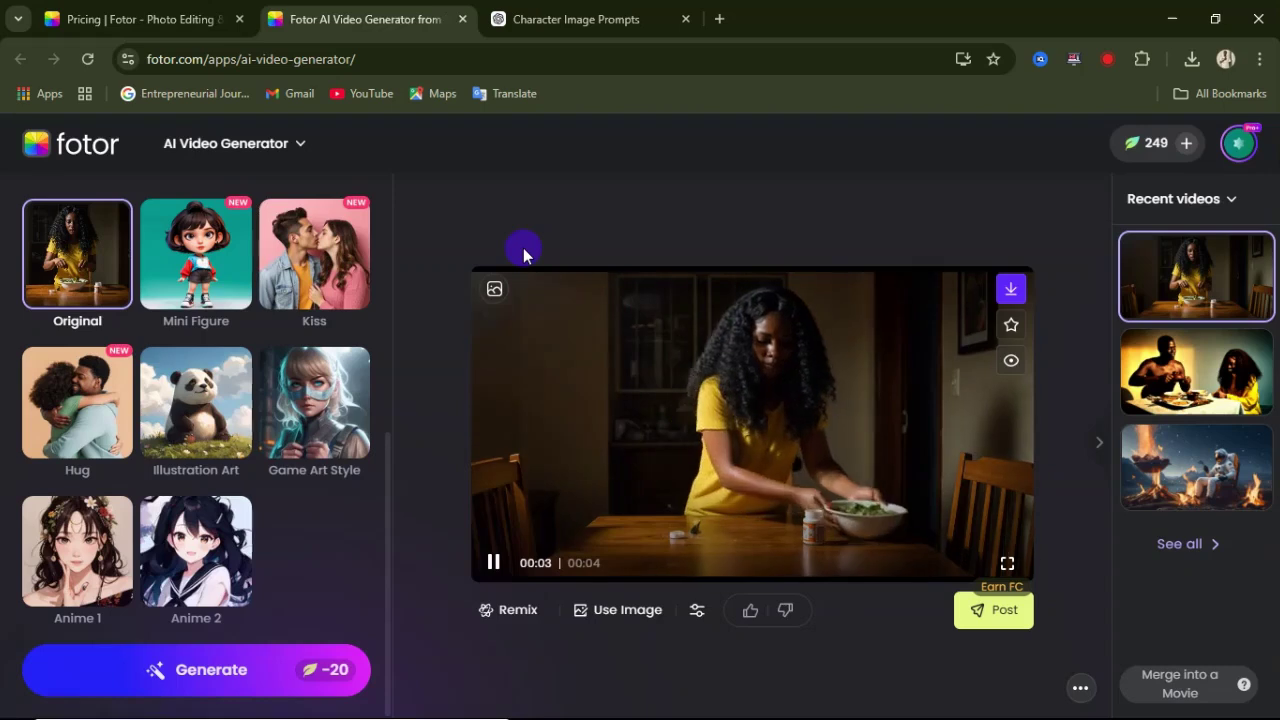